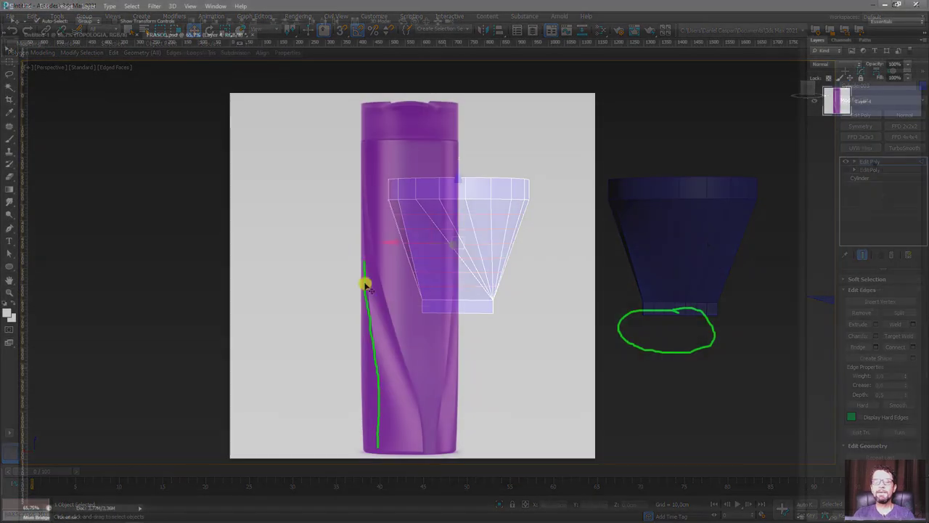
Sketch green grid lines over the twisted panel of the bottle reference image.
{"action": "mouse_move", "coordinate": [365, 284]}
{"action": "left_mouse_down"}
{"action": "mouse_move", "coordinate": [442, 327]}
{"action": "mouse_move", "coordinate": [421, 436]}
{"action": "mouse_move", "coordinate": [457, 294]}
{"action": "left_mouse_up"}
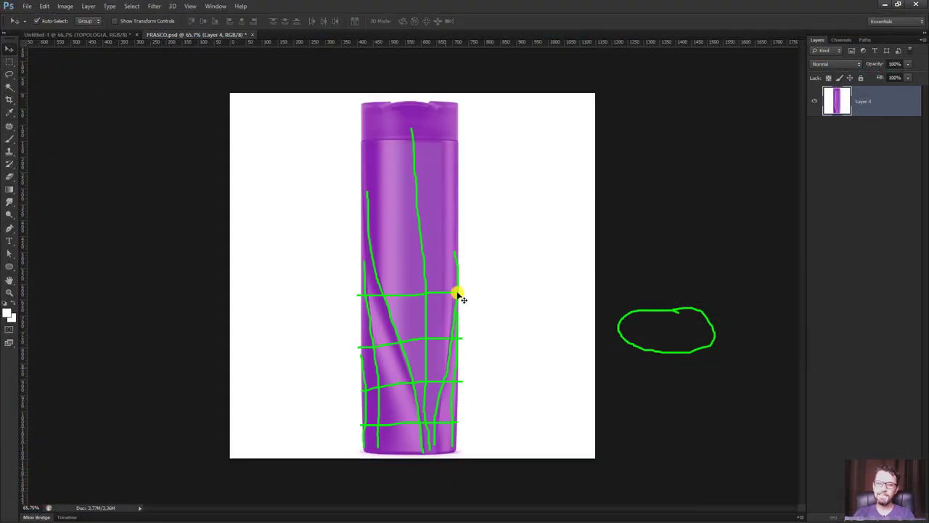
Add more grid lines on the bottle, then return to Photoshop's blank Untitled-1 document.
{"action": "left_click_drag", "start_coordinate": [363, 256], "coordinate": [457, 262]}
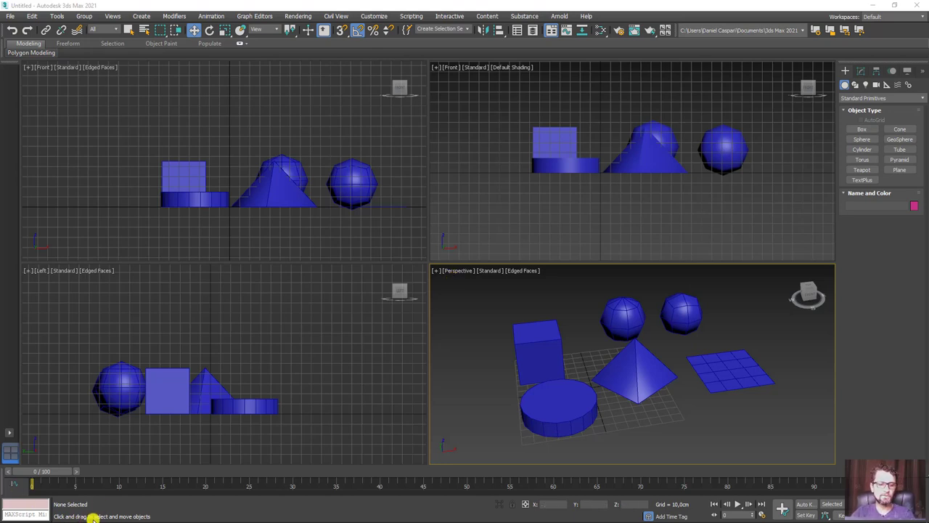
{"action": "left_click", "coordinate": [45, 517]}
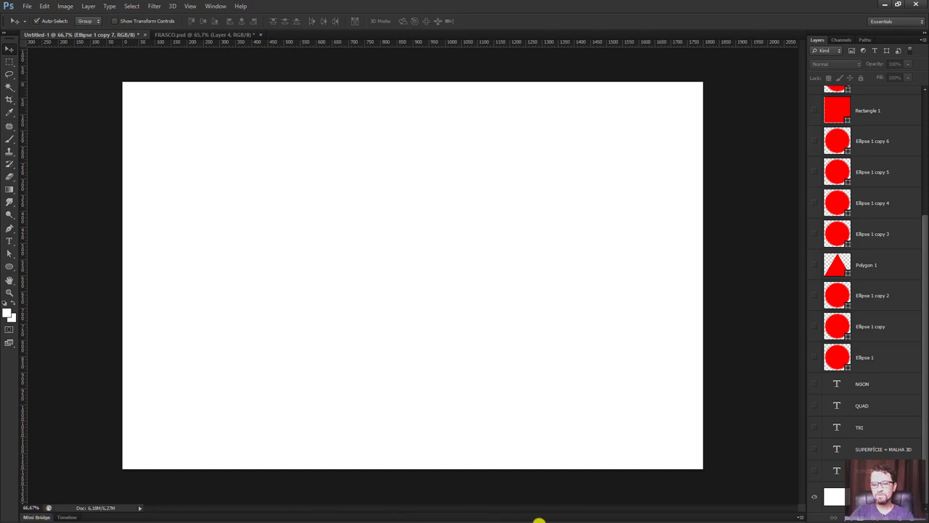
Show the TOPOLOGIA and SUPERFÍCIE = MALHA 3D titles and position them on the canvas.
{"action": "left_click", "coordinate": [815, 470]}
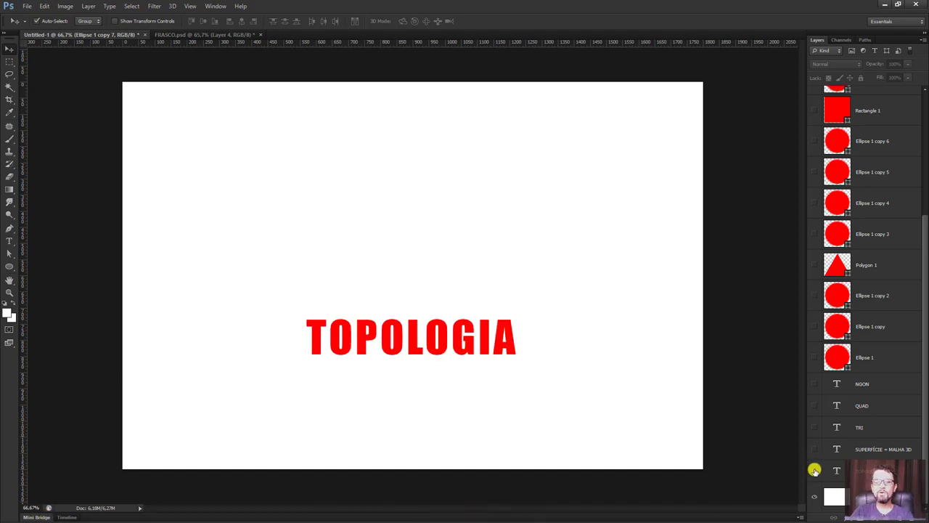
{"action": "left_click_drag", "start_coordinate": [461, 339], "coordinate": [451, 169]}
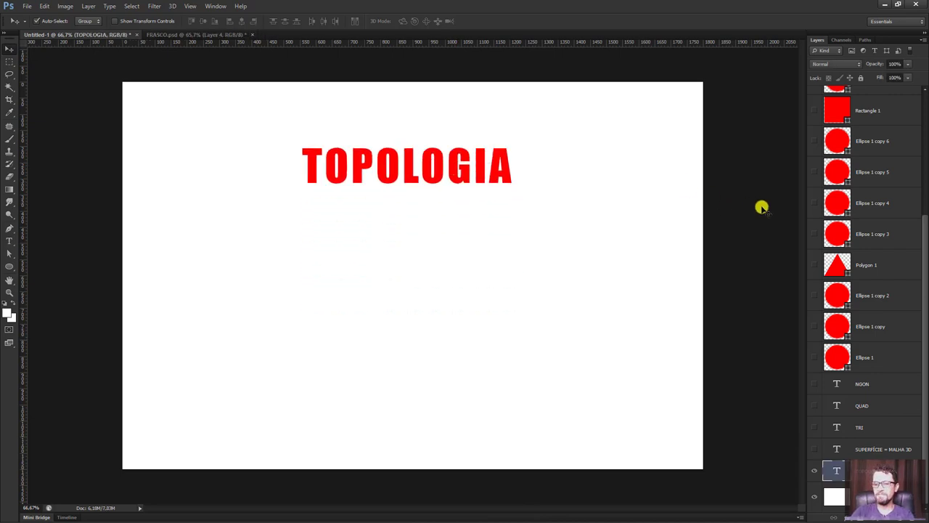
{"action": "left_click", "coordinate": [815, 449]}
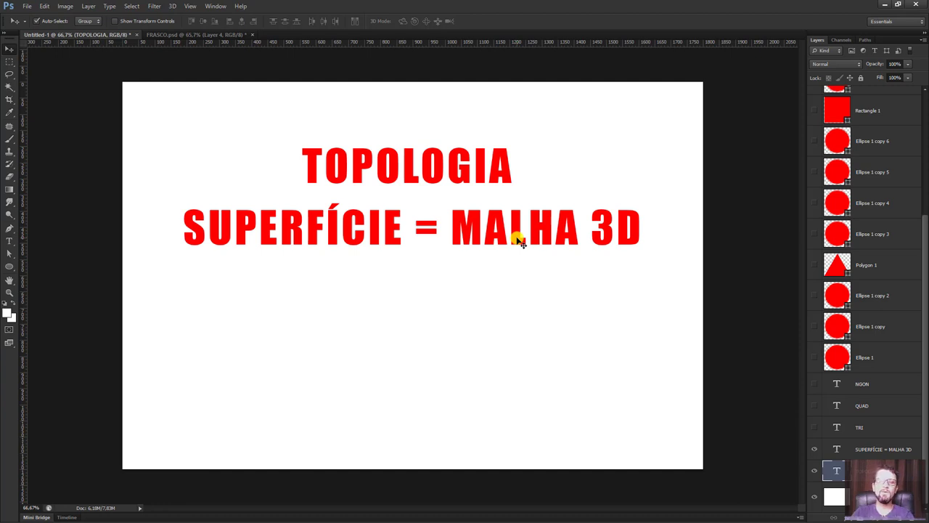
{"action": "left_click_drag", "start_coordinate": [475, 230], "coordinate": [471, 371]}
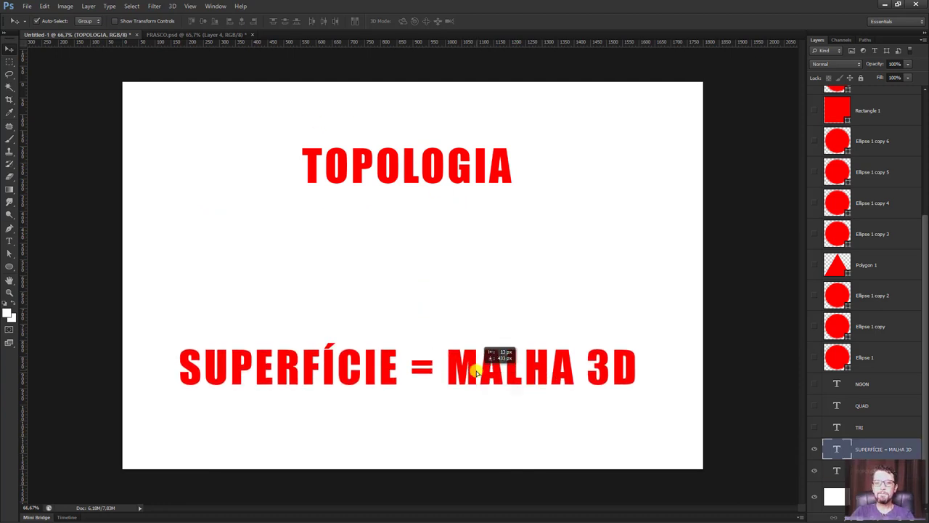
{"action": "left_click_drag", "start_coordinate": [483, 180], "coordinate": [477, 300]}
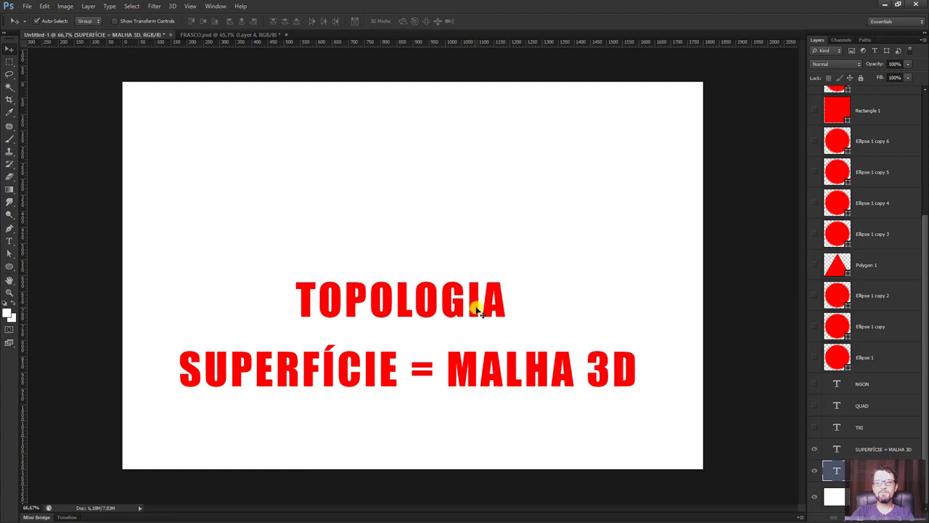
Show the TRI, QUAD and NGON labels, hide both titles, and show three triangle vertex dots.
{"action": "left_click", "coordinate": [815, 427]}
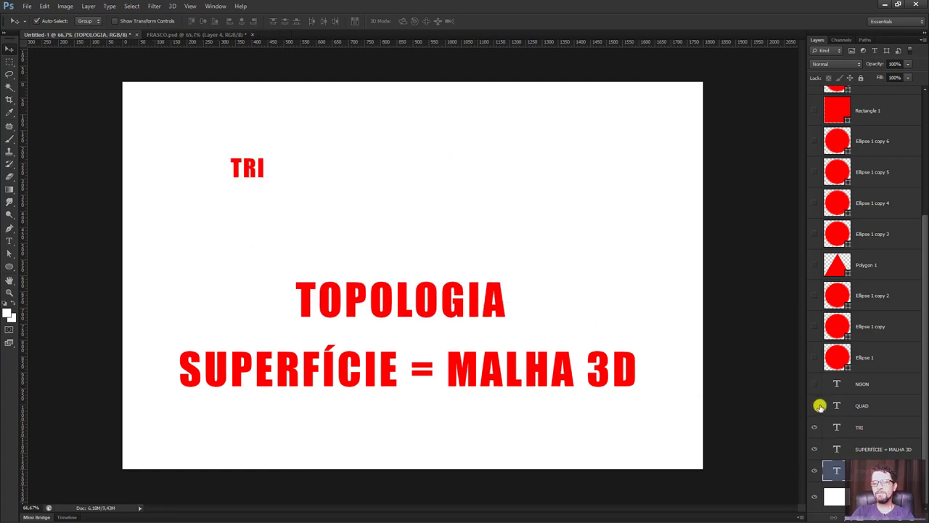
{"action": "left_click", "coordinate": [814, 405]}
{"action": "left_click", "coordinate": [814, 384]}
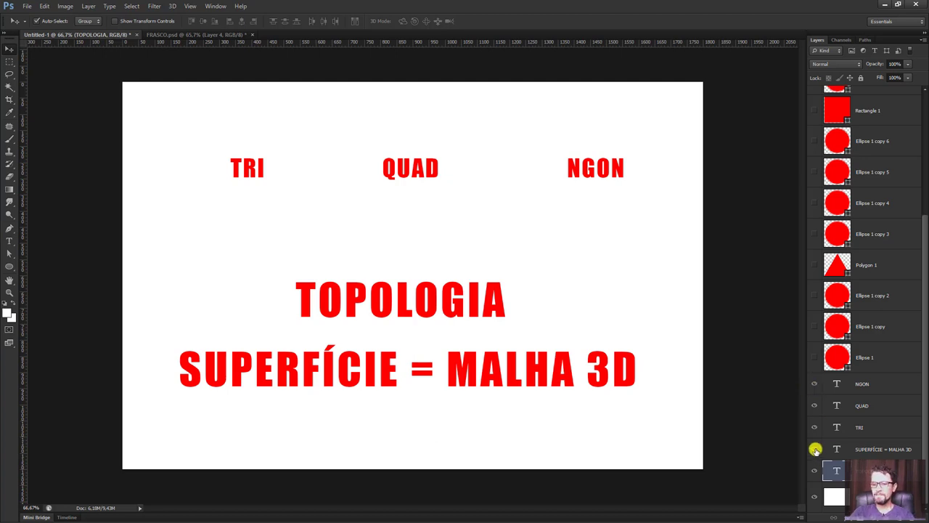
{"action": "left_click", "coordinate": [814, 449]}
{"action": "left_click", "coordinate": [814, 470]}
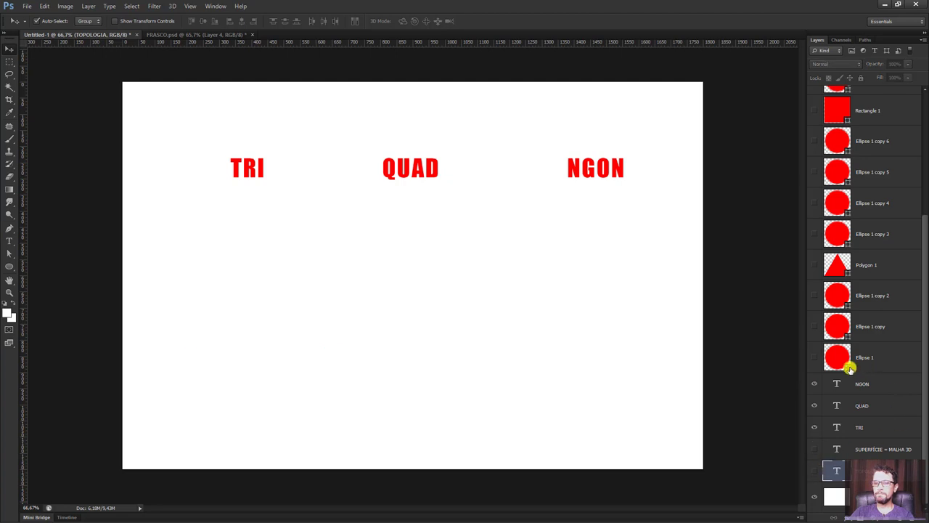
{"action": "left_click", "coordinate": [814, 357]}
{"action": "left_click", "coordinate": [814, 326]}
{"action": "left_click", "coordinate": [816, 296]}
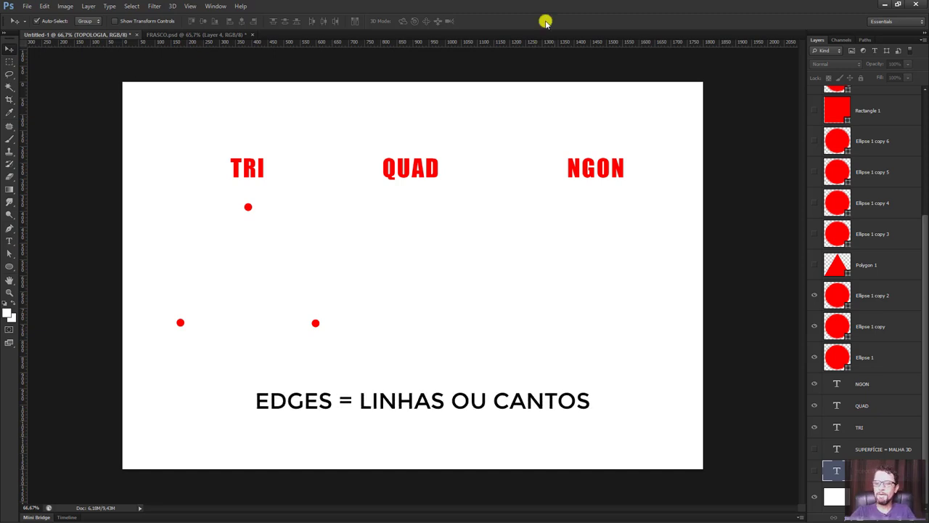
Show the red triangle under TRI and the red square with corner dots under QUAD.
{"action": "left_click", "coordinate": [815, 265]}
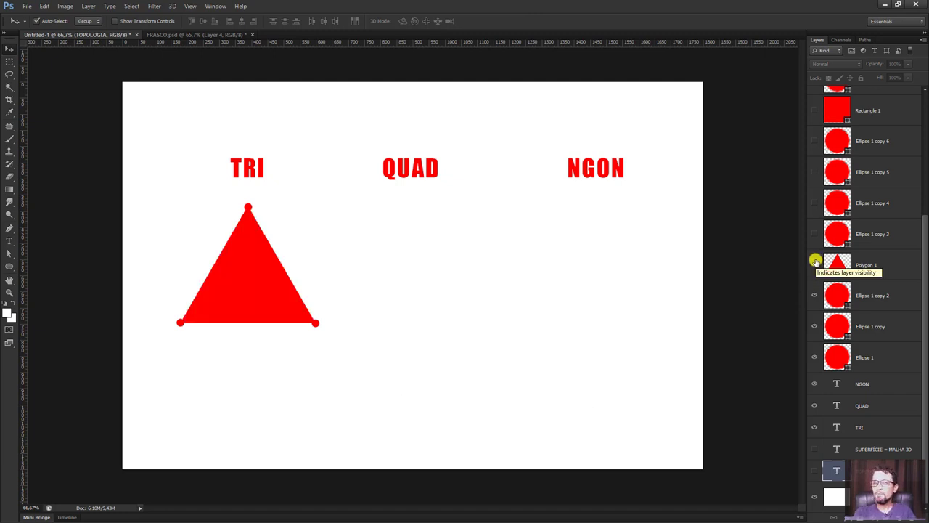
{"action": "scroll", "coordinate": [816, 261], "scroll_direction": "up", "scroll_amount": 2}
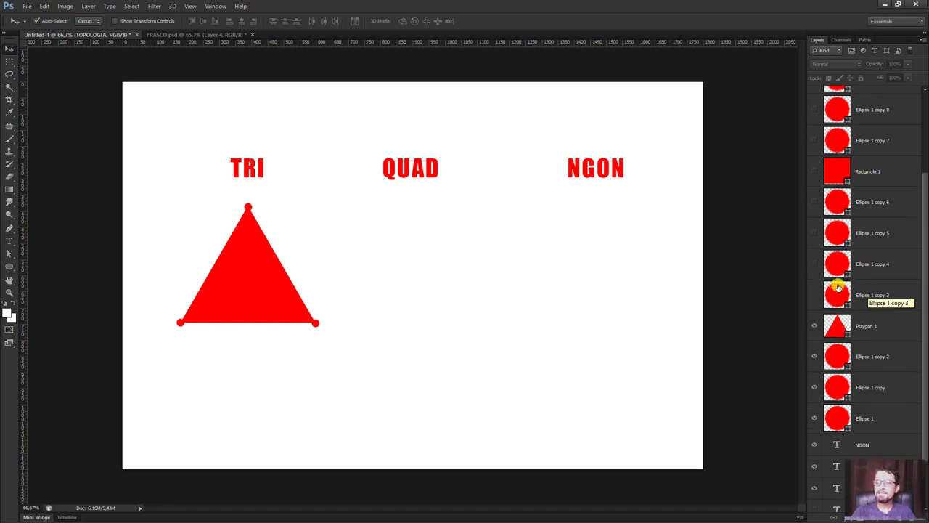
{"action": "left_click", "coordinate": [815, 295]}
{"action": "left_click", "coordinate": [815, 264]}
{"action": "left_click_drag", "start_coordinate": [815, 232], "coordinate": [815, 207]}
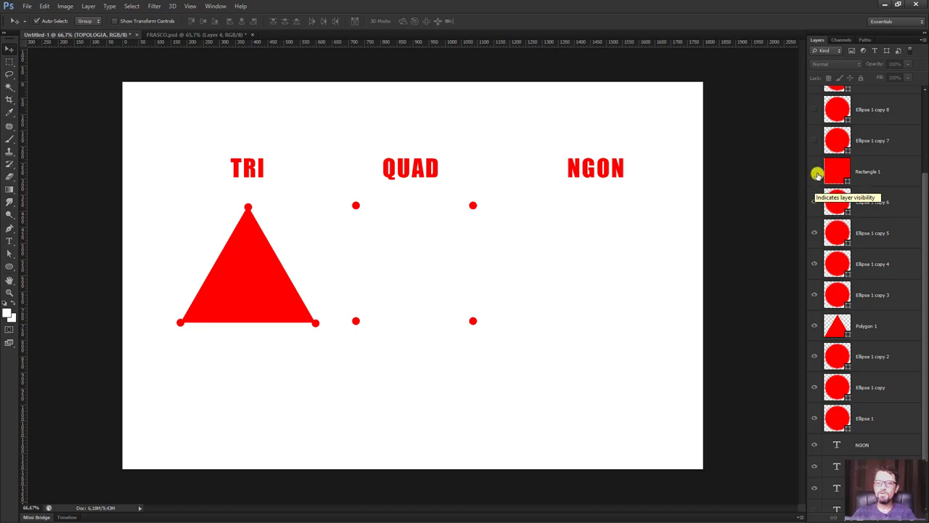
{"action": "left_click", "coordinate": [813, 171]}
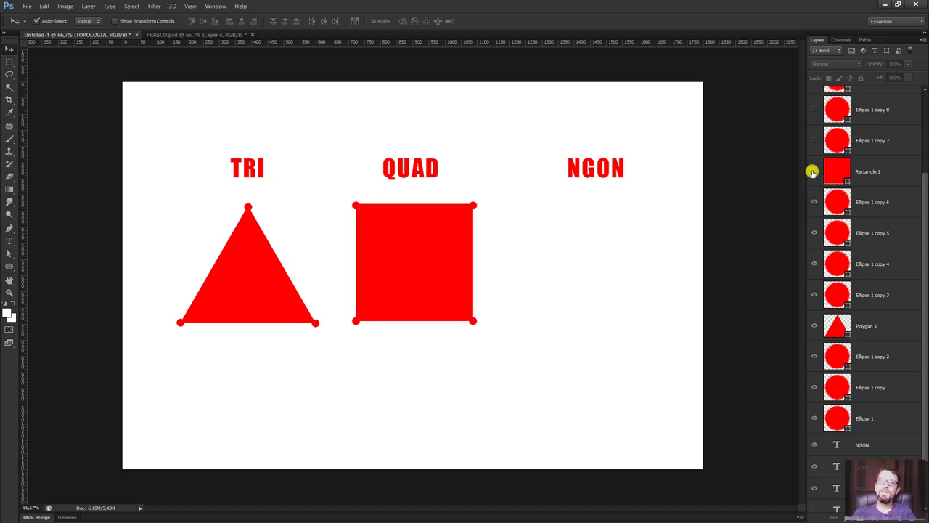
Show the red pentagon with its five corner dots under NGON.
{"action": "scroll", "coordinate": [814, 174], "scroll_direction": "up", "scroll_amount": 1}
{"action": "scroll", "coordinate": [815, 218], "scroll_direction": "up", "scroll_amount": 3}
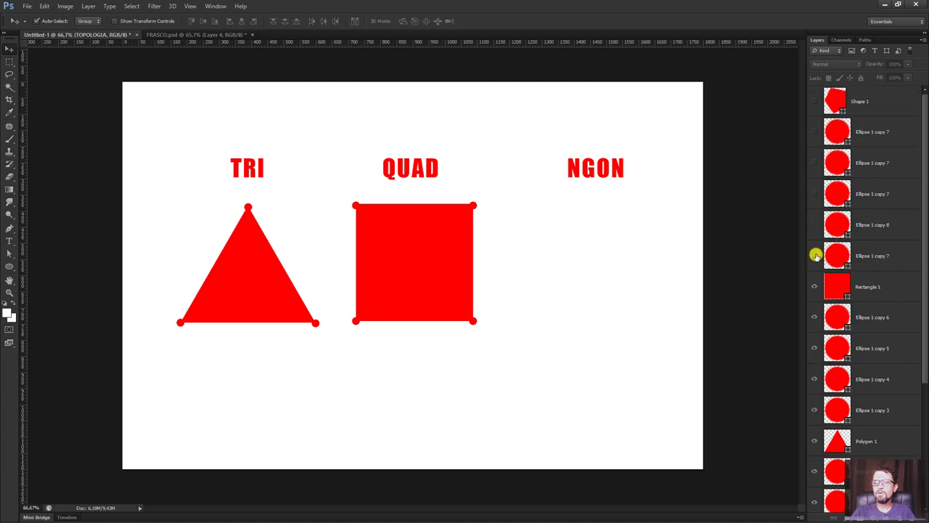
{"action": "left_click_drag", "start_coordinate": [816, 255], "coordinate": [814, 130]}
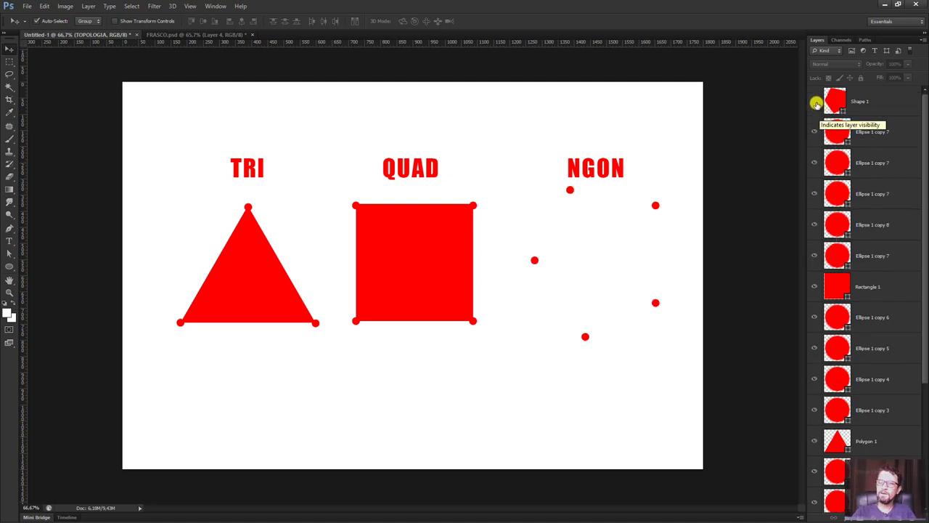
{"action": "left_click", "coordinate": [815, 101]}
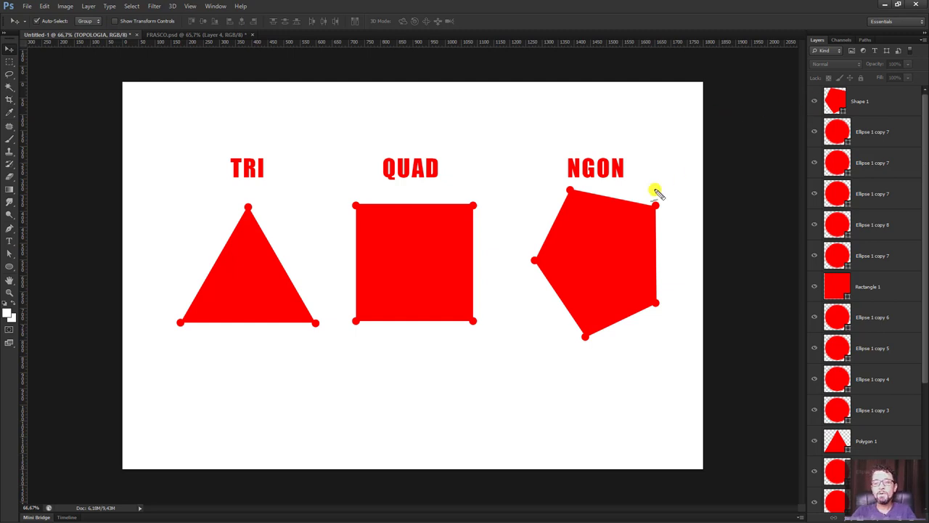
Sketch two crossing lines over the pentagon, then clear them.
{"action": "left_click_drag", "start_coordinate": [660, 179], "coordinate": [538, 353]}
{"action": "left_click_drag", "start_coordinate": [520, 196], "coordinate": [690, 323]}
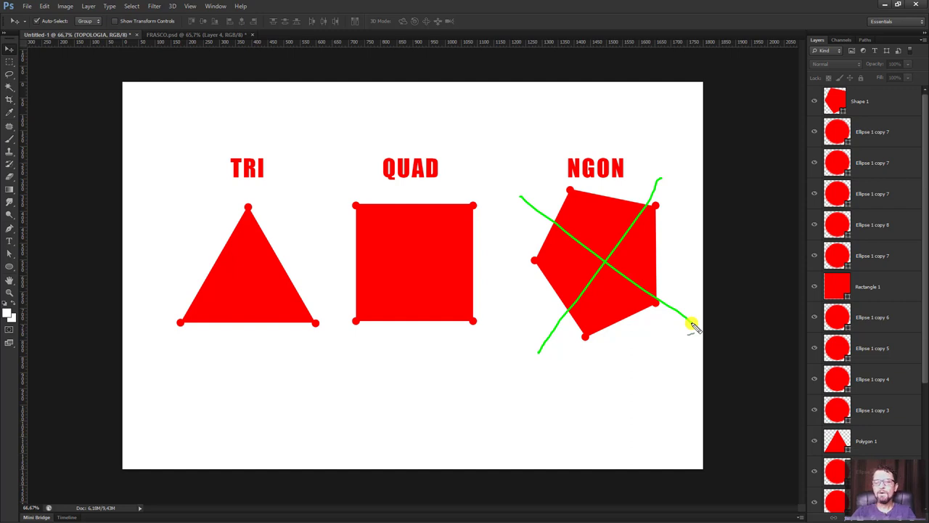
{"action": "key", "text": "e"}
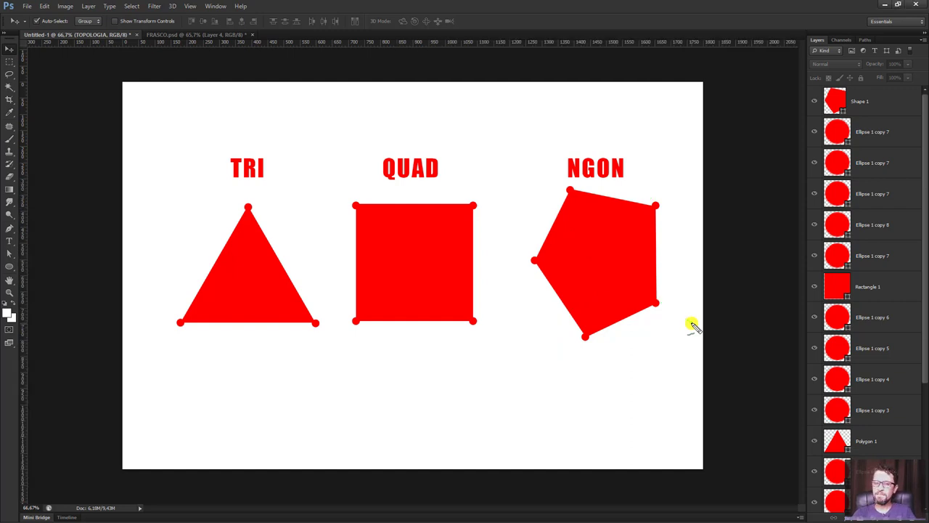
Sketch arrows from NGON toward QUAD and TRI plus a pentagon split line, then clear them.
{"action": "mouse_move", "coordinate": [550, 187]}
{"action": "left_mouse_down"}
{"action": "mouse_move", "coordinate": [478, 136]}
{"action": "mouse_move", "coordinate": [457, 144]}
{"action": "left_mouse_up"}
{"action": "mouse_move", "coordinate": [552, 155]}
{"action": "left_mouse_down"}
{"action": "mouse_move", "coordinate": [514, 128]}
{"action": "mouse_move", "coordinate": [323, 114]}
{"action": "mouse_move", "coordinate": [324, 135]}
{"action": "mouse_move", "coordinate": [341, 129]}
{"action": "left_mouse_up"}
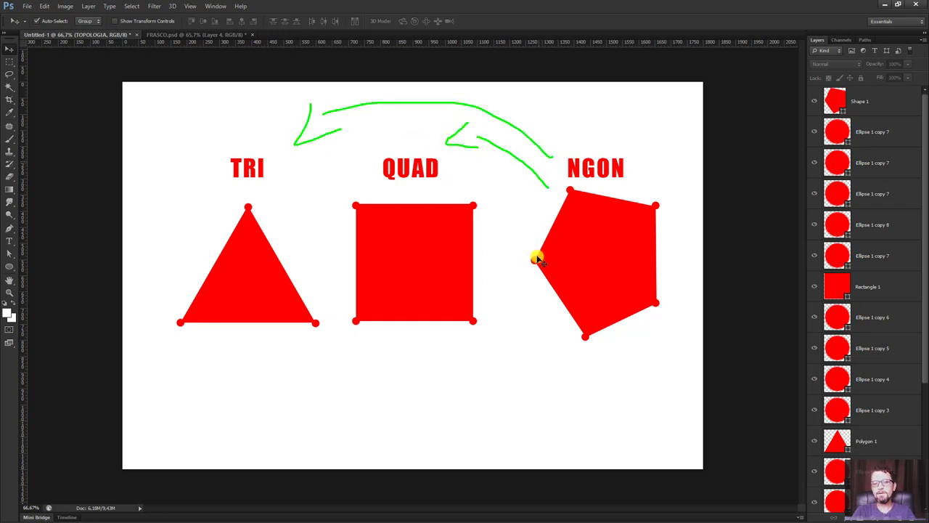
{"action": "left_click", "coordinate": [656, 206]}
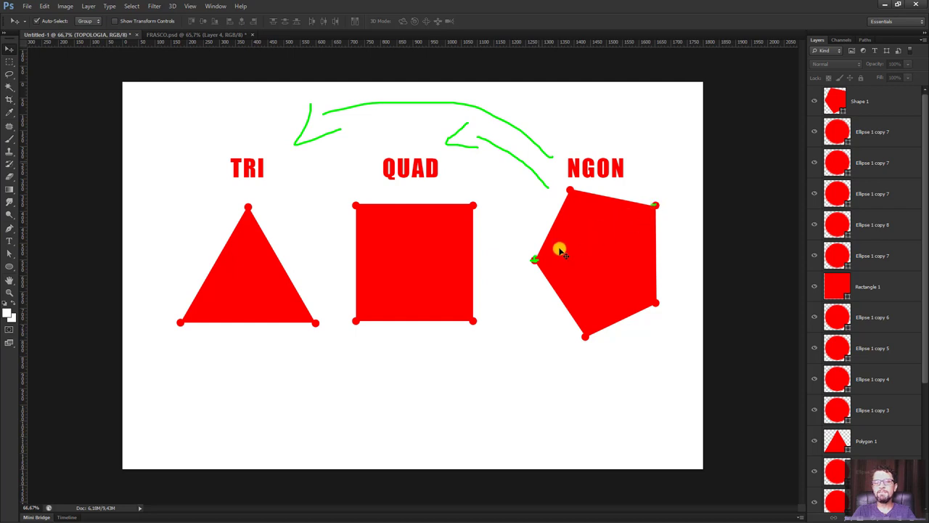
{"action": "left_click_drag", "start_coordinate": [535, 260], "coordinate": [594, 239]}
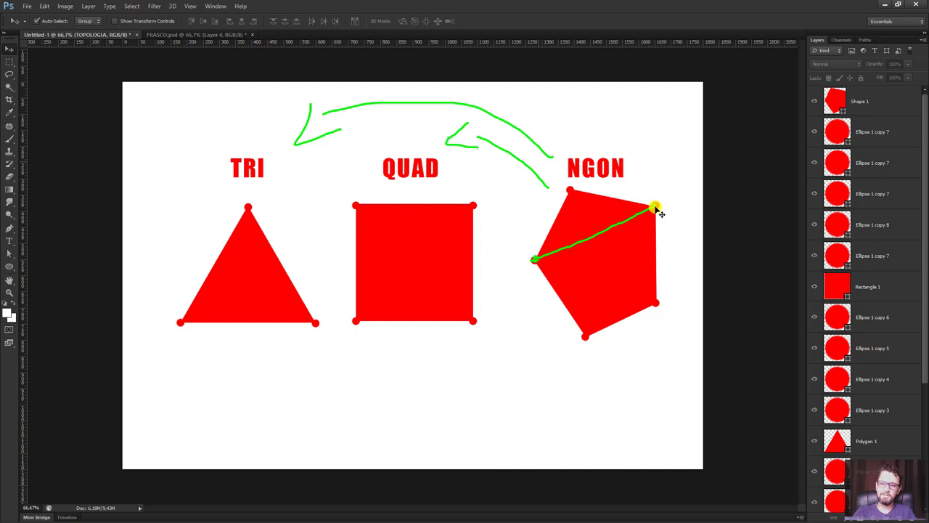
{"action": "key", "text": "Escape"}
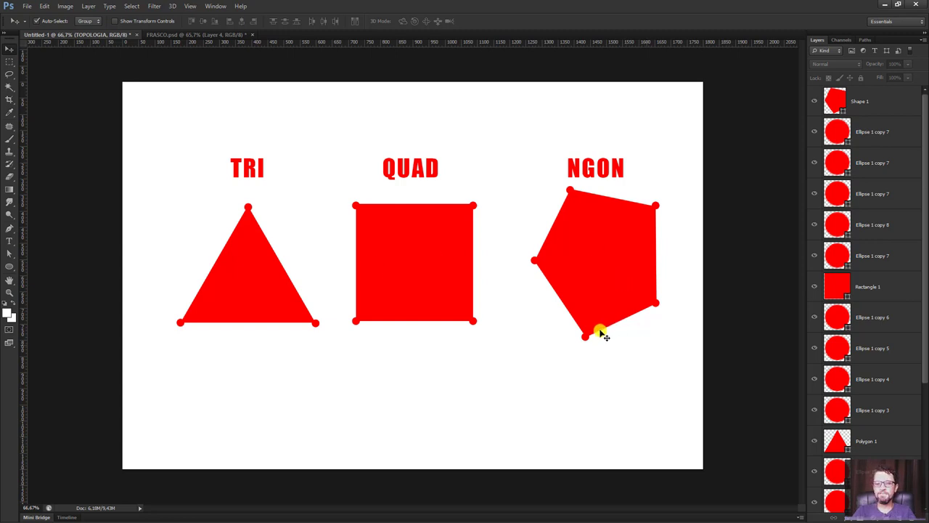
Sketch dividing lines across the pentagon, then minimize Photoshop to return to 3ds Max.
{"action": "left_click_drag", "start_coordinate": [585, 336], "coordinate": [649, 207]}
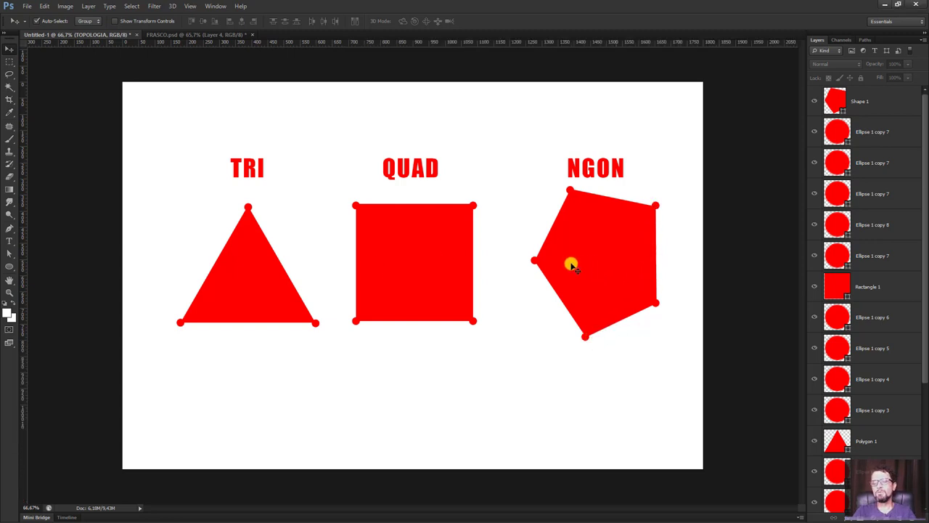
{"action": "left_click_drag", "start_coordinate": [544, 262], "coordinate": [661, 294]}
{"action": "mouse_move", "coordinate": [580, 305]}
{"action": "left_mouse_down"}
{"action": "mouse_move", "coordinate": [614, 298]}
{"action": "mouse_move", "coordinate": [599, 321]}
{"action": "left_mouse_up"}
{"action": "mouse_move", "coordinate": [586, 255]}
{"action": "left_mouse_down"}
{"action": "mouse_move", "coordinate": [623, 224]}
{"action": "mouse_move", "coordinate": [625, 260]}
{"action": "left_mouse_up"}
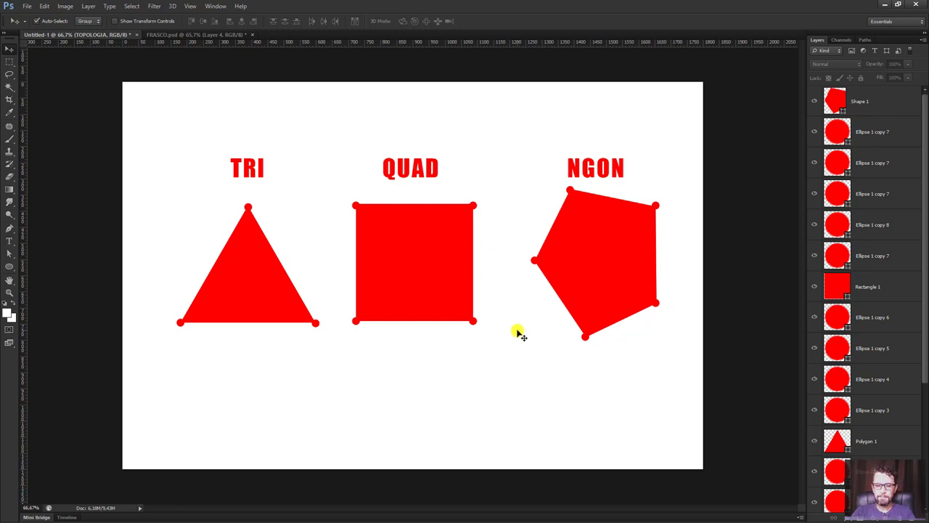
{"action": "left_click", "coordinate": [885, 4]}
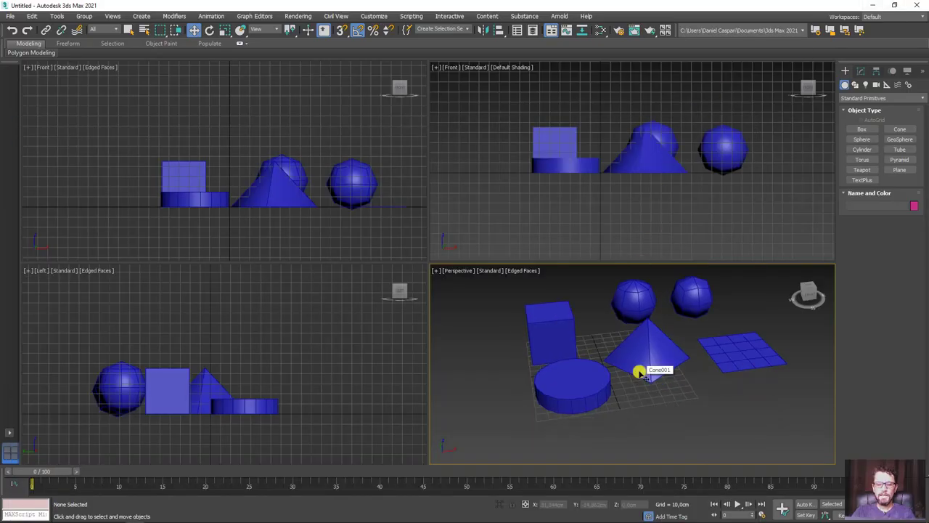
Select the cylinder and zoom in close on it in the perspective view.
{"action": "middle_click_drag", "start_coordinate": [634, 373], "coordinate": [629, 382], "text": "alt"}
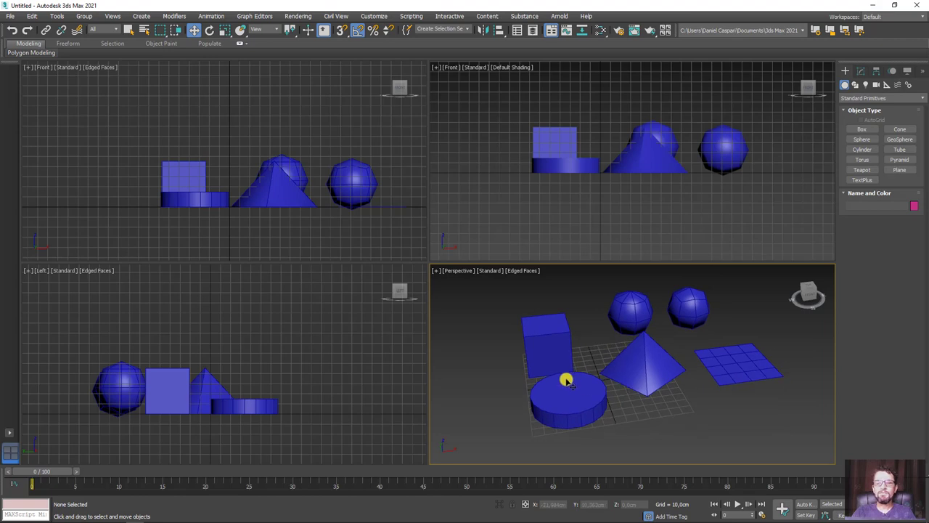
{"action": "left_click", "coordinate": [550, 339]}
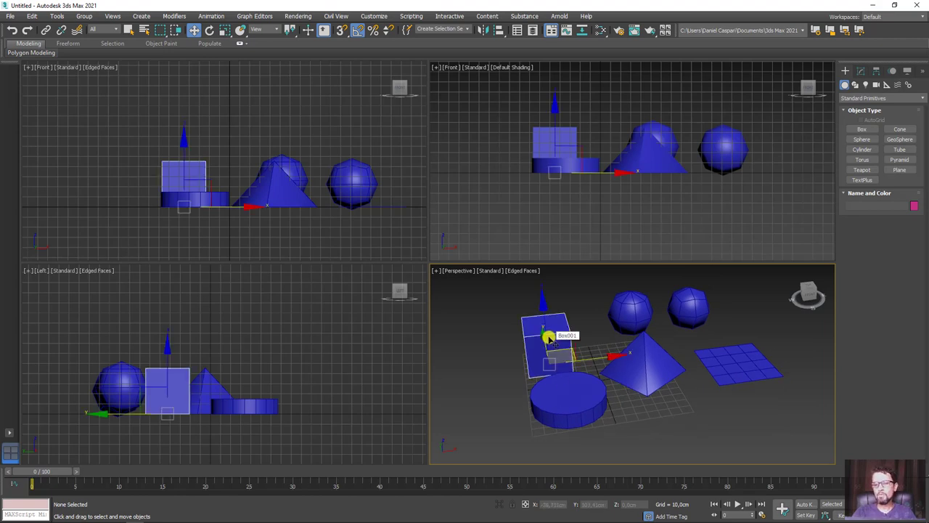
{"action": "left_click", "coordinate": [639, 381]}
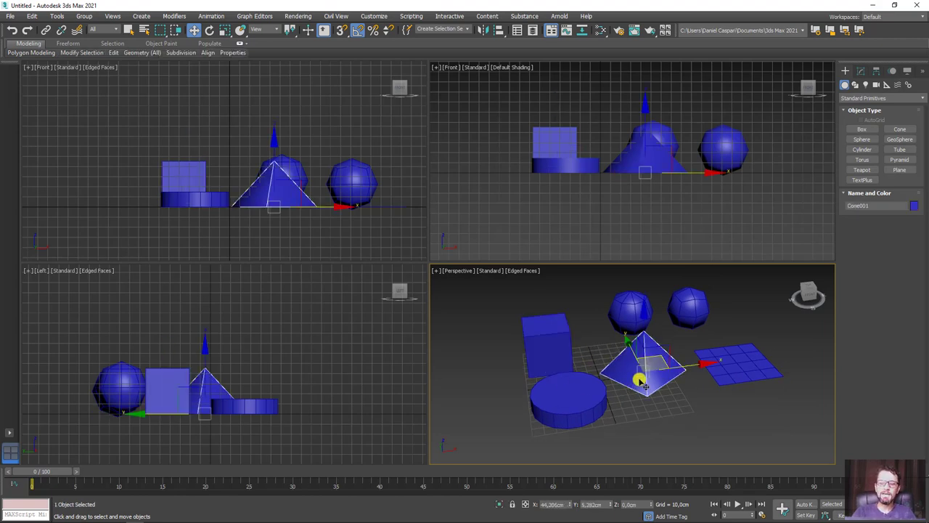
{"action": "left_click", "coordinate": [569, 409]}
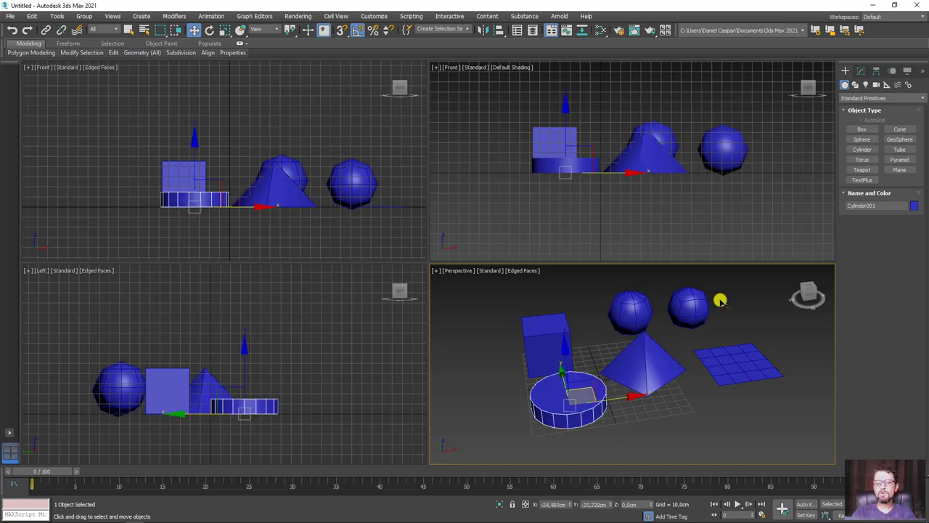
{"action": "key", "text": "z"}
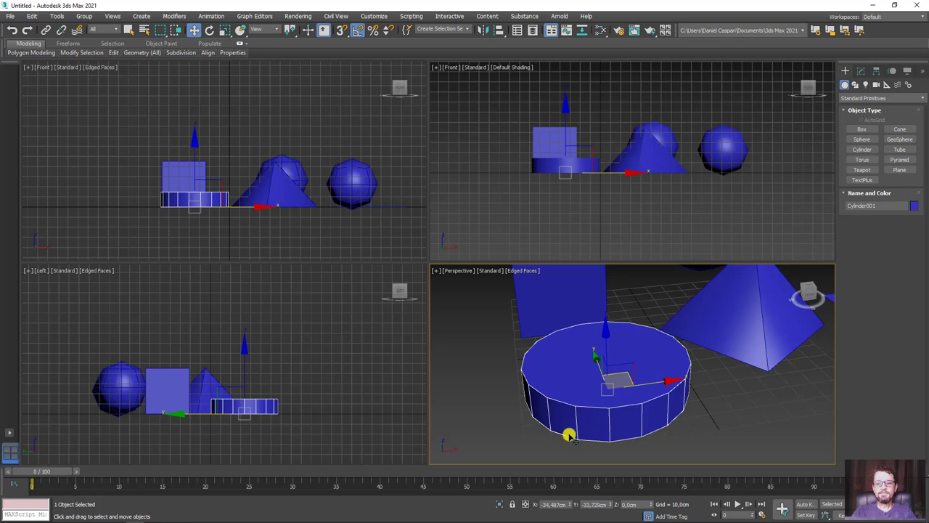
{"action": "scroll", "coordinate": [567, 432], "scroll_direction": "up", "scroll_amount": 2}
Mark the cylinder's side faces with annotation strokes, then clear them.
{"action": "mouse_move", "coordinate": [543, 429]}
{"action": "left_mouse_down"}
{"action": "mouse_move", "coordinate": [634, 442]}
{"action": "mouse_move", "coordinate": [581, 442]}
{"action": "left_mouse_up"}
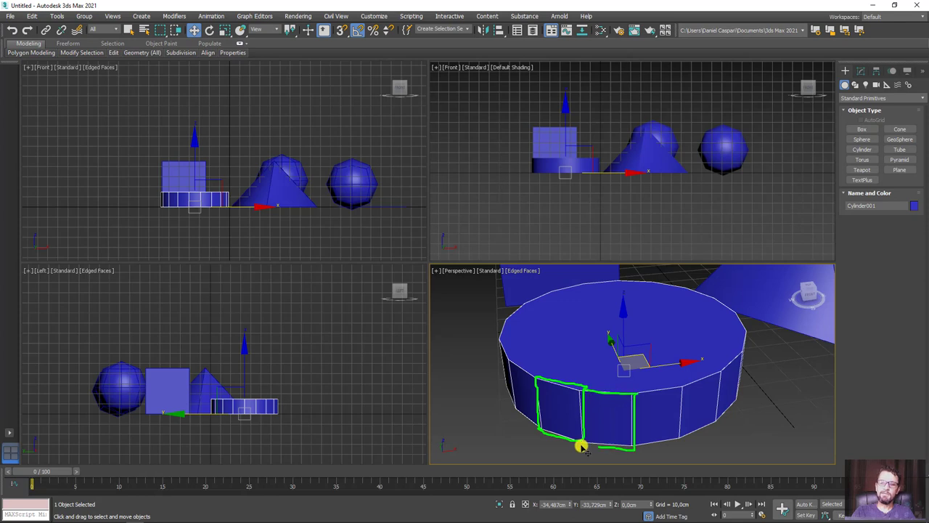
{"action": "mouse_move", "coordinate": [589, 357]}
{"action": "left_mouse_down"}
{"action": "mouse_move", "coordinate": [649, 303]}
{"action": "mouse_move", "coordinate": [635, 334]}
{"action": "left_mouse_up"}
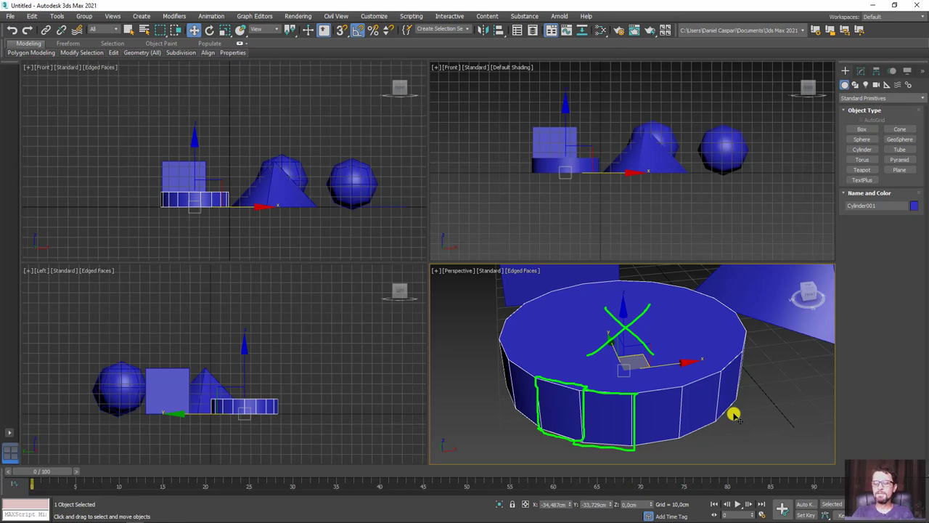
{"action": "key", "text": "Escape"}
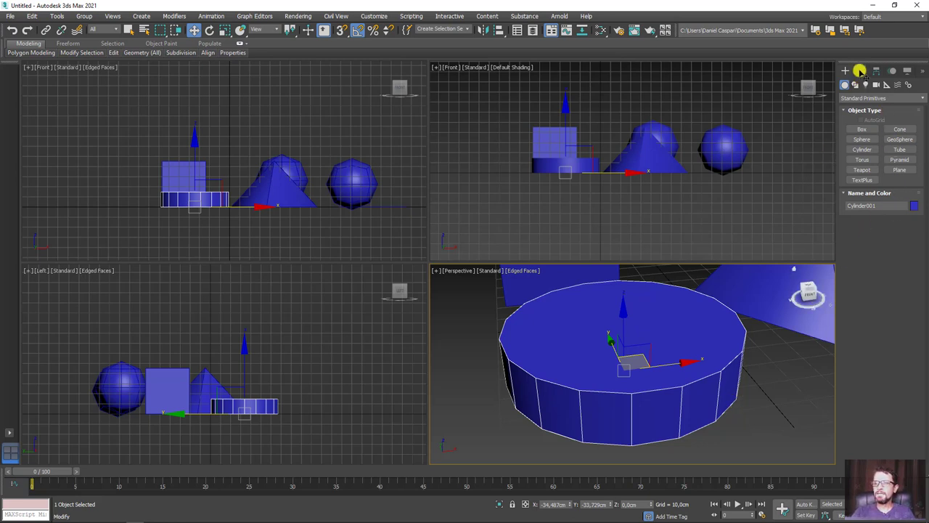
Add a TurboSmooth modifier to the cylinder and inspect the pinched faces on its top.
{"action": "left_click", "coordinate": [861, 71]}
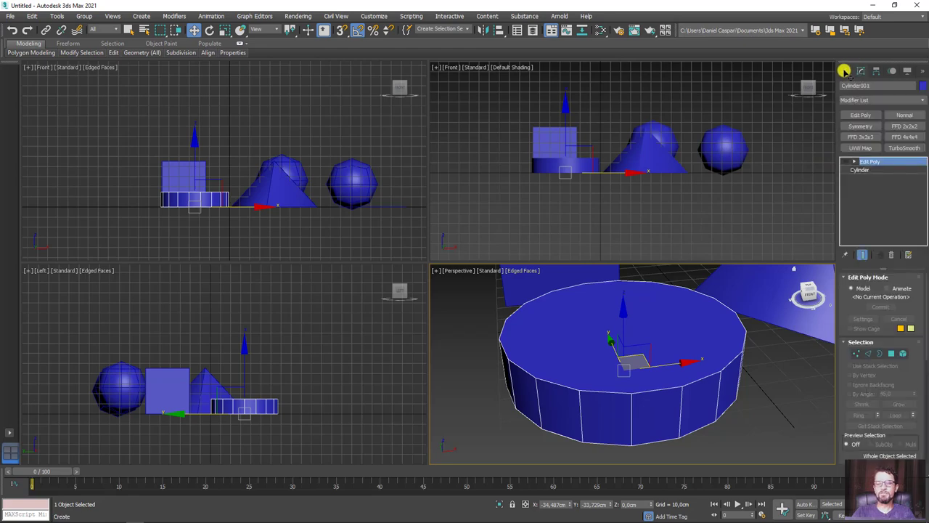
{"action": "left_click", "coordinate": [908, 148]}
{"action": "mouse_move", "coordinate": [681, 396]}
{"action": "middle_mouse_down", "text": "alt"}
{"action": "mouse_move", "coordinate": [704, 442]}
{"action": "mouse_move", "coordinate": [637, 407]}
{"action": "middle_mouse_up", "text": "alt"}
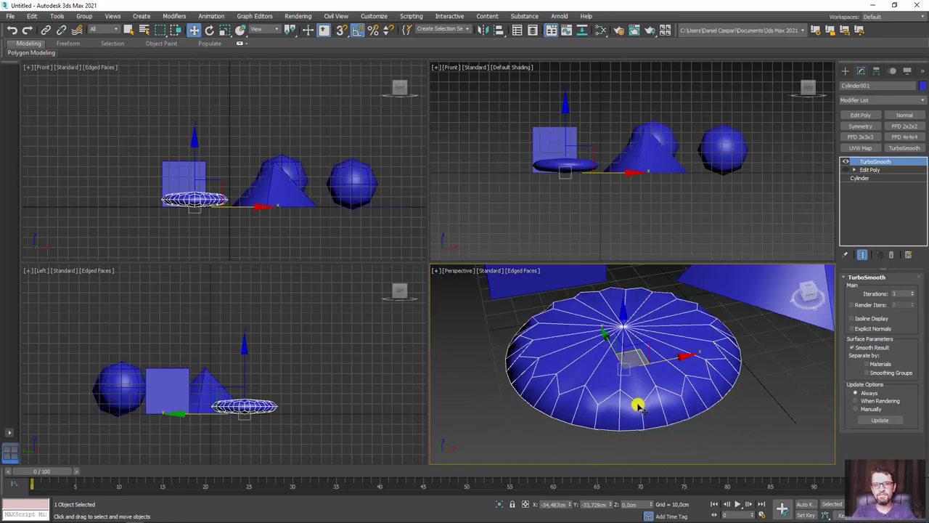
{"action": "mouse_move", "coordinate": [617, 430]}
{"action": "left_mouse_down"}
{"action": "mouse_move", "coordinate": [644, 403]}
{"action": "mouse_move", "coordinate": [644, 426]}
{"action": "mouse_move", "coordinate": [619, 415]}
{"action": "mouse_move", "coordinate": [623, 336]}
{"action": "mouse_move", "coordinate": [641, 357]}
{"action": "mouse_move", "coordinate": [644, 401]}
{"action": "left_mouse_up"}
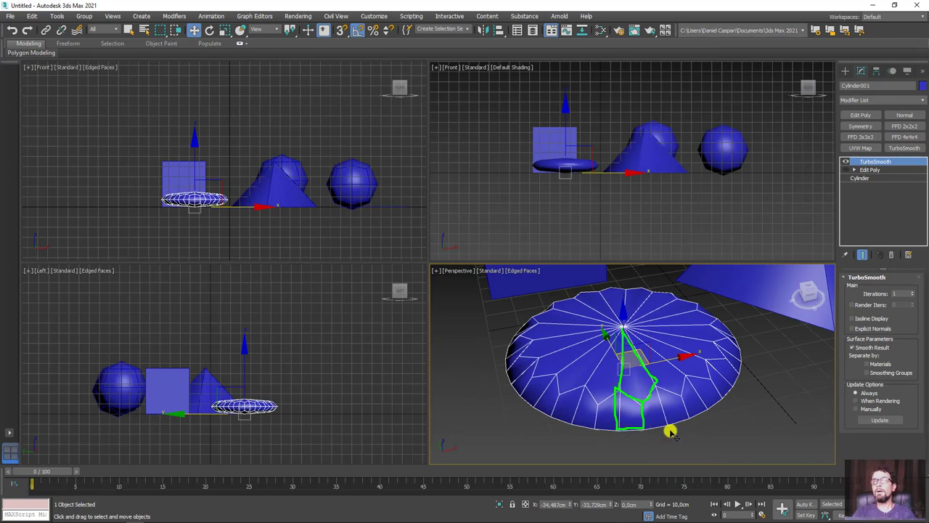
{"action": "mouse_move", "coordinate": [697, 411]}
{"action": "middle_mouse_down", "text": "alt"}
{"action": "mouse_move", "coordinate": [724, 390]}
{"action": "mouse_move", "coordinate": [715, 368]}
{"action": "mouse_move", "coordinate": [687, 378]}
{"action": "mouse_move", "coordinate": [705, 404]}
{"action": "middle_mouse_up", "text": "alt"}
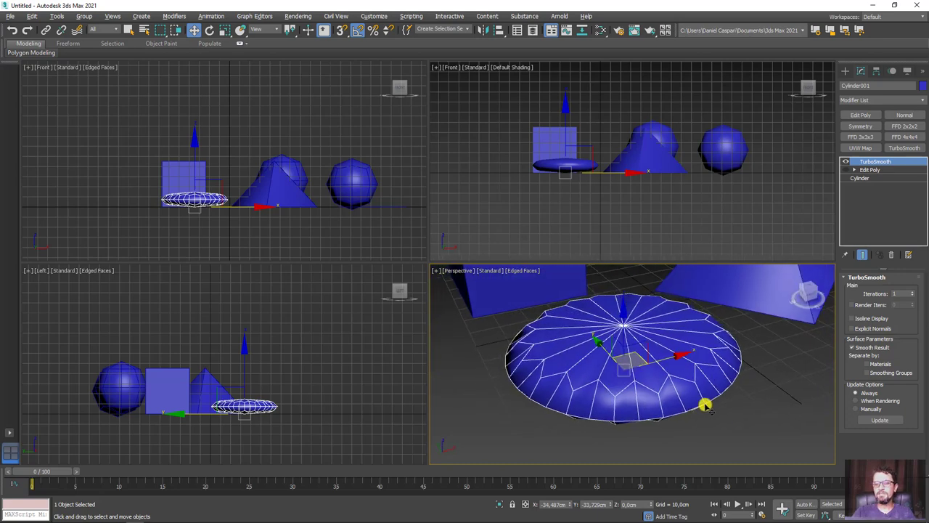
Set TurboSmooth iterations to 4 and display the cylinder shaded without edged faces.
{"action": "left_click", "coordinate": [913, 291]}
{"action": "left_click", "coordinate": [914, 291]}
{"action": "left_click", "coordinate": [914, 291]}
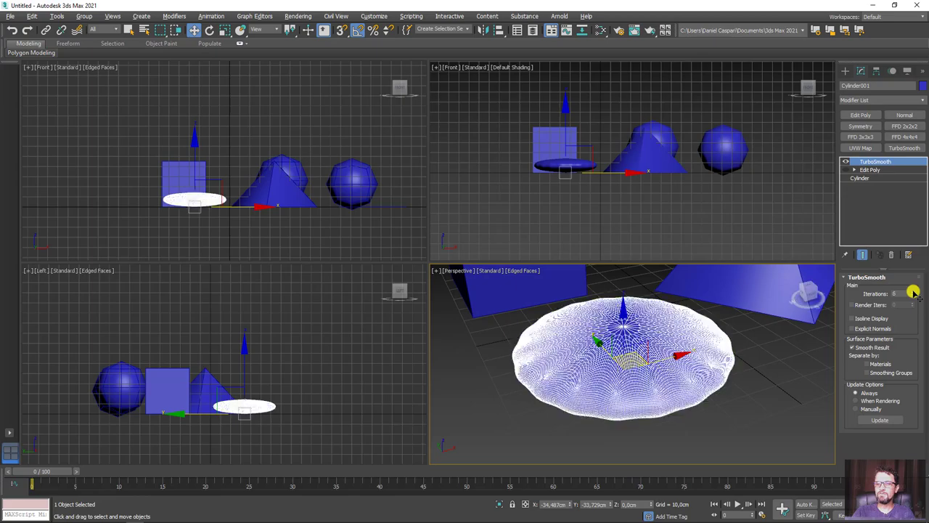
{"action": "left_click", "coordinate": [914, 294]}
{"action": "left_click", "coordinate": [914, 294]}
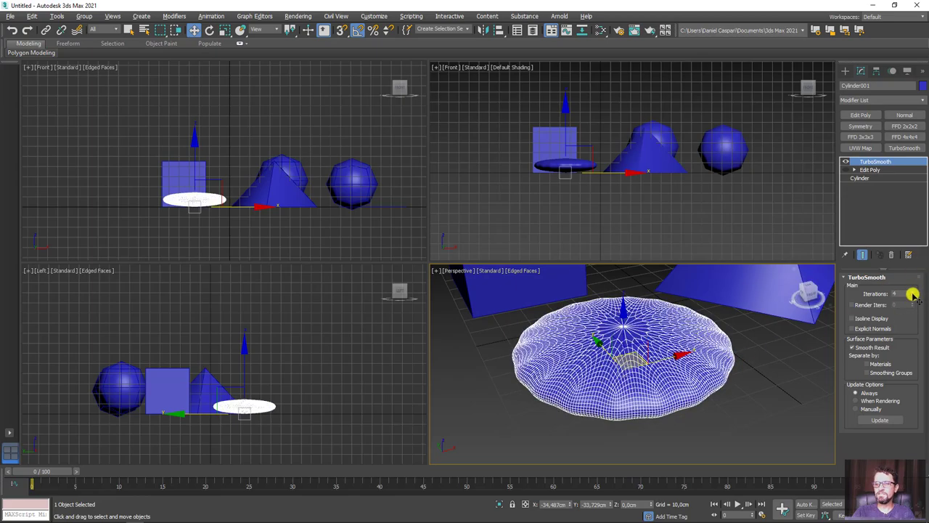
{"action": "mouse_move", "coordinate": [643, 353]}
{"action": "middle_mouse_down", "text": "alt"}
{"action": "mouse_move", "coordinate": [701, 390]}
{"action": "mouse_move", "coordinate": [655, 384]}
{"action": "mouse_move", "coordinate": [684, 365]}
{"action": "mouse_move", "coordinate": [707, 421]}
{"action": "mouse_move", "coordinate": [707, 386]}
{"action": "mouse_move", "coordinate": [702, 410]}
{"action": "middle_mouse_up", "text": "alt"}
{"action": "key", "text": "F4"}
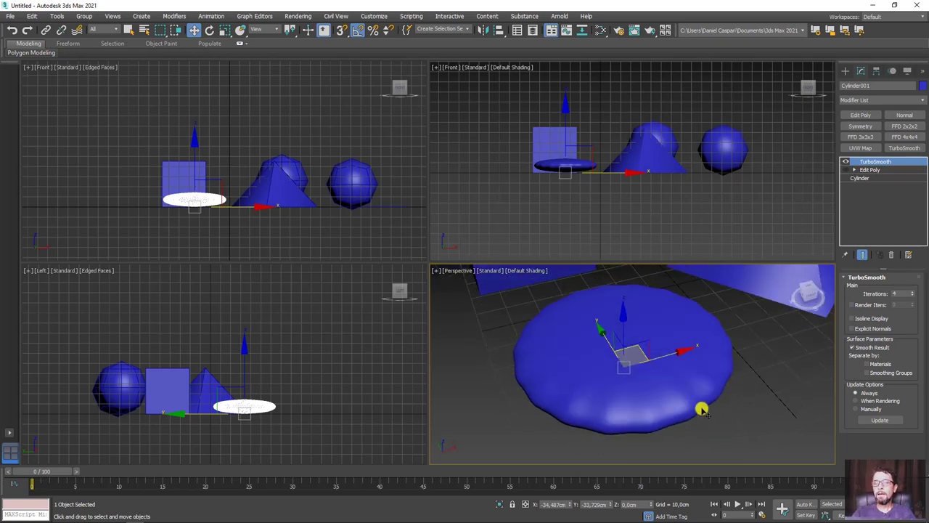
Disable the cylinder's TurboSmooth modifier and show edged faces again.
{"action": "left_click", "coordinate": [846, 161]}
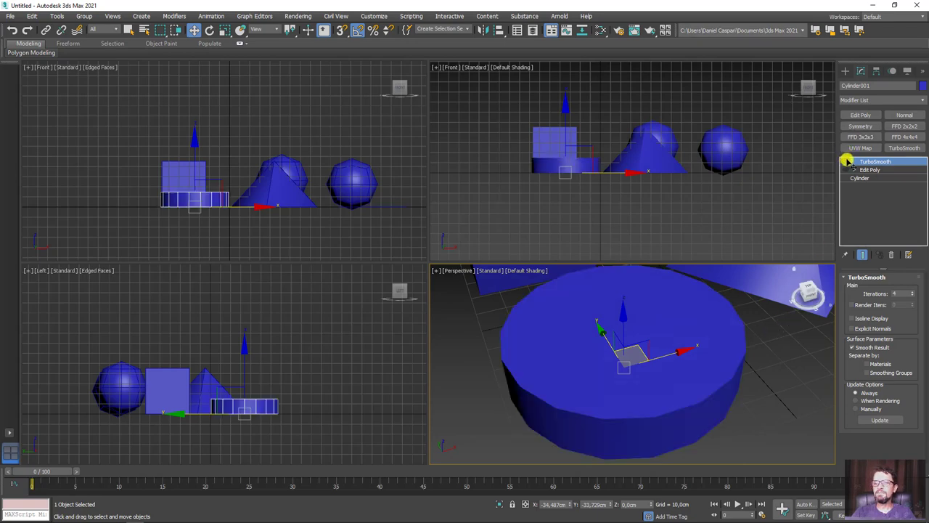
{"action": "key", "text": "F4"}
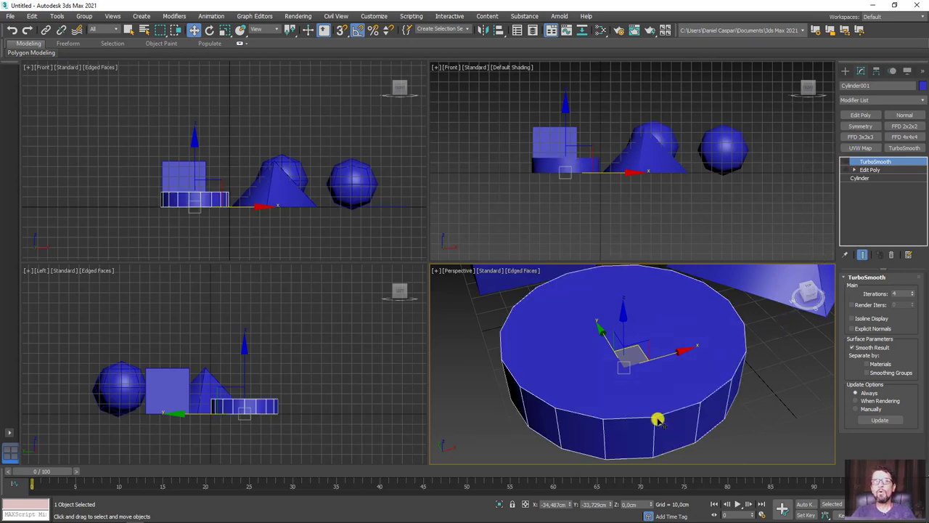
{"action": "scroll", "coordinate": [617, 327], "scroll_direction": "down", "scroll_amount": 3}
{"action": "scroll", "coordinate": [612, 337], "scroll_direction": "up", "scroll_amount": 3}
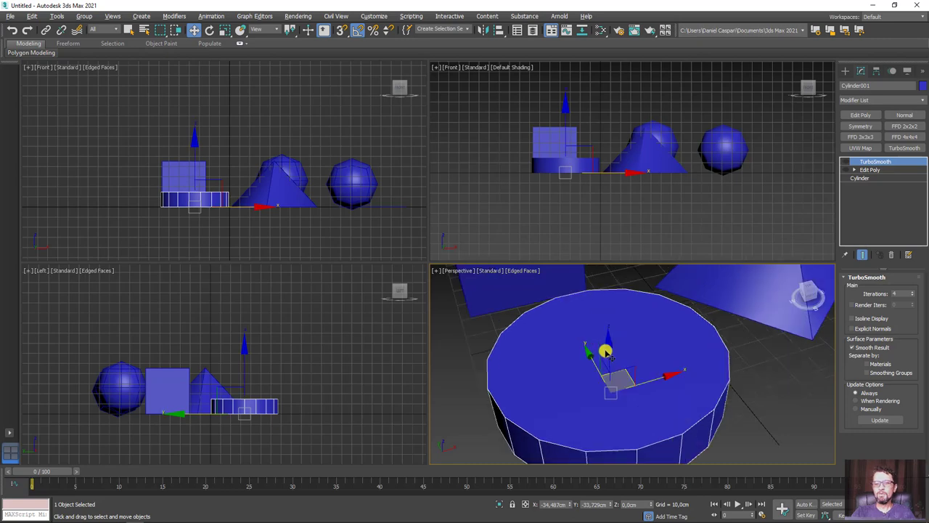
{"action": "scroll", "coordinate": [605, 349], "scroll_direction": "up", "scroll_amount": 2}
Draw three crossing annotation lines over the cylinder top, then clear them.
{"action": "left_click_drag", "start_coordinate": [498, 401], "coordinate": [697, 313]}
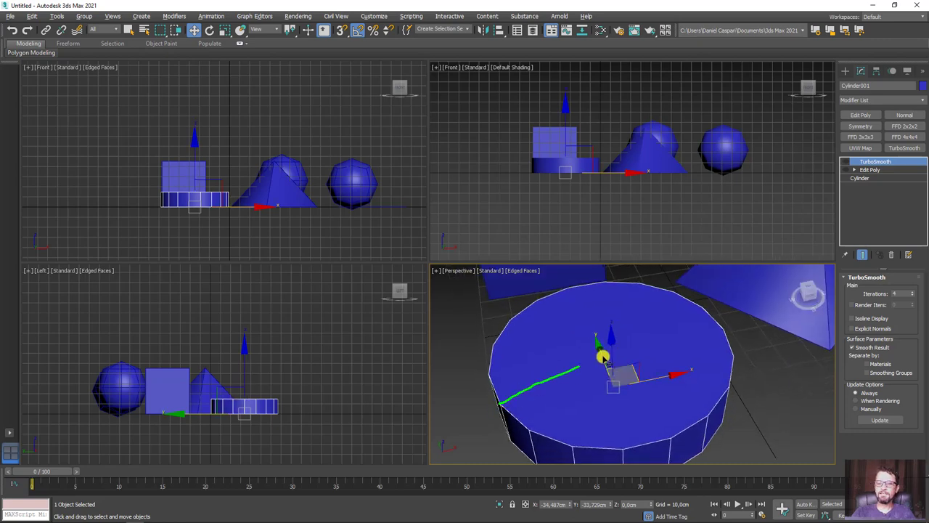
{"action": "left_click_drag", "start_coordinate": [541, 299], "coordinate": [676, 422]}
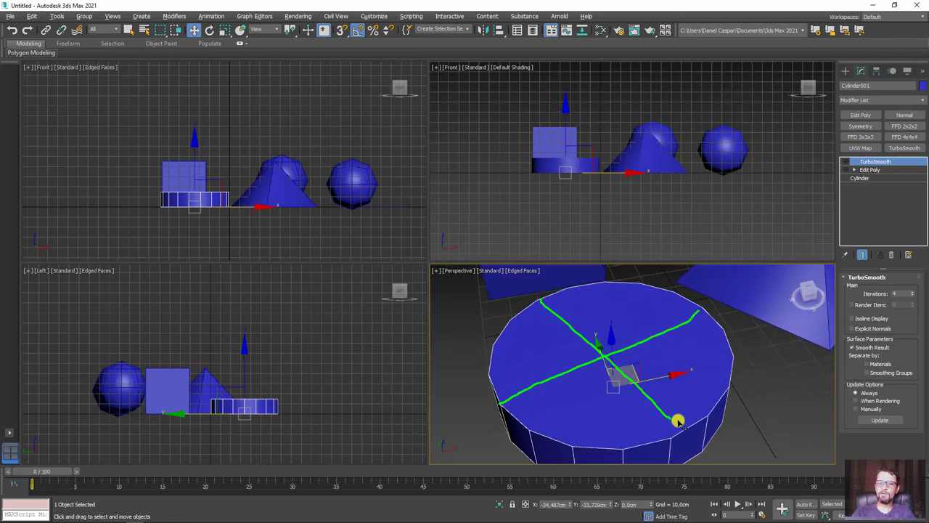
{"action": "left_click_drag", "start_coordinate": [581, 438], "coordinate": [634, 263]}
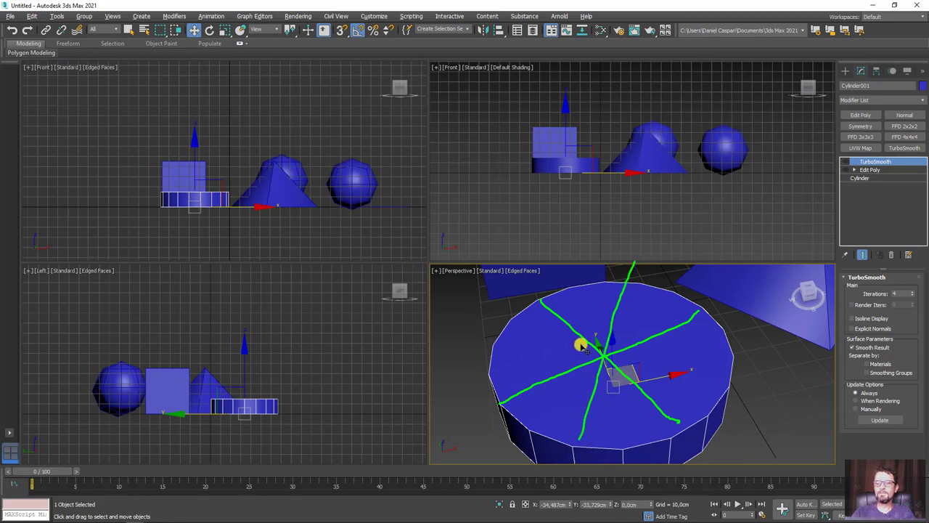
{"action": "key", "text": "Escape"}
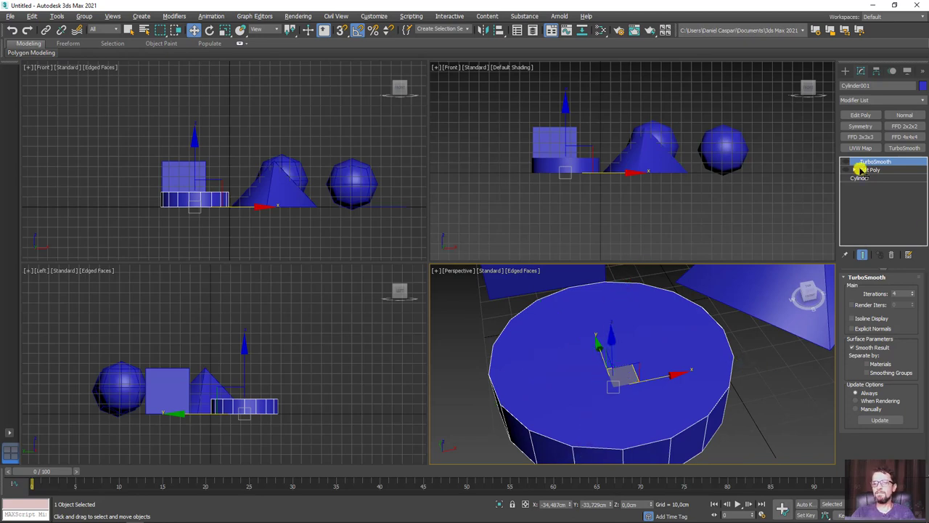
Reveal the concentric quad rings on the cylinder's top cap, orbit around it, and zoom out.
{"action": "left_click", "coordinate": [842, 170]}
{"action": "mouse_move", "coordinate": [644, 377]}
{"action": "middle_mouse_down", "text": "alt"}
{"action": "mouse_move", "coordinate": [676, 391]}
{"action": "mouse_move", "coordinate": [645, 406]}
{"action": "mouse_move", "coordinate": [646, 384]}
{"action": "mouse_move", "coordinate": [668, 382]}
{"action": "mouse_move", "coordinate": [652, 396]}
{"action": "mouse_move", "coordinate": [656, 409]}
{"action": "mouse_move", "coordinate": [631, 390]}
{"action": "mouse_move", "coordinate": [658, 391]}
{"action": "mouse_move", "coordinate": [640, 390]}
{"action": "middle_mouse_up", "text": "alt"}
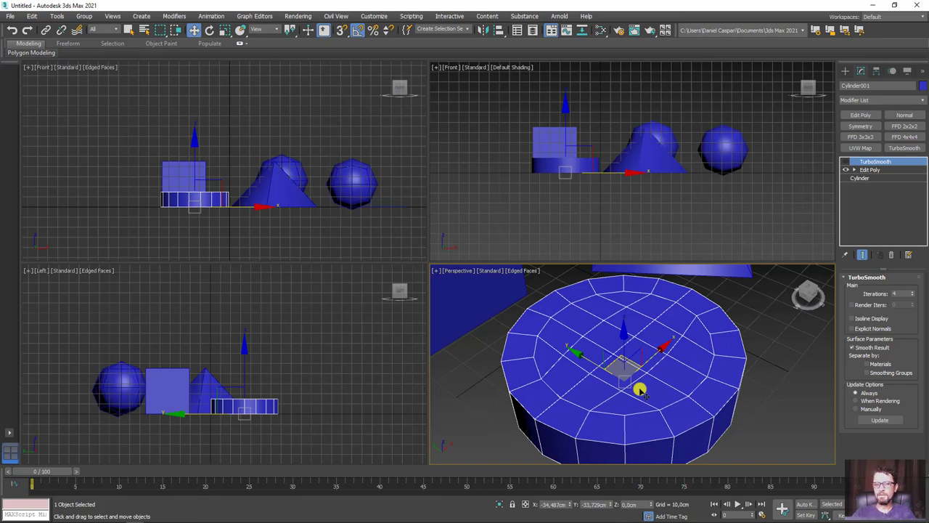
{"action": "middle_click_drag", "start_coordinate": [639, 390], "coordinate": [627, 407], "text": "alt"}
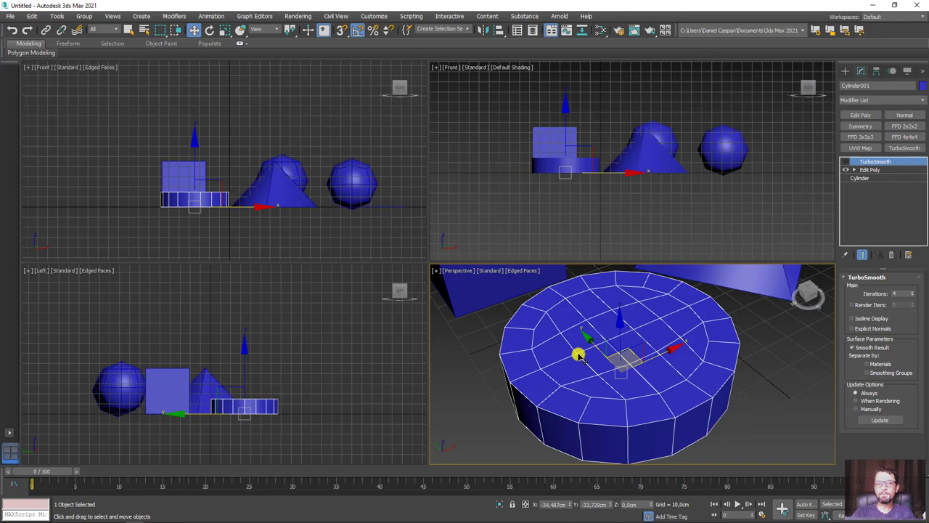
{"action": "mouse_move", "coordinate": [579, 354]}
{"action": "left_mouse_down"}
{"action": "mouse_move", "coordinate": [602, 342]}
{"action": "mouse_move", "coordinate": [622, 357]}
{"action": "mouse_move", "coordinate": [608, 373]}
{"action": "mouse_move", "coordinate": [577, 356]}
{"action": "left_mouse_up"}
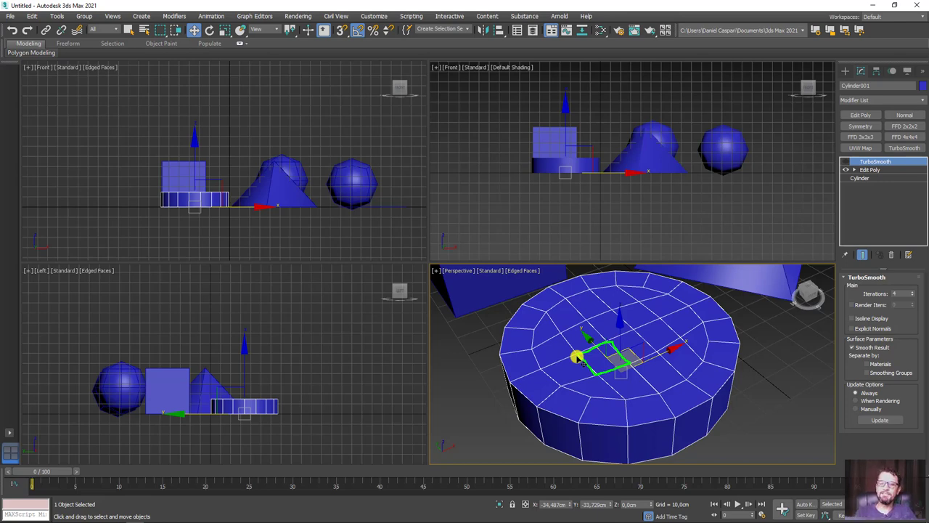
{"action": "scroll", "coordinate": [577, 355], "scroll_direction": "up", "scroll_amount": 2}
{"action": "scroll", "coordinate": [523, 307], "scroll_direction": "down", "scroll_amount": 5}
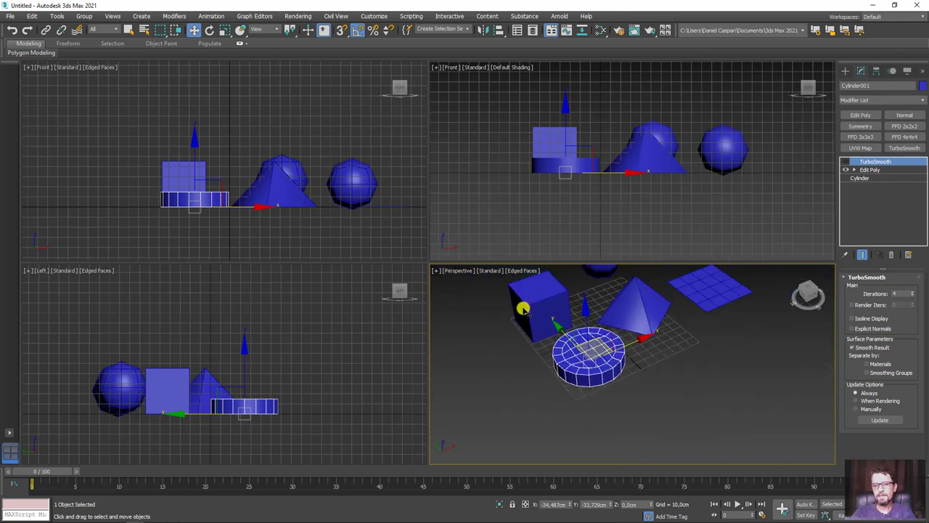
{"action": "scroll", "coordinate": [608, 359], "scroll_direction": "up", "scroll_amount": 2}
{"action": "scroll", "coordinate": [621, 354], "scroll_direction": "up", "scroll_amount": 3}
{"action": "left_click", "coordinate": [621, 354]}
{"action": "scroll", "coordinate": [621, 354], "scroll_direction": "down", "scroll_amount": 2}
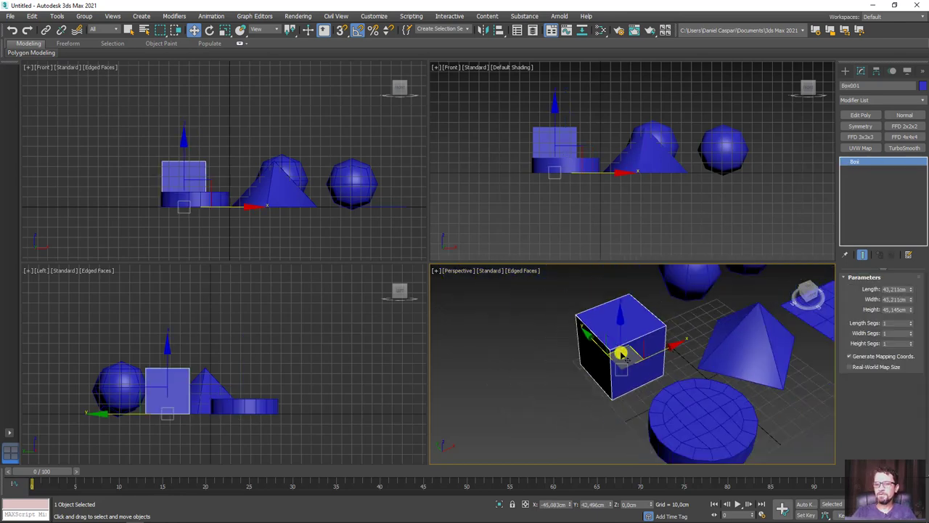
{"action": "scroll", "coordinate": [603, 363], "scroll_direction": "down", "scroll_amount": 2}
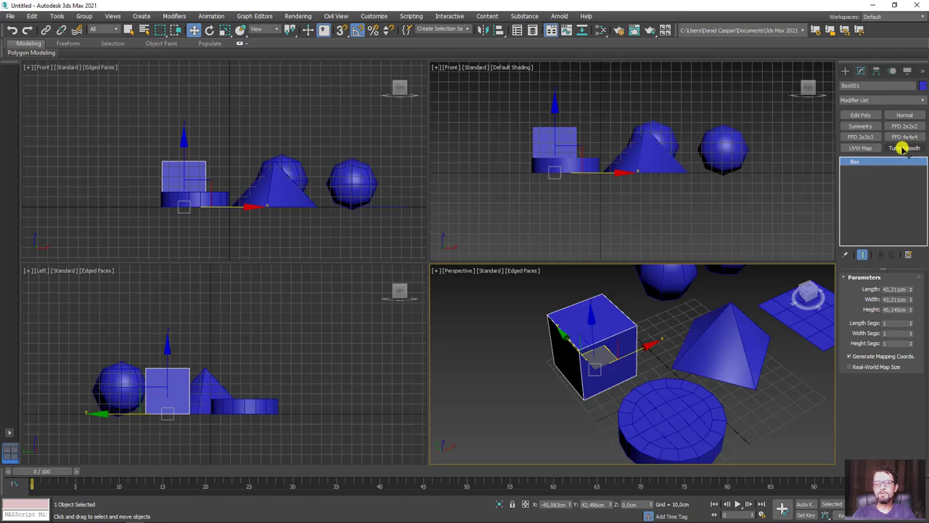
{"action": "left_click", "coordinate": [904, 147]}
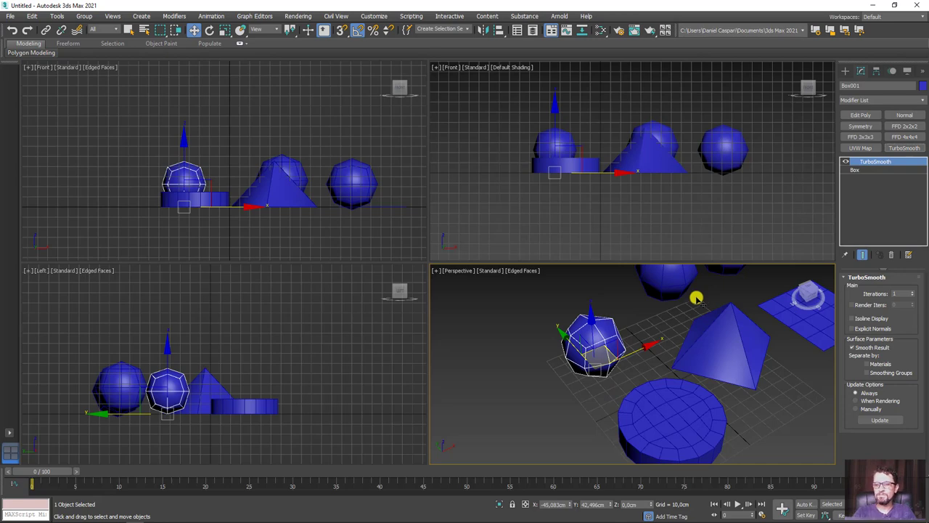
{"action": "middle_click_drag", "start_coordinate": [696, 297], "coordinate": [622, 363], "text": "alt"}
{"action": "left_click", "coordinate": [651, 324]}
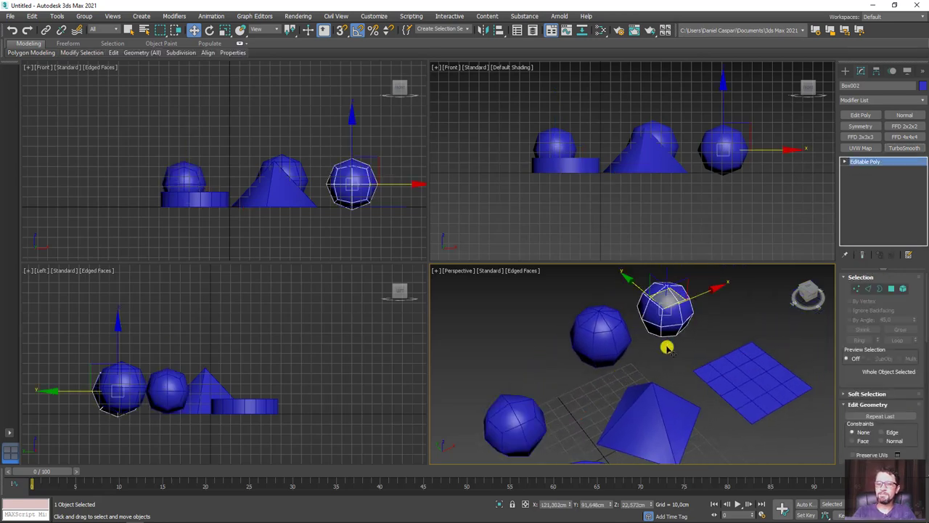
{"action": "left_click", "coordinate": [526, 422]}
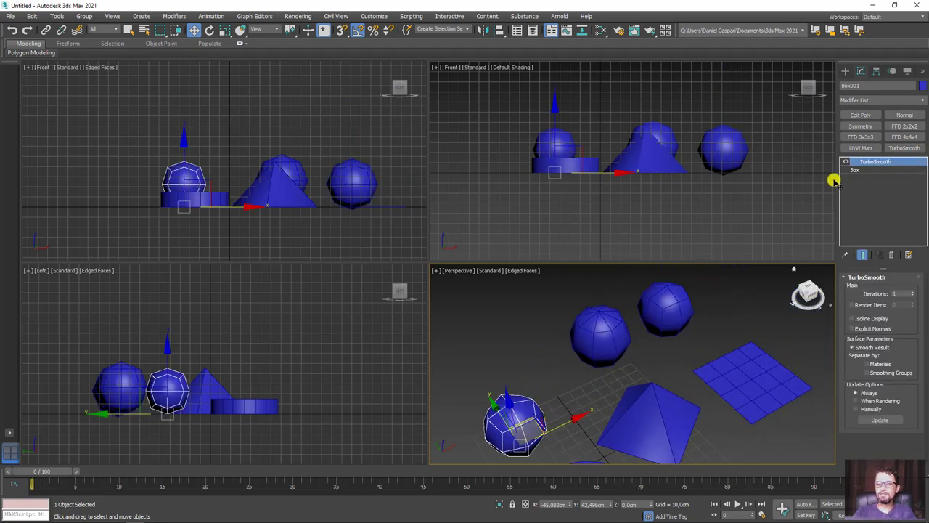
{"action": "left_click", "coordinate": [846, 162]}
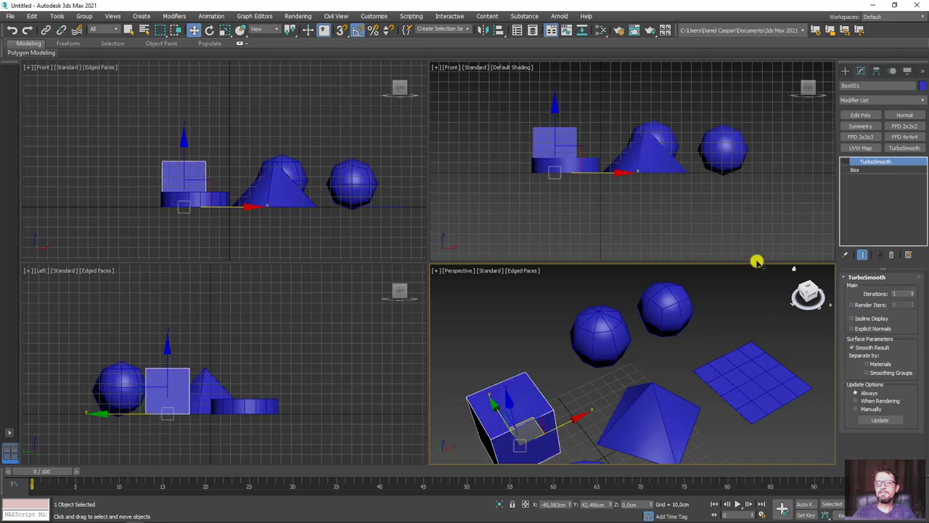
{"action": "left_click", "coordinate": [846, 161]}
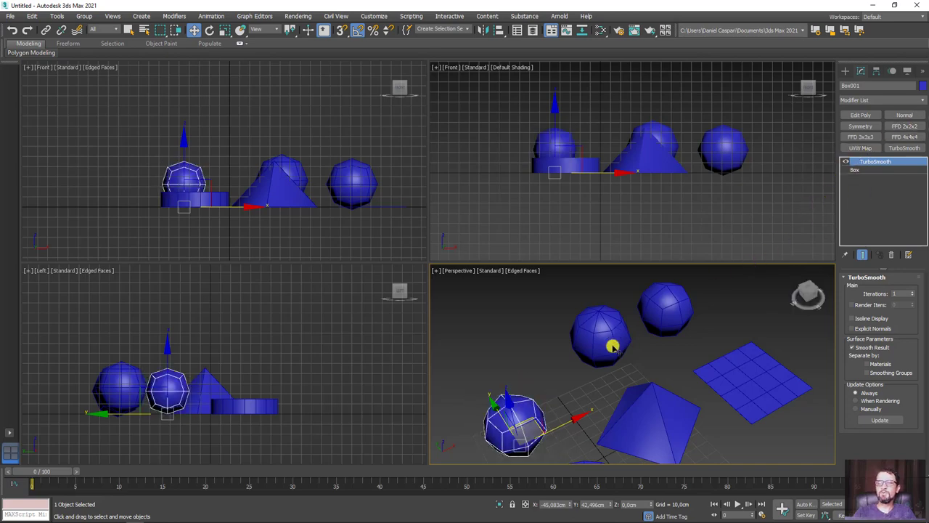
{"action": "mouse_move", "coordinate": [470, 425]}
{"action": "middle_mouse_down"}
{"action": "mouse_move", "coordinate": [548, 326]}
{"action": "mouse_move", "coordinate": [608, 385]}
{"action": "middle_mouse_up"}
{"action": "scroll", "coordinate": [588, 333], "scroll_direction": "up", "scroll_amount": 3}
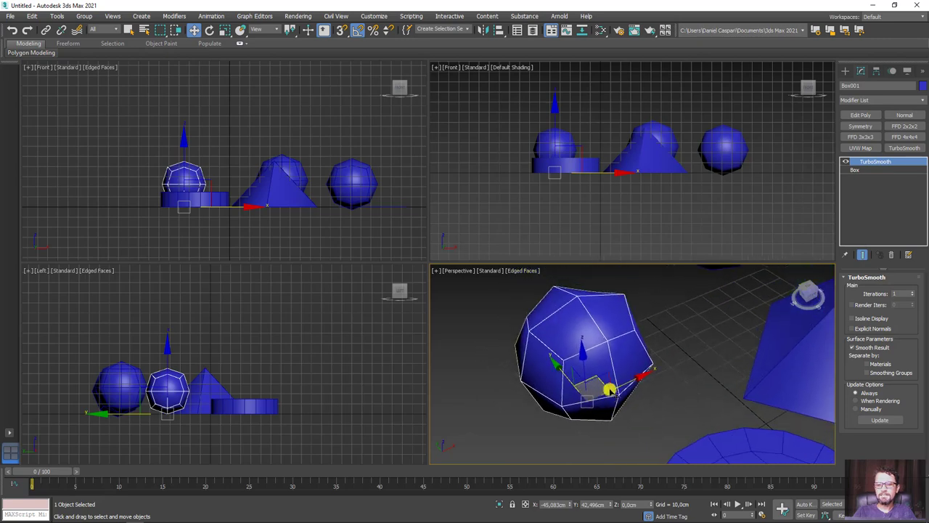
{"action": "scroll", "coordinate": [608, 386], "scroll_direction": "up", "scroll_amount": 2}
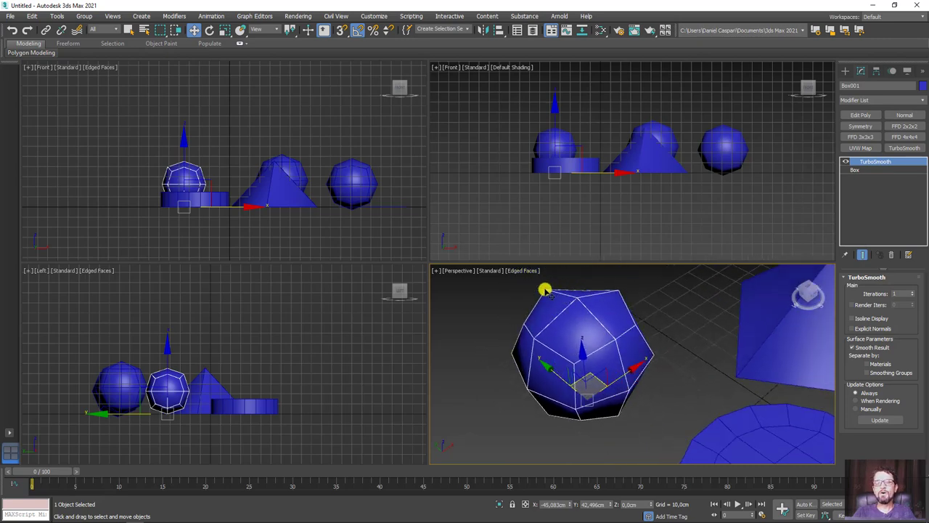
{"action": "left_click_drag", "start_coordinate": [546, 291], "coordinate": [621, 410]}
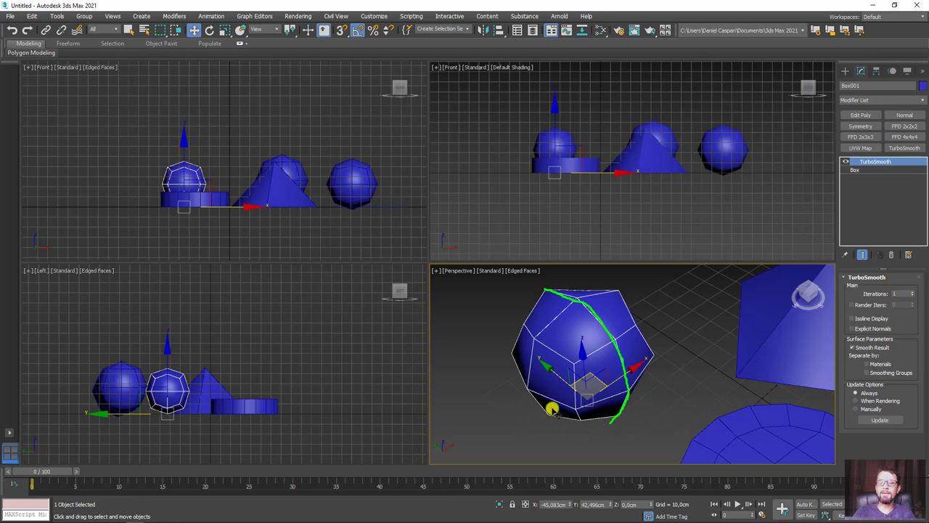
{"action": "mouse_move", "coordinate": [506, 403]}
{"action": "middle_mouse_down", "text": "alt"}
{"action": "mouse_move", "coordinate": [617, 353]}
{"action": "mouse_move", "coordinate": [610, 406]}
{"action": "middle_mouse_up", "text": "alt"}
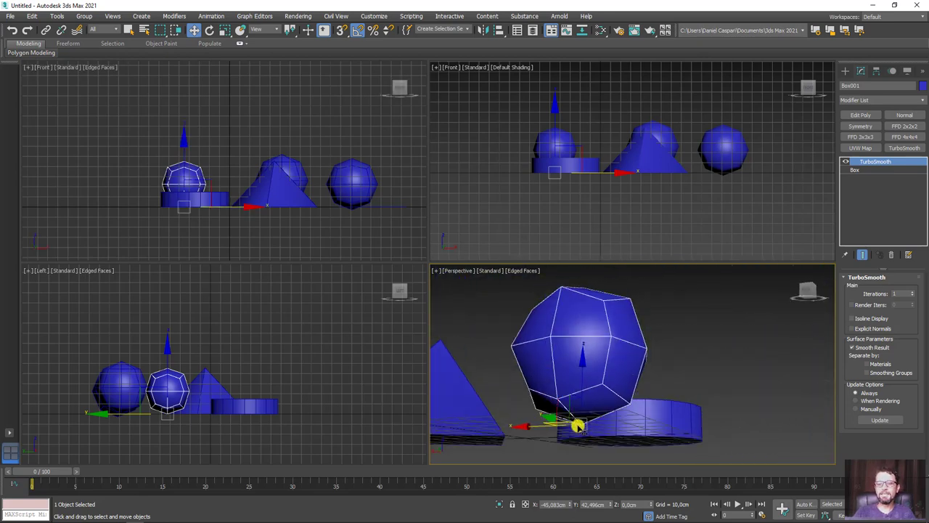
{"action": "mouse_move", "coordinate": [554, 390]}
{"action": "left_mouse_down"}
{"action": "mouse_move", "coordinate": [556, 303]}
{"action": "mouse_move", "coordinate": [575, 288]}
{"action": "left_mouse_up"}
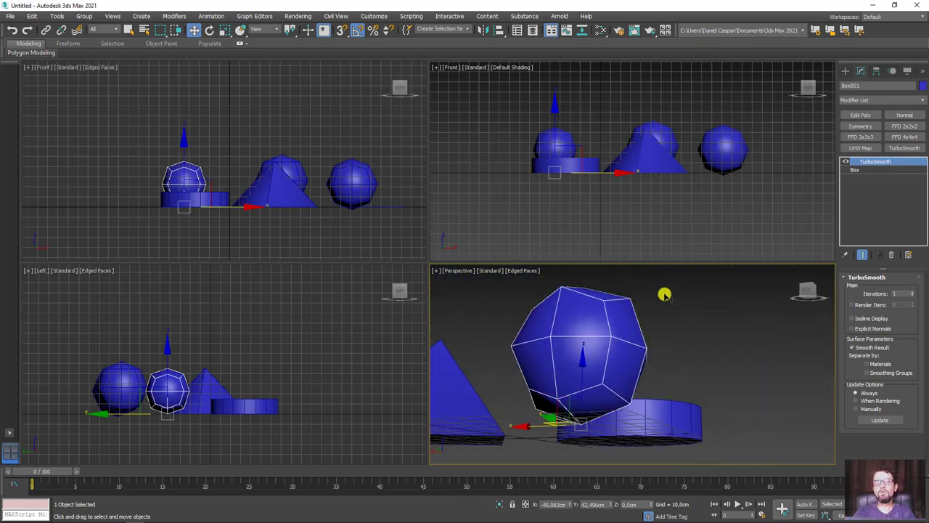
{"action": "middle_click_drag", "start_coordinate": [663, 295], "coordinate": [539, 387], "text": "alt"}
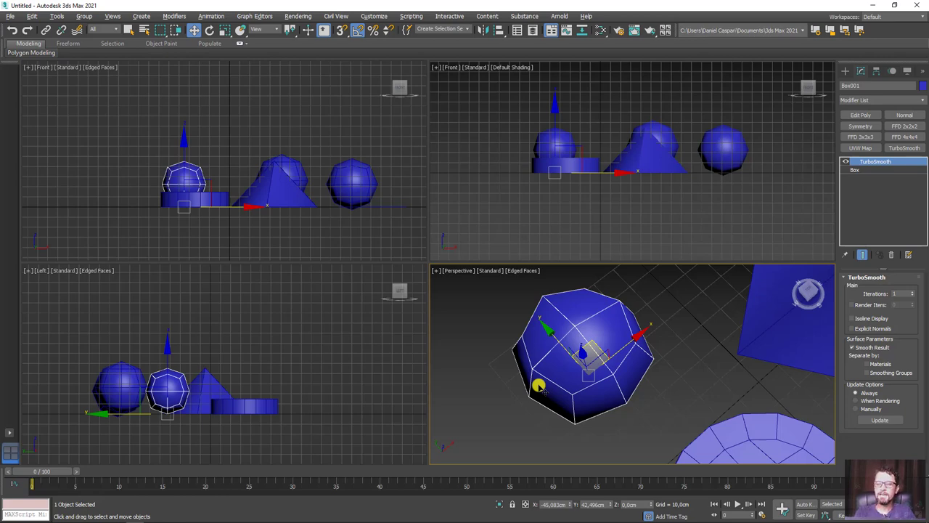
{"action": "scroll", "coordinate": [538, 385], "scroll_direction": "down", "scroll_amount": 5}
{"action": "scroll", "coordinate": [550, 328], "scroll_direction": "down", "scroll_amount": 3}
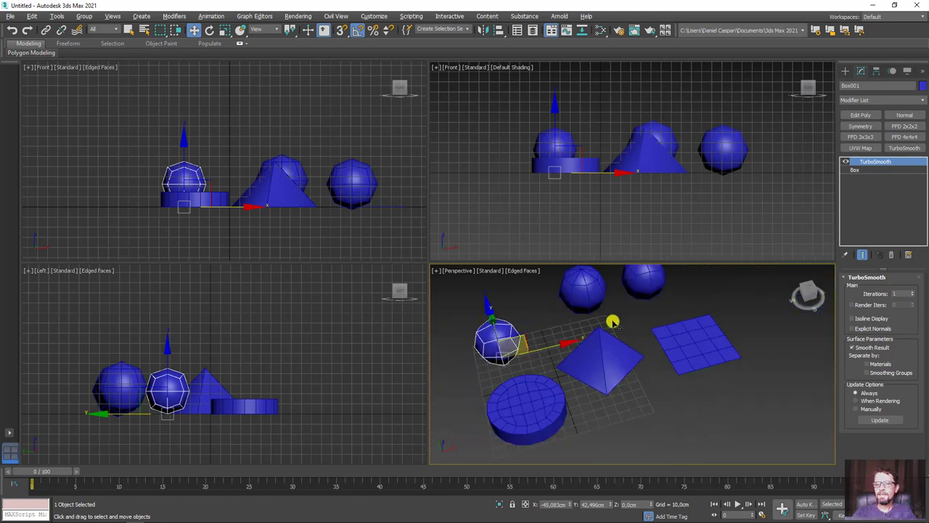
{"action": "left_click", "coordinate": [684, 351]}
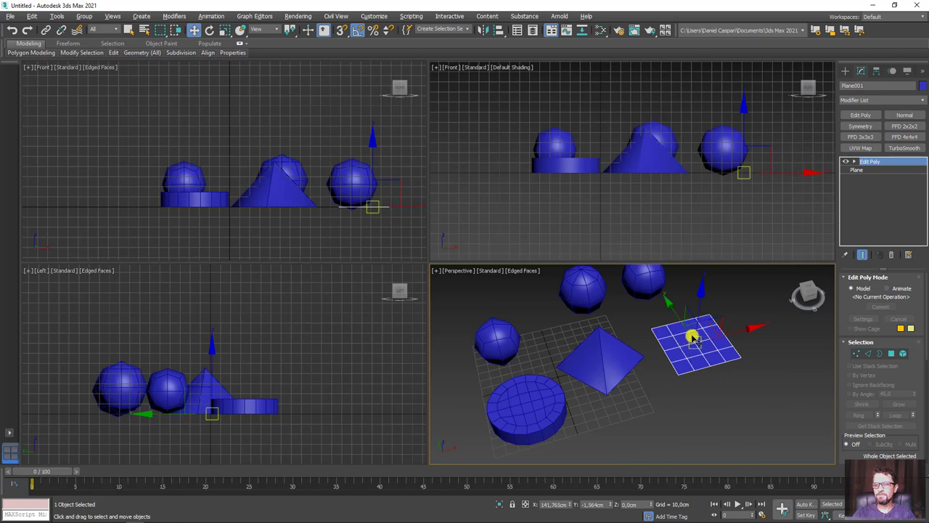
{"action": "mouse_move", "coordinate": [684, 351]}
{"action": "middle_mouse_down", "text": "alt"}
{"action": "mouse_move", "coordinate": [680, 332]}
{"action": "mouse_move", "coordinate": [638, 374]}
{"action": "middle_mouse_up", "text": "alt"}
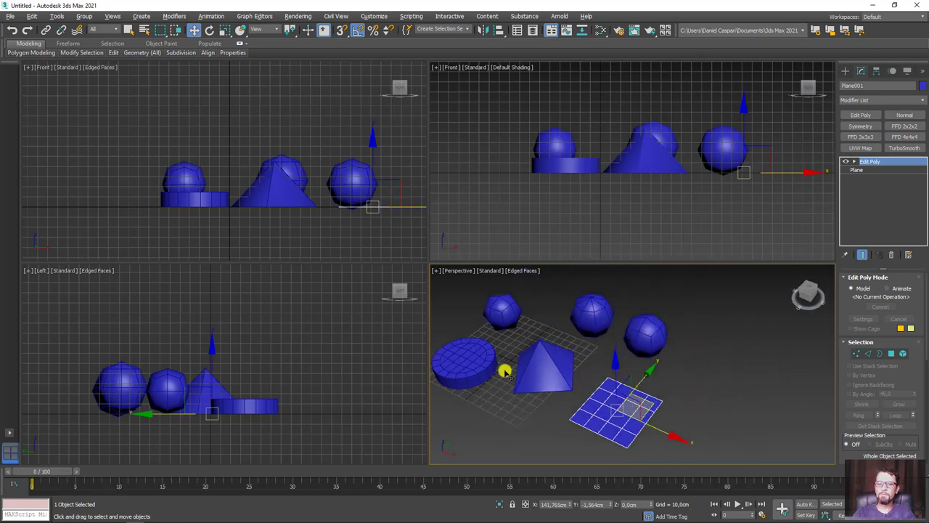
{"action": "scroll", "coordinate": [637, 332], "scroll_direction": "up", "scroll_amount": 3}
{"action": "scroll", "coordinate": [580, 335], "scroll_direction": "up", "scroll_amount": 2}
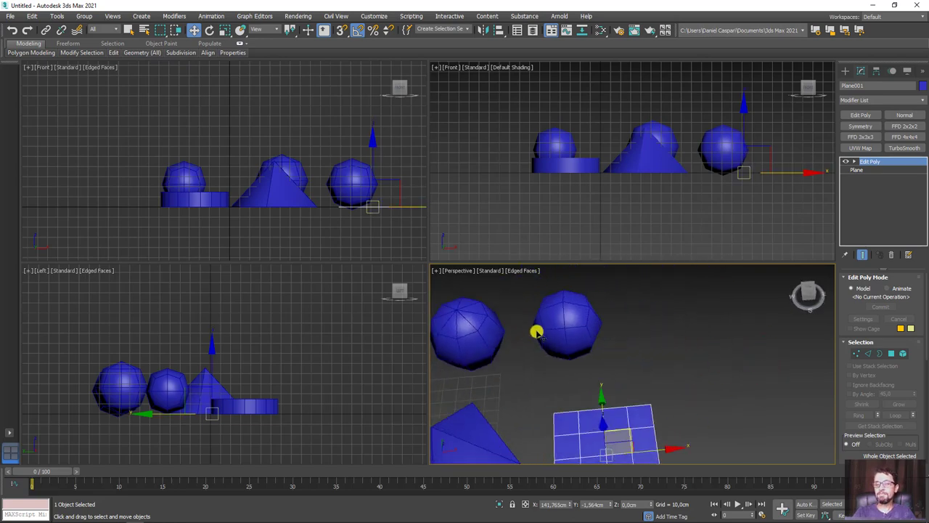
{"action": "middle_click_drag", "start_coordinate": [535, 328], "coordinate": [616, 337]}
{"action": "scroll", "coordinate": [556, 340], "scroll_direction": "up", "scroll_amount": 3}
{"action": "middle_click_drag", "start_coordinate": [556, 341], "coordinate": [580, 354]}
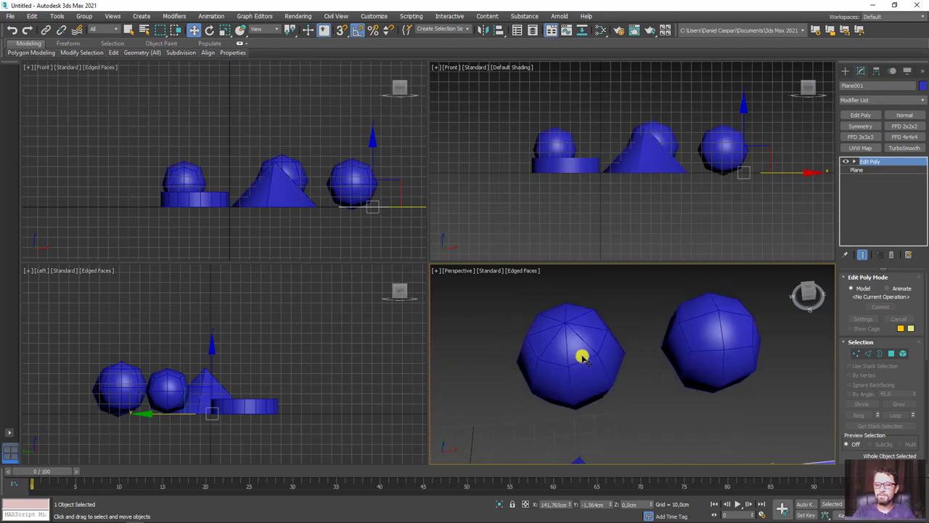
{"action": "left_click", "coordinate": [577, 351]}
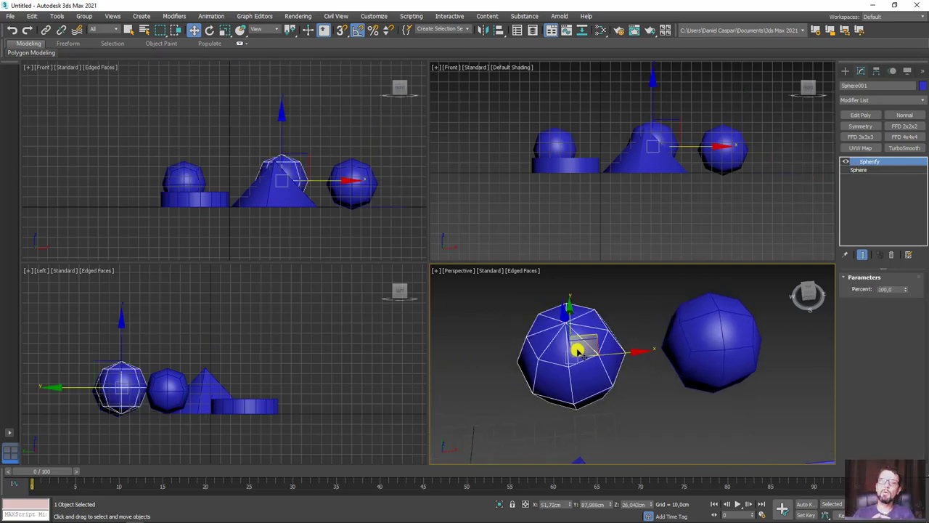
Select Sphere001 and add TurboSmooth with 3 iterations, orbiting to check its top pole.
{"action": "left_click", "coordinate": [736, 383]}
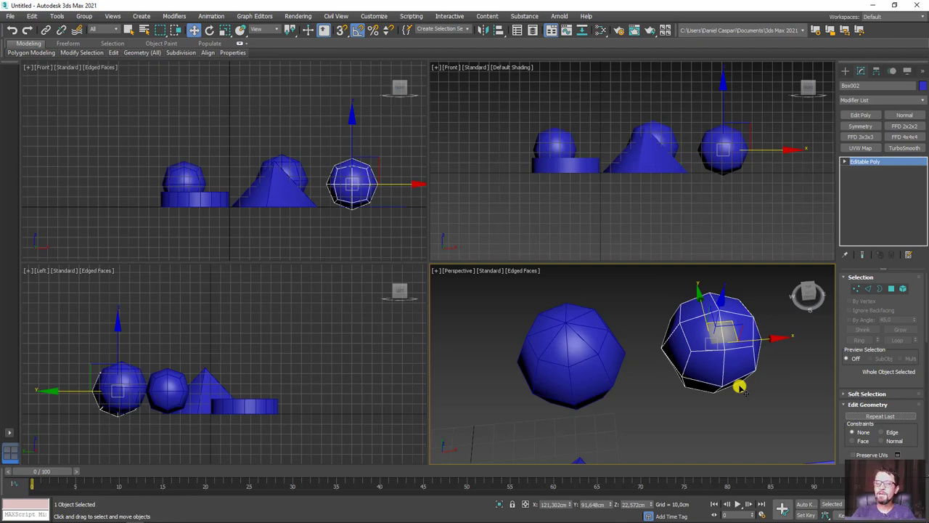
{"action": "left_click", "coordinate": [563, 390]}
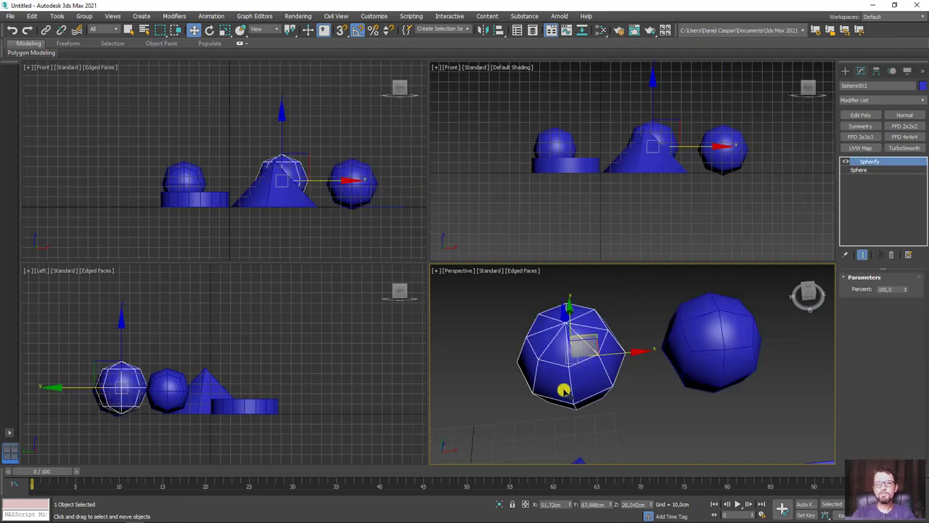
{"action": "left_click", "coordinate": [904, 147]}
{"action": "left_click", "coordinate": [912, 291]}
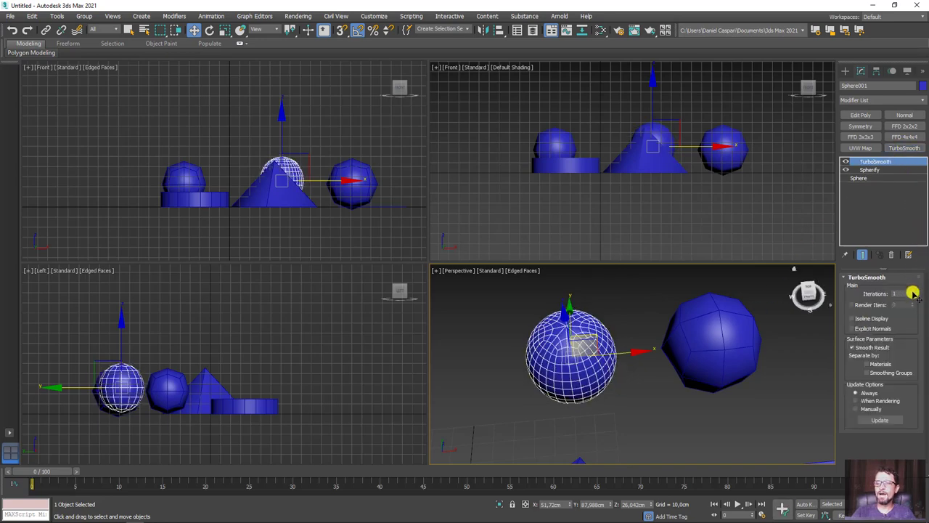
{"action": "left_click", "coordinate": [913, 291]}
{"action": "scroll", "coordinate": [612, 390], "scroll_direction": "up", "scroll_amount": 2}
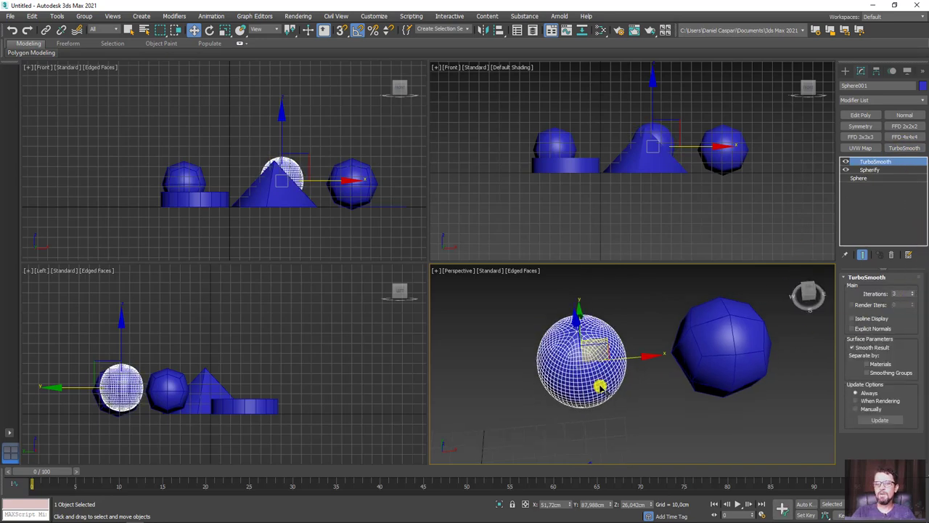
{"action": "scroll", "coordinate": [601, 383], "scroll_direction": "up", "scroll_amount": 3}
{"action": "middle_click_drag", "start_coordinate": [626, 374], "coordinate": [623, 396], "text": "alt"}
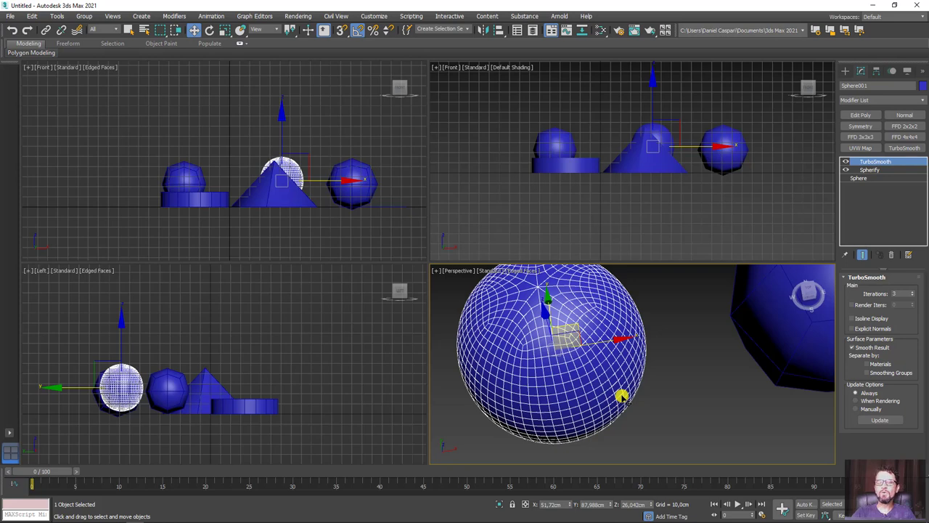
{"action": "scroll", "coordinate": [703, 367], "scroll_direction": "down", "scroll_amount": 5}
{"action": "scroll", "coordinate": [676, 361], "scroll_direction": "down", "scroll_amount": 1}
Give the box-based sphere Box002 a TurboSmooth modifier with 3 iterations.
{"action": "left_click_drag", "start_coordinate": [699, 284], "coordinate": [654, 379]}
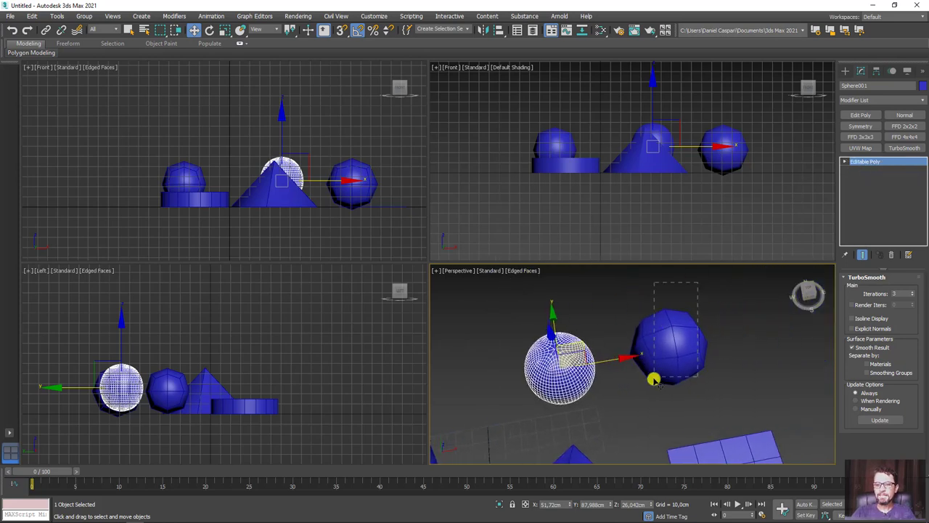
{"action": "left_click", "coordinate": [905, 147]}
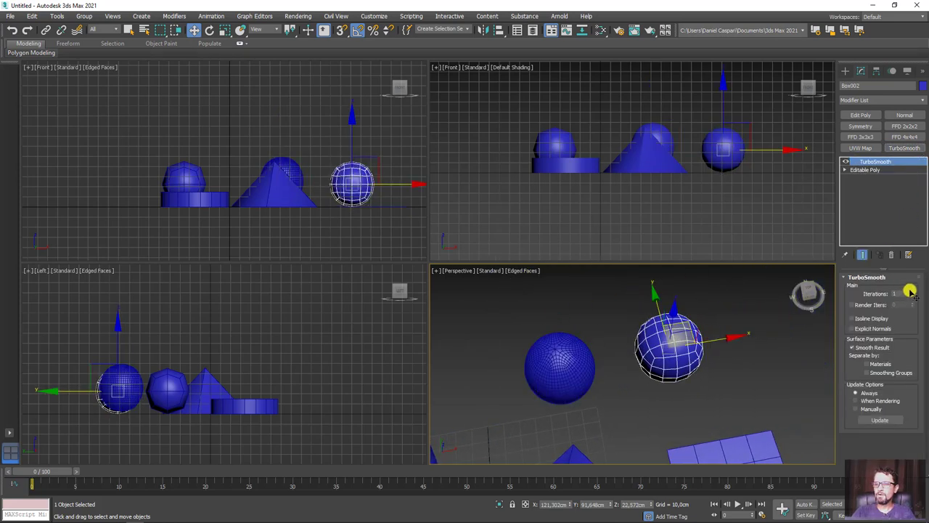
{"action": "left_click", "coordinate": [914, 291]}
Move the box-based sphere beside the spherified sphere and select both spheres.
{"action": "left_click", "coordinate": [597, 360], "text": "ctrl"}
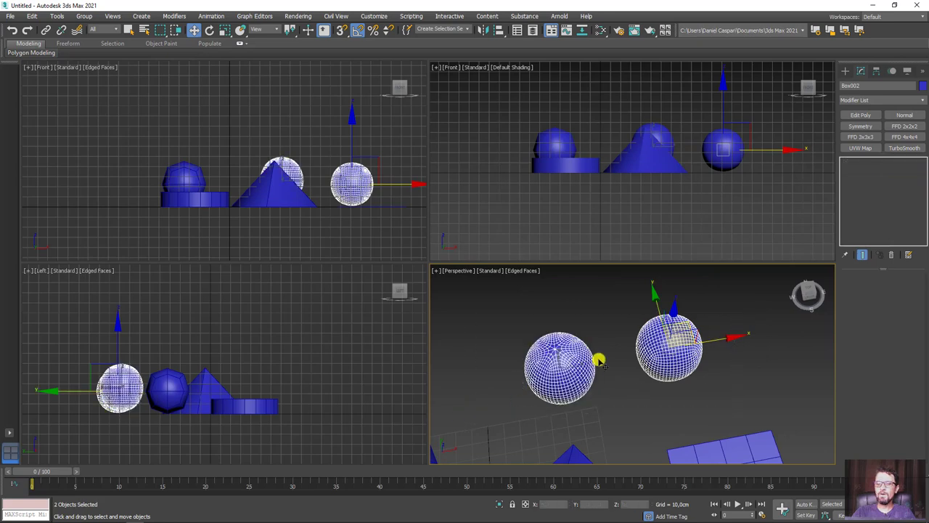
{"action": "left_click", "coordinate": [695, 347]}
{"action": "left_click_drag", "start_coordinate": [695, 347], "coordinate": [663, 393]}
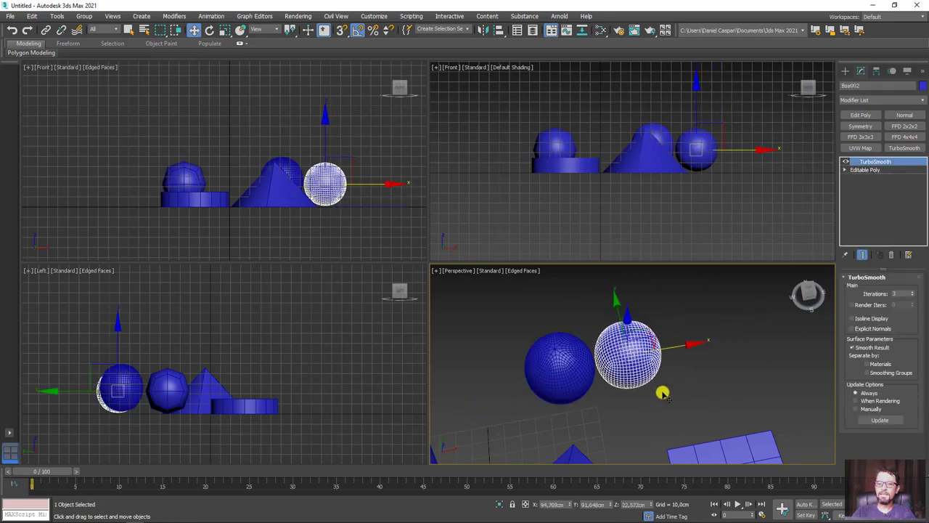
{"action": "left_click", "coordinate": [550, 339], "text": "ctrl"}
{"action": "scroll", "coordinate": [622, 351], "scroll_direction": "up", "scroll_amount": 2}
{"action": "scroll", "coordinate": [623, 350], "scroll_direction": "up", "scroll_amount": 2}
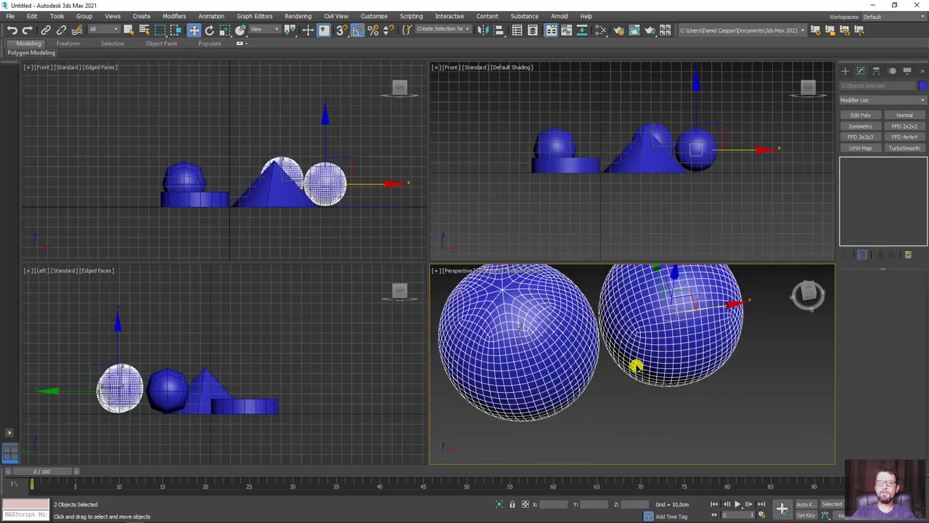
{"action": "middle_click_drag", "start_coordinate": [634, 367], "coordinate": [656, 421]}
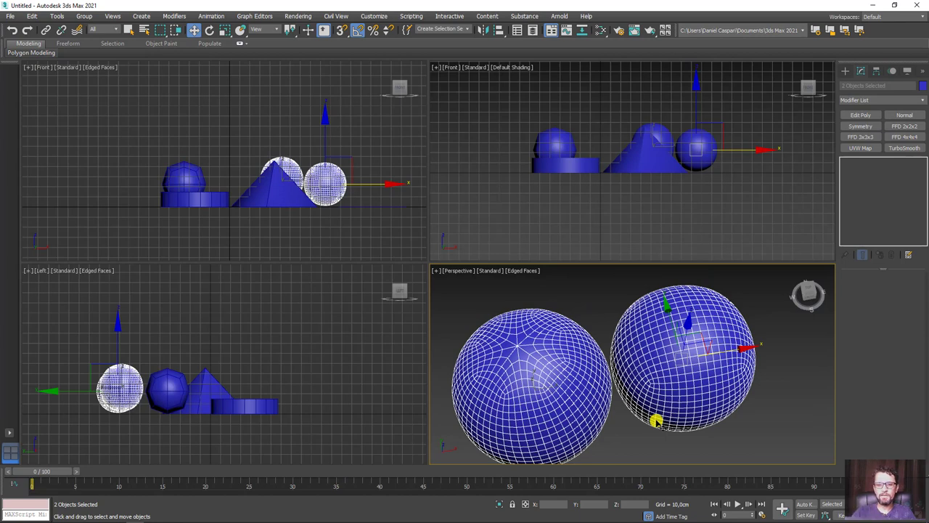
{"action": "mouse_move", "coordinate": [651, 384]}
{"action": "left_mouse_down"}
{"action": "mouse_move", "coordinate": [742, 370]}
{"action": "mouse_move", "coordinate": [748, 387]}
{"action": "left_mouse_up"}
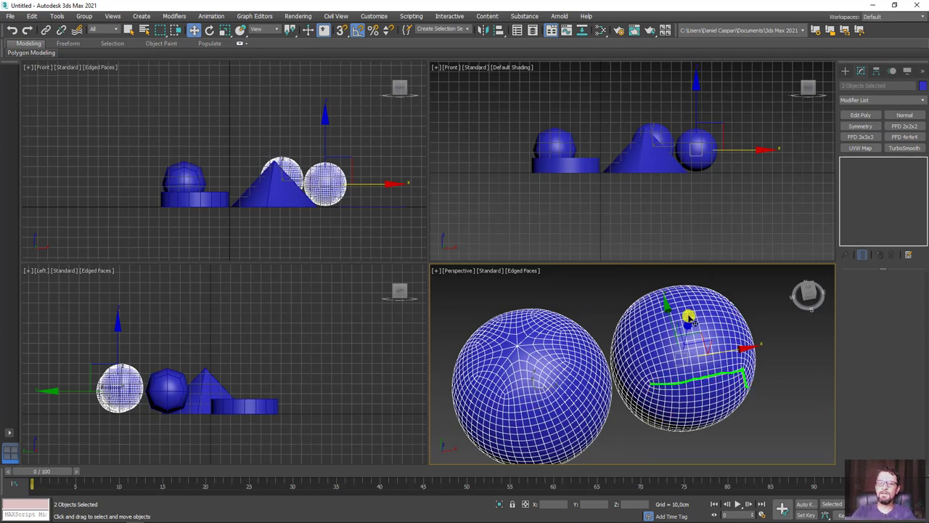
{"action": "mouse_move", "coordinate": [642, 340]}
{"action": "left_mouse_down"}
{"action": "mouse_move", "coordinate": [695, 326]}
{"action": "mouse_move", "coordinate": [758, 344]}
{"action": "left_mouse_up"}
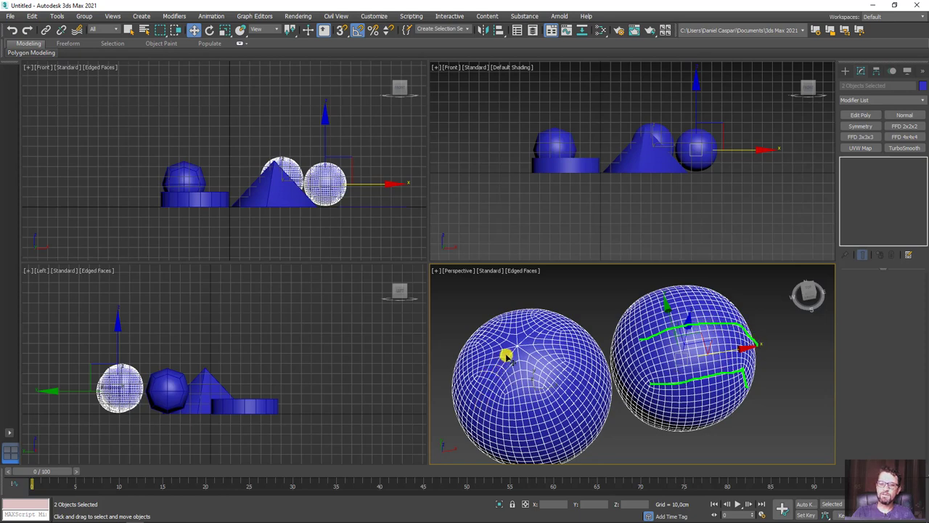
{"action": "left_click_drag", "start_coordinate": [514, 347], "coordinate": [481, 411]}
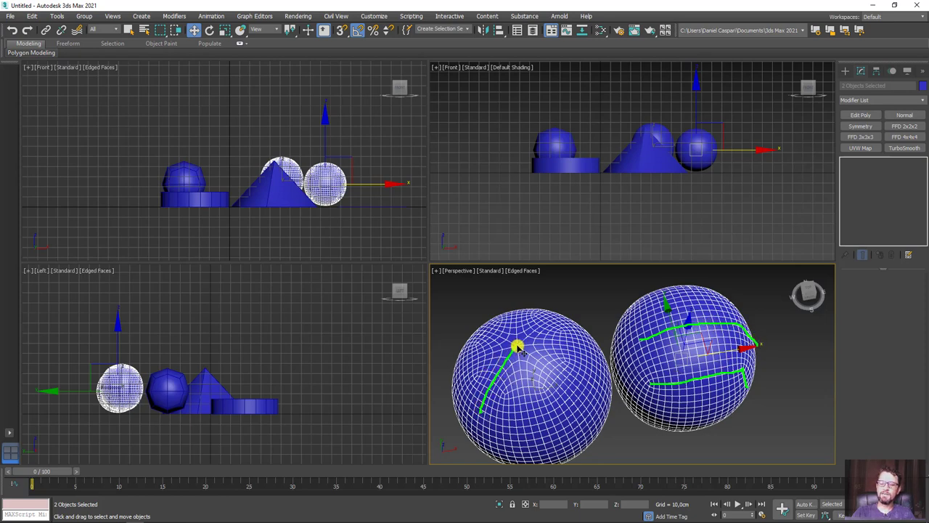
{"action": "left_click_drag", "start_coordinate": [517, 349], "coordinate": [549, 366]}
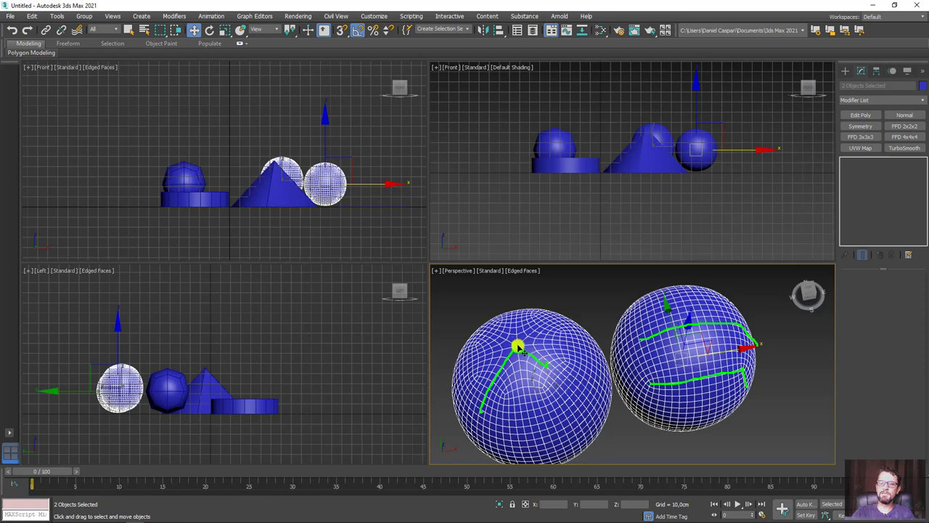
{"action": "key", "text": "Escape"}
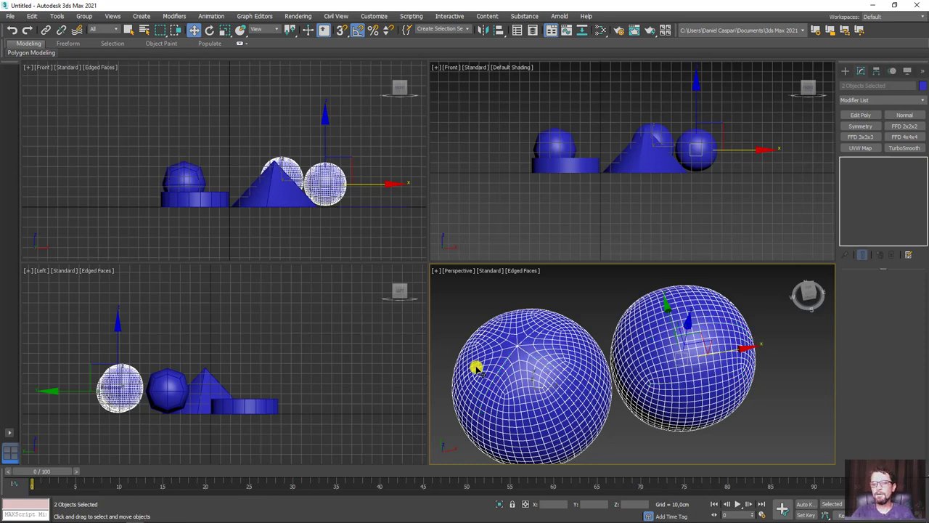
{"action": "scroll", "coordinate": [476, 369], "scroll_direction": "down", "scroll_amount": 5}
{"action": "middle_click_drag", "start_coordinate": [547, 465], "coordinate": [629, 338], "text": "alt"}
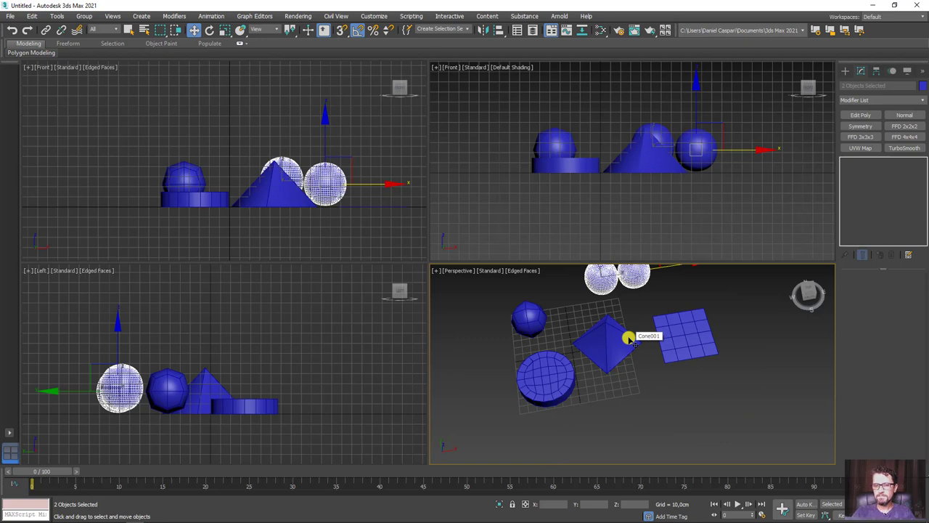
{"action": "key", "text": "z"}
{"action": "middle_click_drag", "start_coordinate": [651, 377], "coordinate": [623, 348], "text": "alt"}
{"action": "scroll", "coordinate": [623, 349], "scroll_direction": "down", "scroll_amount": 3}
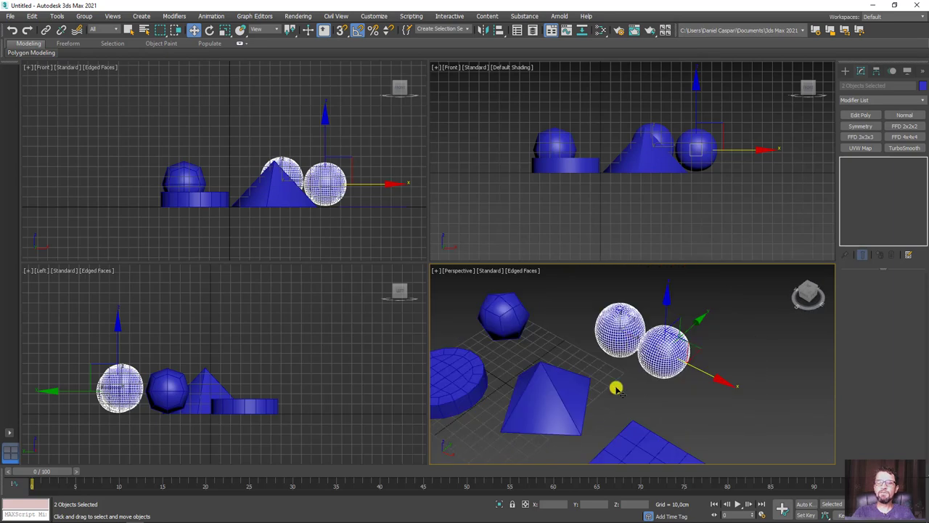
{"action": "scroll", "coordinate": [616, 389], "scroll_direction": "down", "scroll_amount": 3}
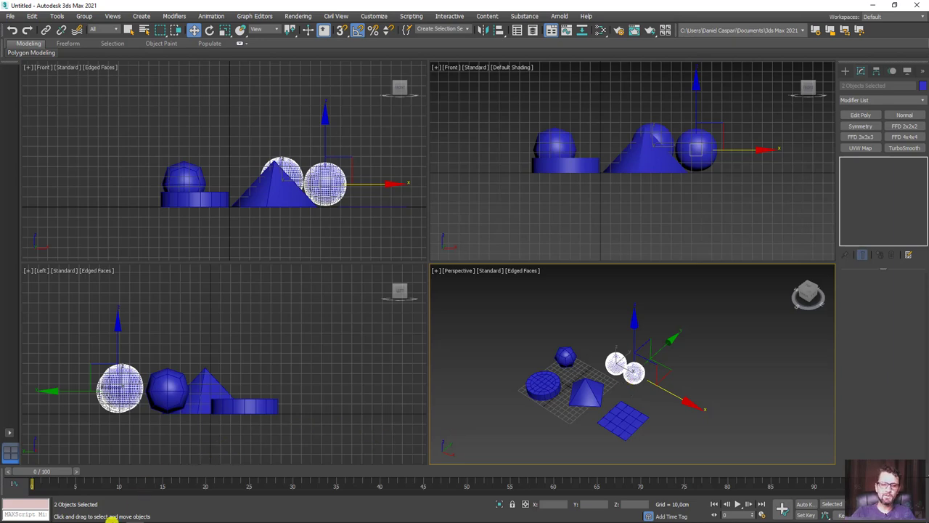
Search Google for OBJETOS in Firefox.
{"action": "left_click", "coordinate": [80, 515]}
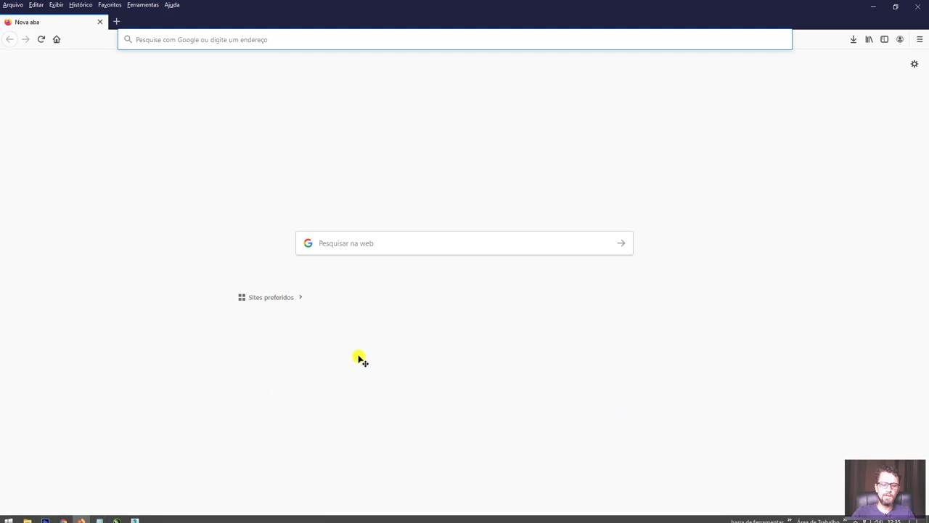
{"action": "left_click", "coordinate": [411, 252]}
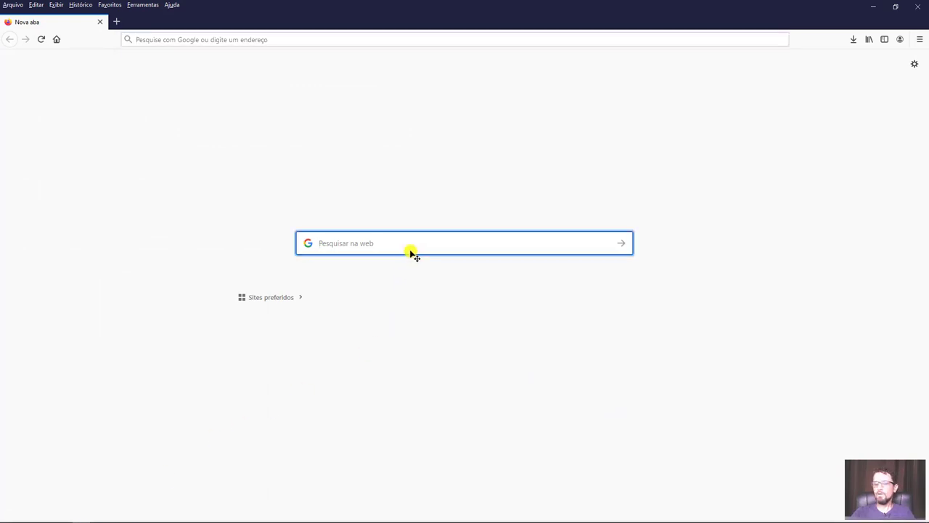
{"action": "type", "text": "OBJETOS"}
{"action": "key", "text": "Return"}
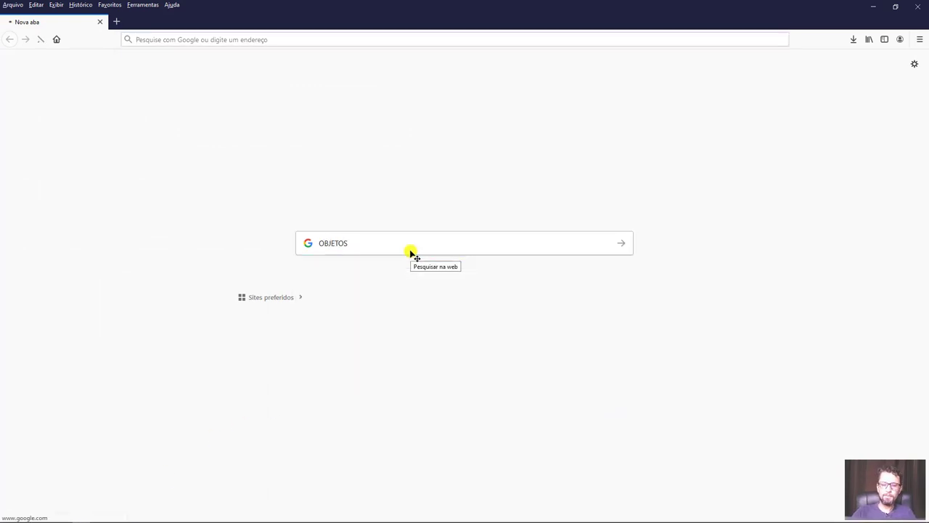
Scroll through the OBJETOS results and select the query word in the search box.
{"action": "scroll", "coordinate": [428, 266], "scroll_direction": "down", "scroll_amount": 4}
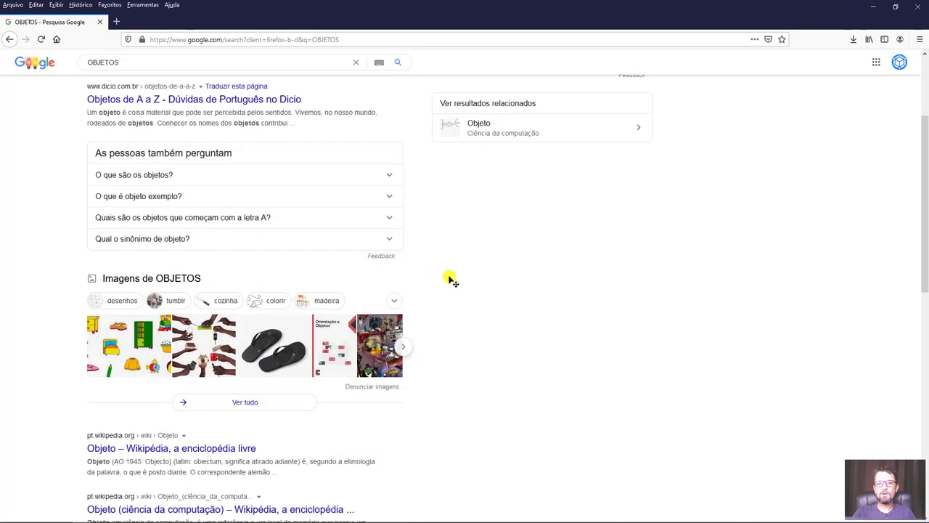
{"action": "scroll", "coordinate": [244, 346], "scroll_direction": "down", "scroll_amount": 1}
{"action": "scroll", "coordinate": [245, 345], "scroll_direction": "up", "scroll_amount": 5}
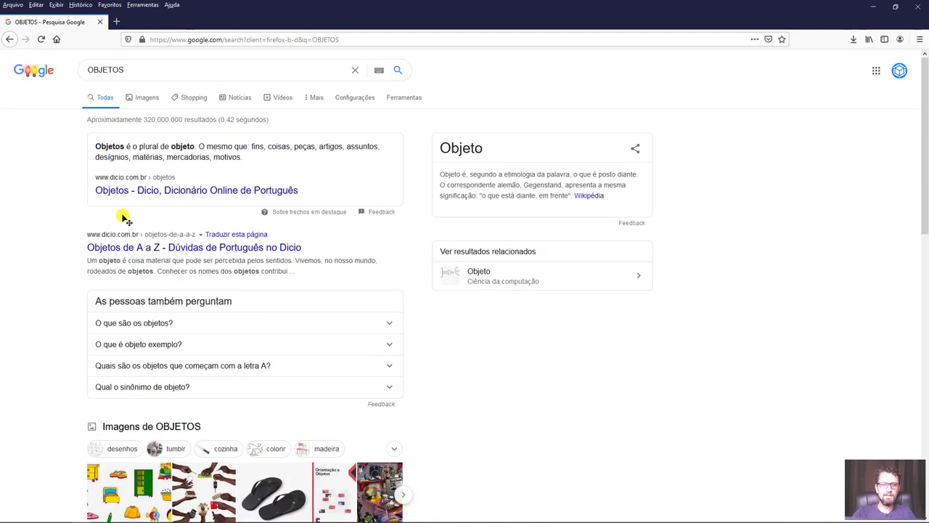
{"action": "double_click", "coordinate": [135, 69]}
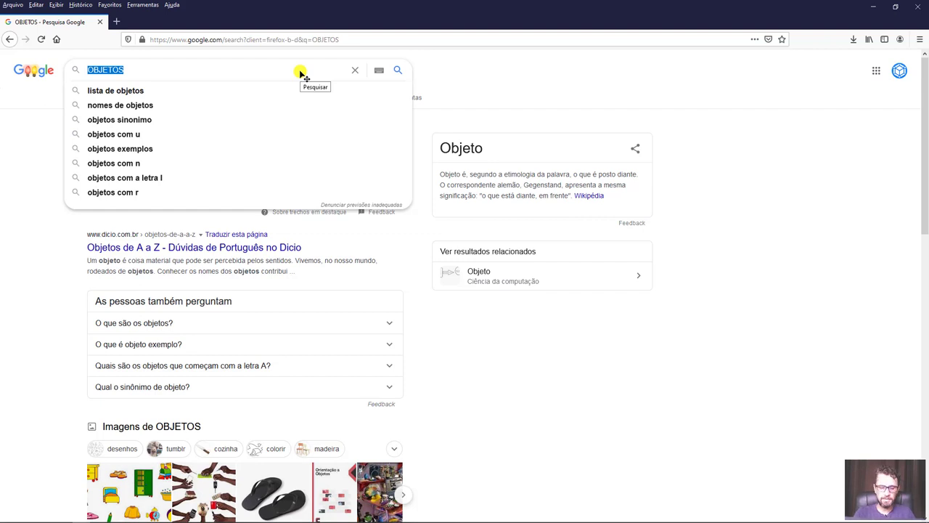
Search Google for 'filtro de café', correcting a typo.
{"action": "type", "text": "filtro d"}
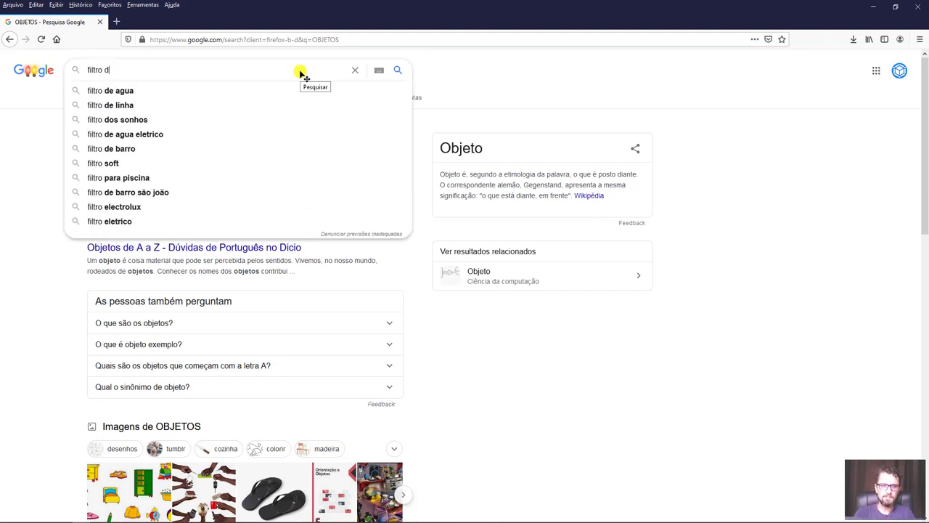
{"action": "type", "text": "e cf"}
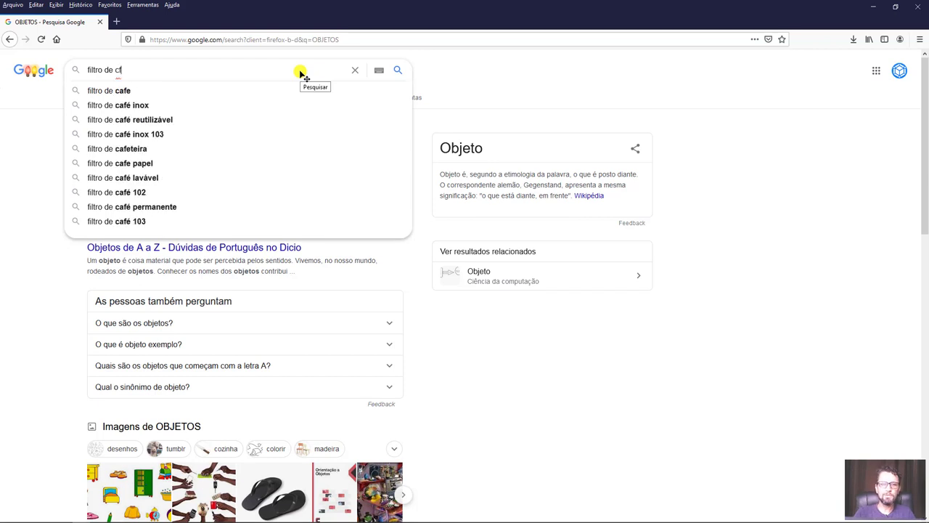
{"action": "key", "text": "BackSpace"}
{"action": "type", "text": "afé"}
{"action": "key", "text": "Return"}
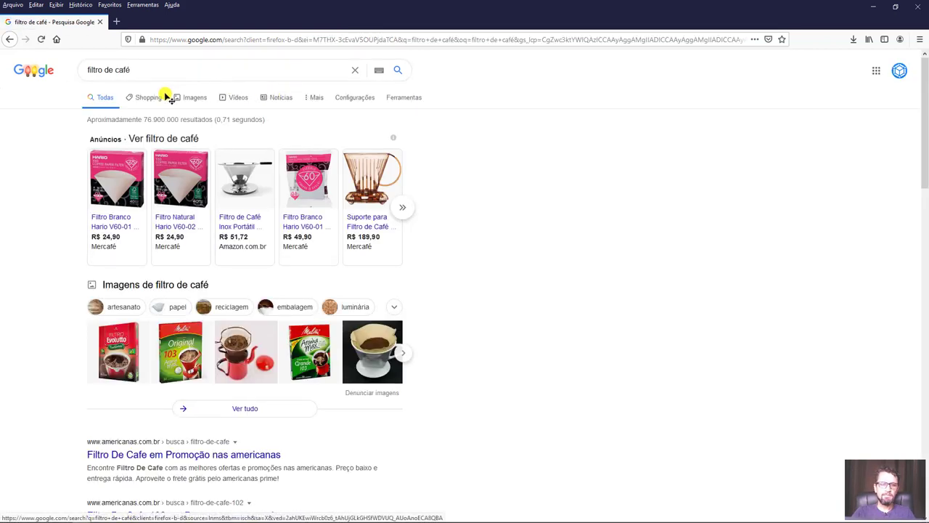
Show the image results and open the cloth coffee filter image in a new tab.
{"action": "left_click", "coordinate": [195, 97]}
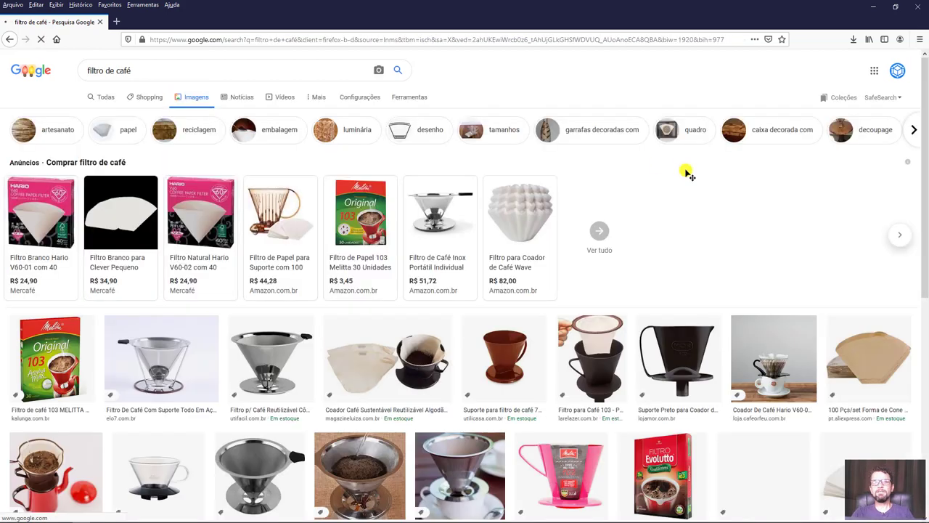
{"action": "scroll", "coordinate": [686, 173], "scroll_direction": "down", "scroll_amount": 1}
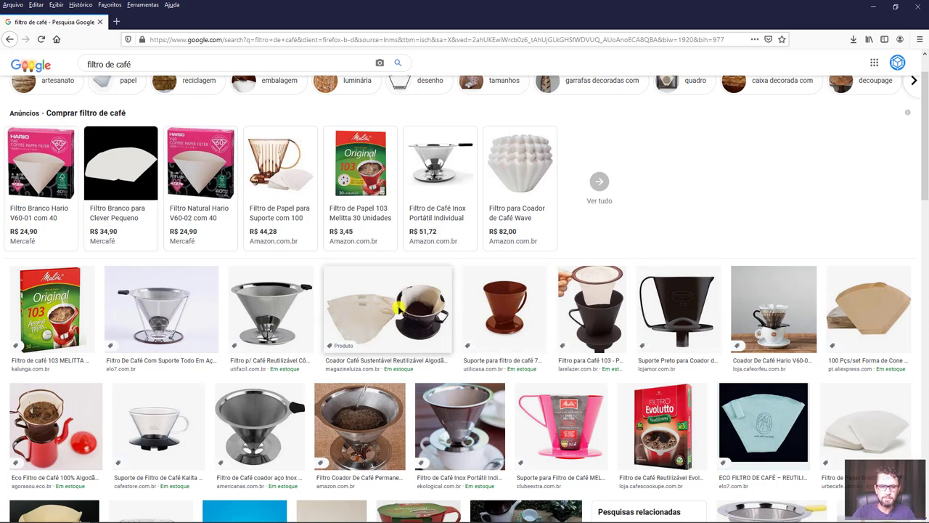
{"action": "middle_click", "coordinate": [395, 297]}
View the cloth filter image, trace the filter and dripper outlines, then erase them.
{"action": "left_click", "coordinate": [175, 21]}
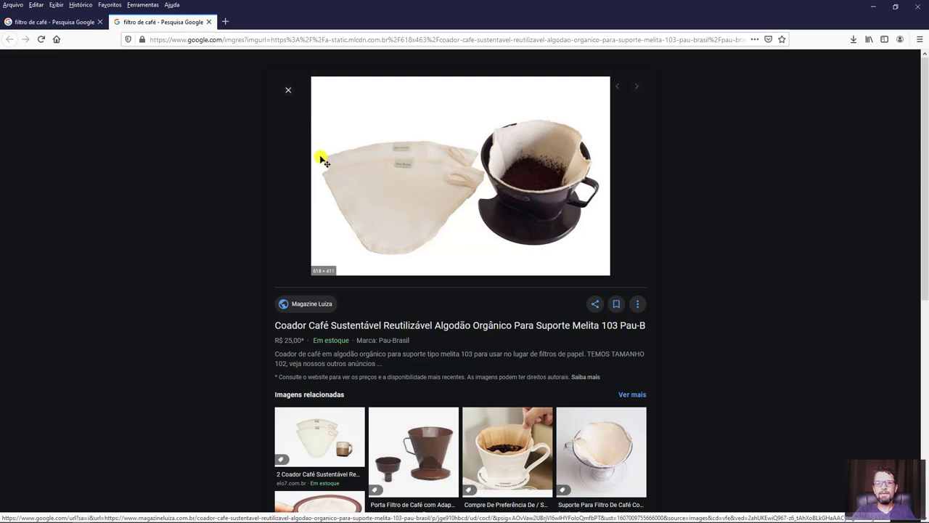
{"action": "mouse_move", "coordinate": [321, 158]}
{"action": "left_mouse_down"}
{"action": "mouse_move", "coordinate": [356, 254]}
{"action": "mouse_move", "coordinate": [417, 254]}
{"action": "mouse_move", "coordinate": [471, 175]}
{"action": "mouse_move", "coordinate": [326, 162]}
{"action": "left_mouse_up"}
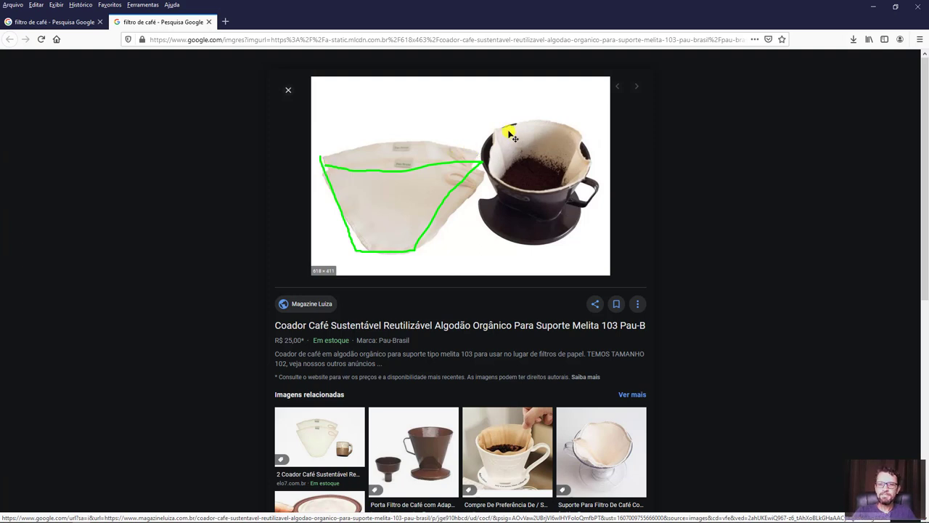
{"action": "mouse_move", "coordinate": [510, 134]}
{"action": "left_mouse_down"}
{"action": "mouse_move", "coordinate": [489, 150]}
{"action": "mouse_move", "coordinate": [502, 181]}
{"action": "mouse_move", "coordinate": [559, 191]}
{"action": "mouse_move", "coordinate": [581, 149]}
{"action": "mouse_move", "coordinate": [497, 137]}
{"action": "left_mouse_up"}
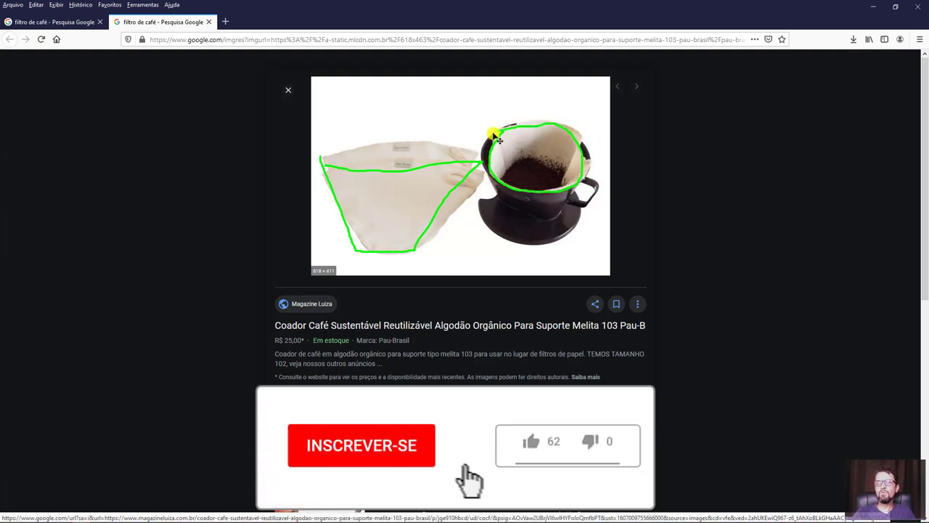
{"action": "mouse_move", "coordinate": [491, 154]}
{"action": "left_mouse_down"}
{"action": "mouse_move", "coordinate": [520, 215]}
{"action": "mouse_move", "coordinate": [583, 183]}
{"action": "left_mouse_up"}
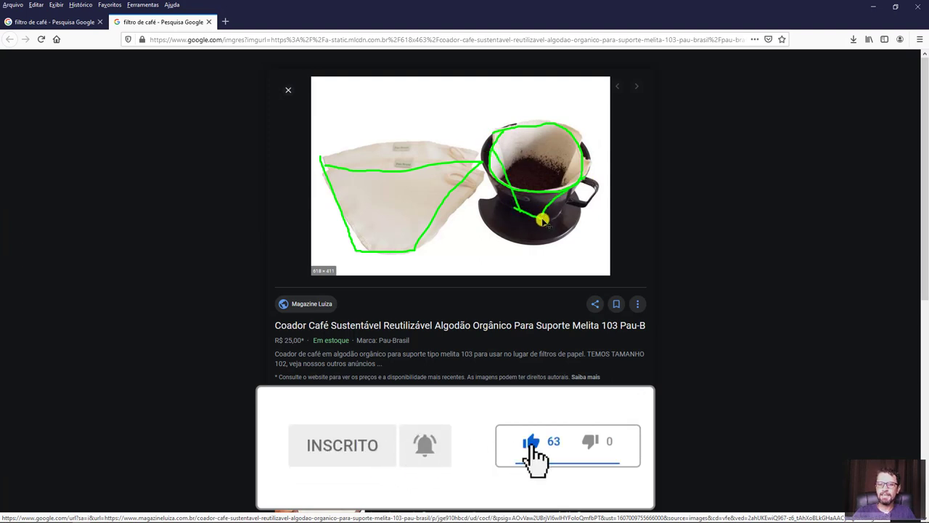
{"action": "left_click_drag", "start_coordinate": [543, 218], "coordinate": [513, 207]}
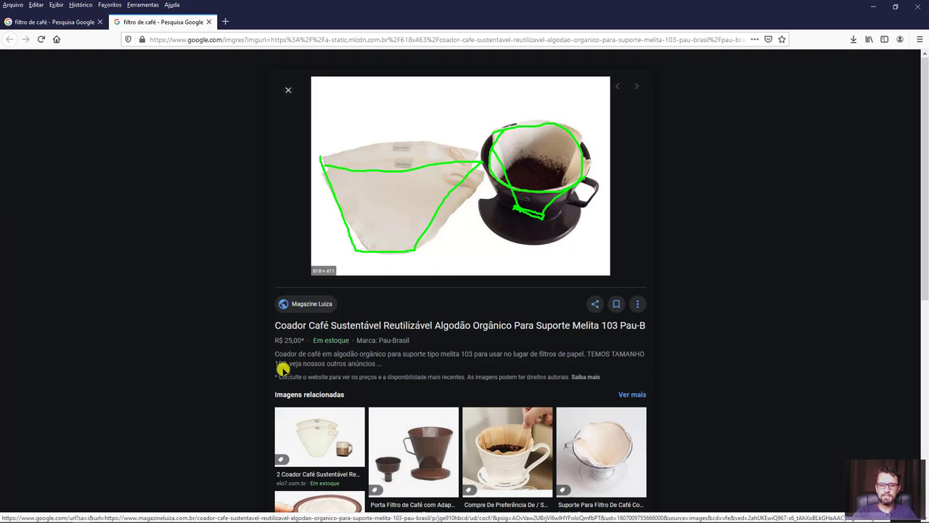
{"action": "key", "text": "Escape"}
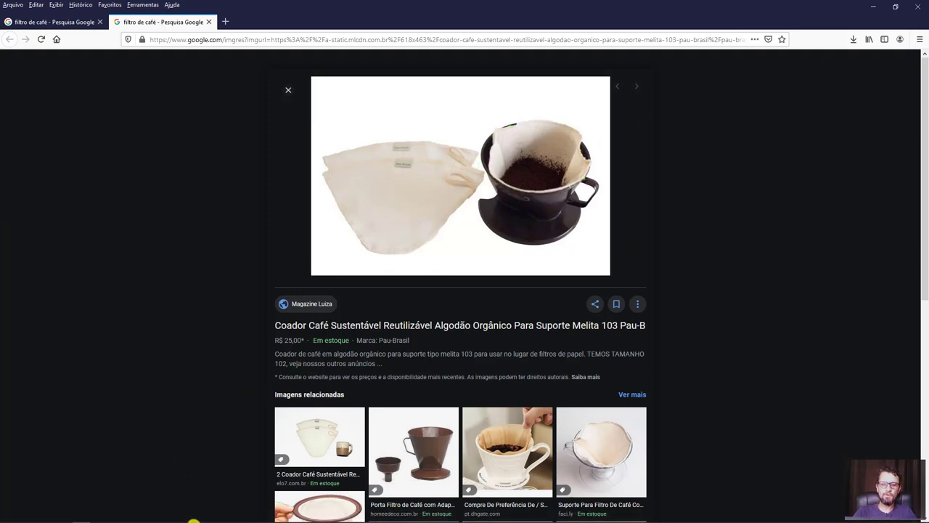
Create an 18-sided cylinder, radius about 53.6 cm and height 96.3 cm, and maximise Perspective.
{"action": "left_click", "coordinate": [135, 515]}
{"action": "middle_click_drag", "start_coordinate": [689, 336], "coordinate": [649, 290]}
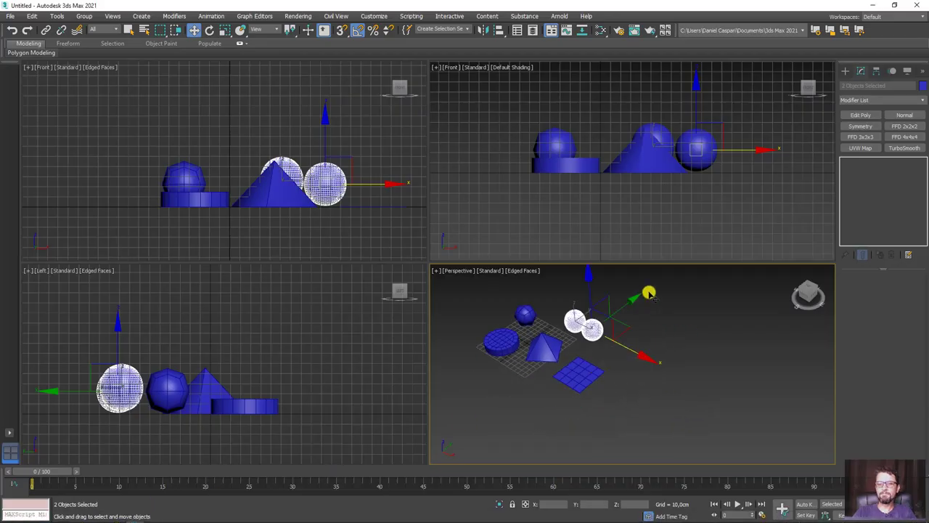
{"action": "left_click", "coordinate": [847, 70]}
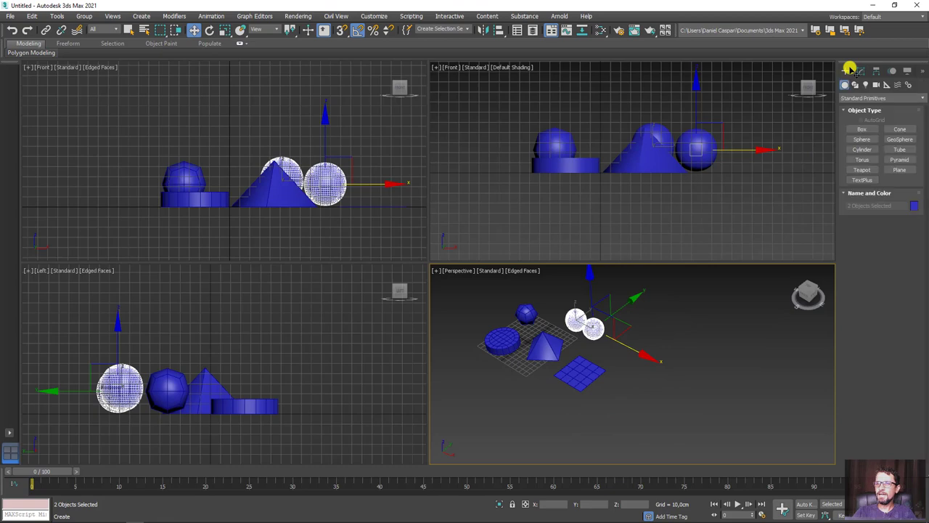
{"action": "left_click", "coordinate": [865, 148]}
{"action": "left_click_drag", "start_coordinate": [676, 383], "coordinate": [699, 399]}
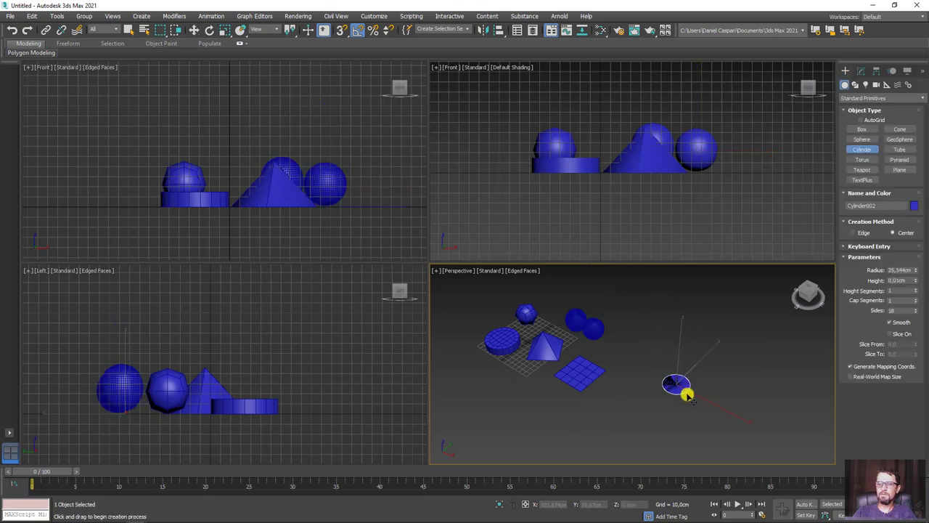
{"action": "middle_click_drag", "start_coordinate": [695, 354], "coordinate": [690, 343], "text": "alt"}
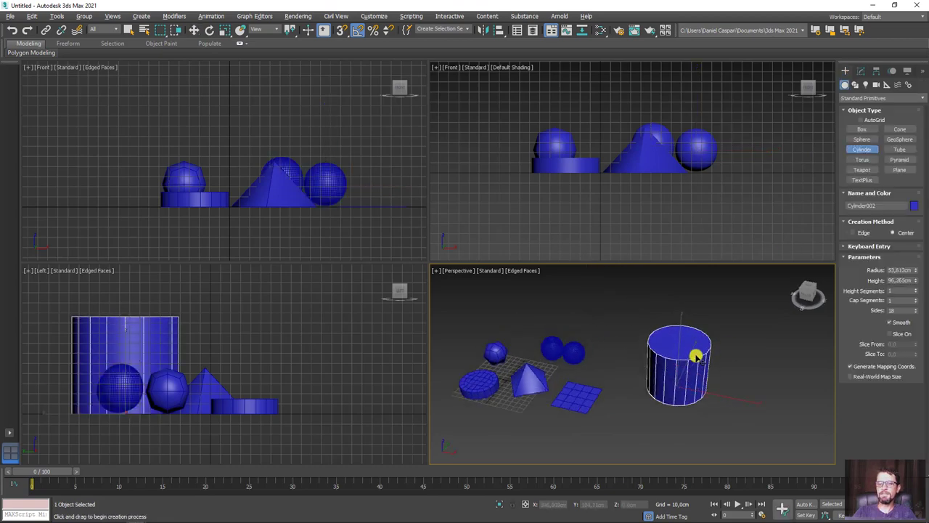
{"action": "key", "text": "alt+w"}
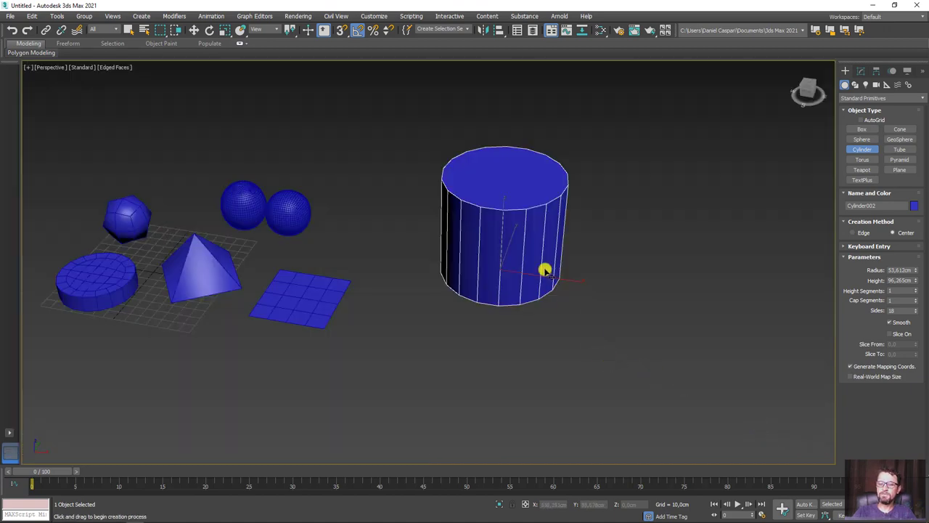
{"action": "middle_click_drag", "start_coordinate": [548, 268], "coordinate": [533, 228], "text": "alt"}
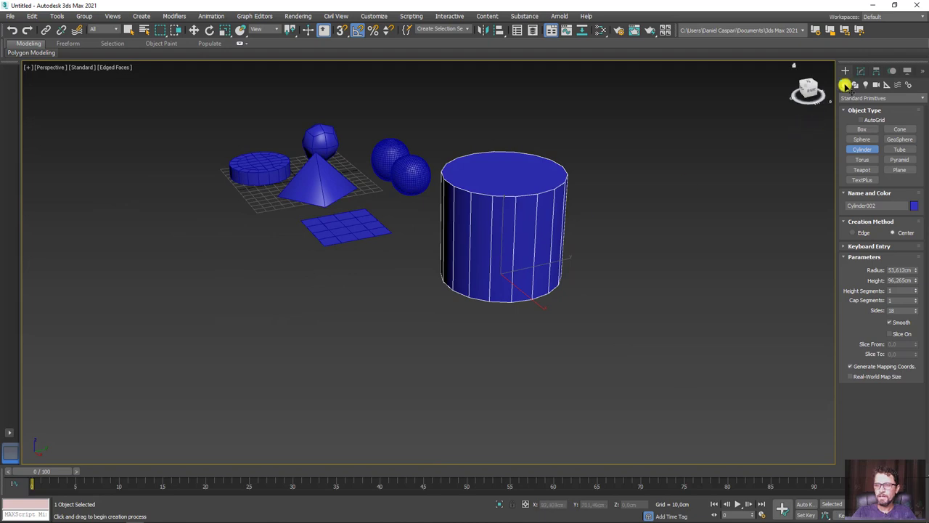
{"action": "left_click", "coordinate": [861, 70]}
Add Edit Poly and select the cylinder's bottom ring of vertices for scaling.
{"action": "left_click", "coordinate": [860, 114]}
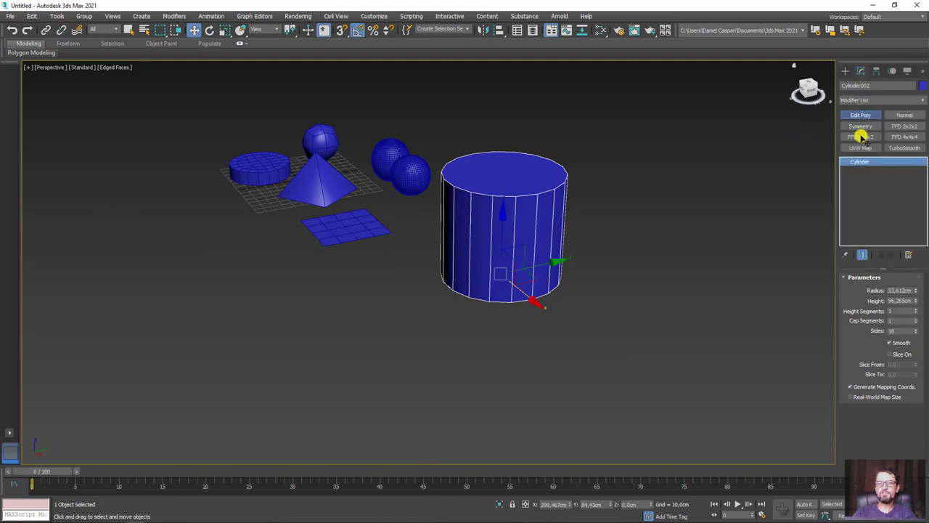
{"action": "left_click", "coordinate": [857, 161]}
{"action": "left_click", "coordinate": [869, 168]}
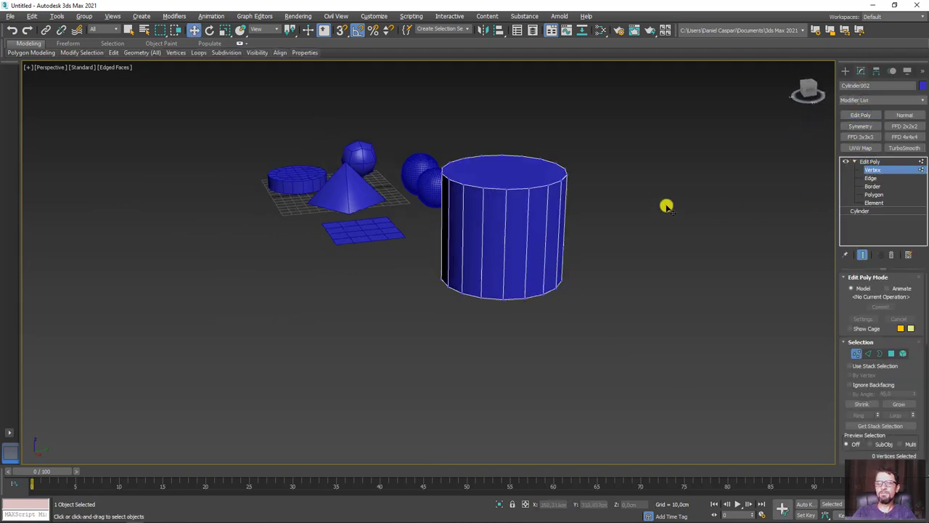
{"action": "left_click_drag", "start_coordinate": [666, 207], "coordinate": [407, 319]}
{"action": "key", "text": "e"}
{"action": "key", "text": "r"}
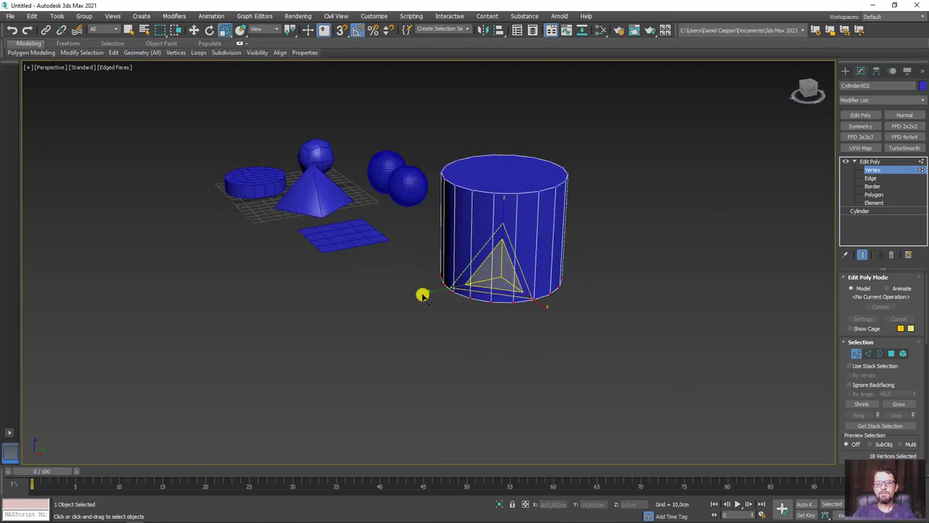
{"action": "mouse_move", "coordinate": [430, 289]}
{"action": "left_mouse_down"}
{"action": "mouse_move", "coordinate": [525, 284]}
{"action": "mouse_move", "coordinate": [541, 292]}
{"action": "left_mouse_up"}
{"action": "key", "text": "ctrl+z"}
Scale the bottom vertex ring inward to taper the cylinder into a cone.
{"action": "middle_click_drag", "start_coordinate": [542, 292], "coordinate": [591, 283], "text": "alt"}
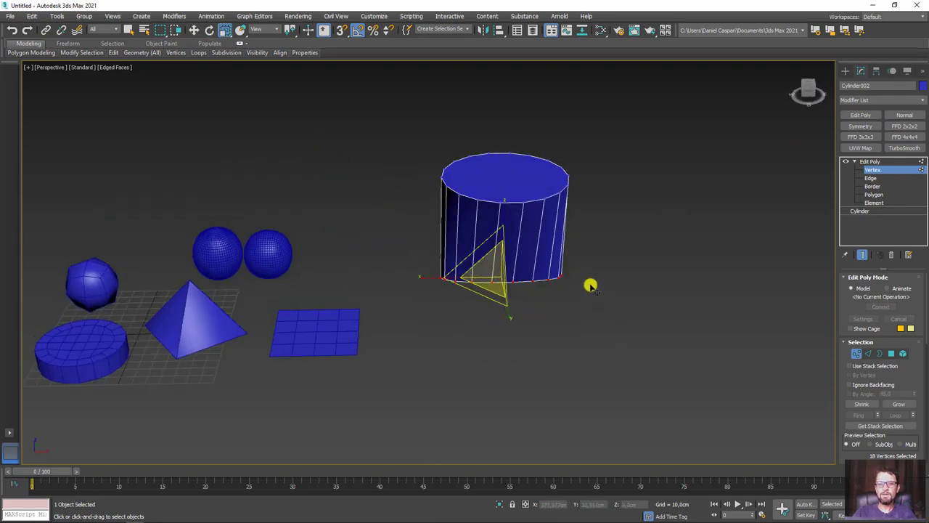
{"action": "key", "text": "w"}
{"action": "key", "text": "r"}
{"action": "left_click_drag", "start_coordinate": [509, 280], "coordinate": [483, 280]}
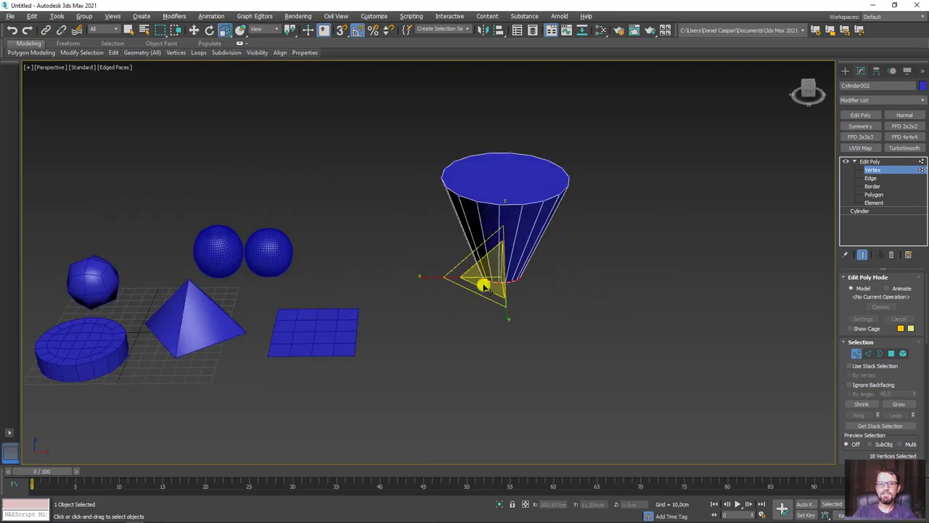
{"action": "mouse_move", "coordinate": [484, 281]}
{"action": "middle_mouse_down", "text": "alt"}
{"action": "mouse_move", "coordinate": [502, 236]}
{"action": "mouse_move", "coordinate": [479, 238]}
{"action": "mouse_move", "coordinate": [469, 220]}
{"action": "mouse_move", "coordinate": [432, 198]}
{"action": "middle_mouse_up", "text": "alt"}
{"action": "scroll", "coordinate": [502, 231], "scroll_direction": "up", "scroll_amount": 5}
Adjust the cone tip's vertices, undoing a cap flattening, and orbit to inspect the cone.
{"action": "left_click_drag", "start_coordinate": [305, 136], "coordinate": [420, 348], "text": "alt"}
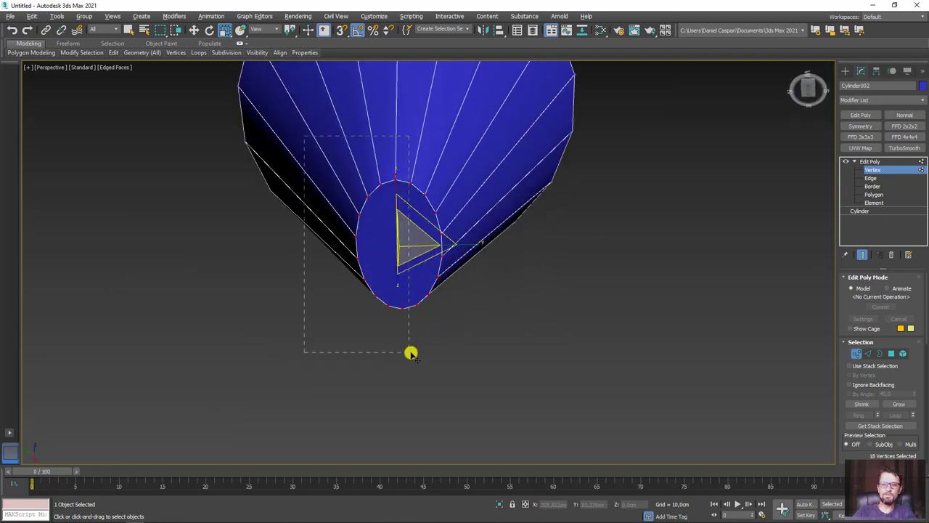
{"action": "left_click_drag", "start_coordinate": [500, 251], "coordinate": [511, 242]}
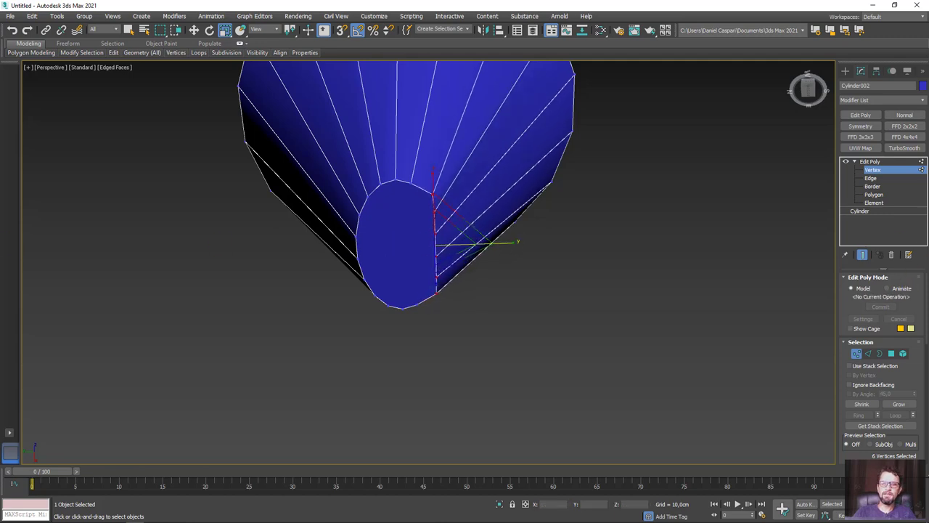
{"action": "middle_click_drag", "start_coordinate": [728, 247], "coordinate": [344, 234], "text": "alt"}
{"action": "key", "text": "ctrl+z"}
{"action": "key", "text": "ctrl+z"}
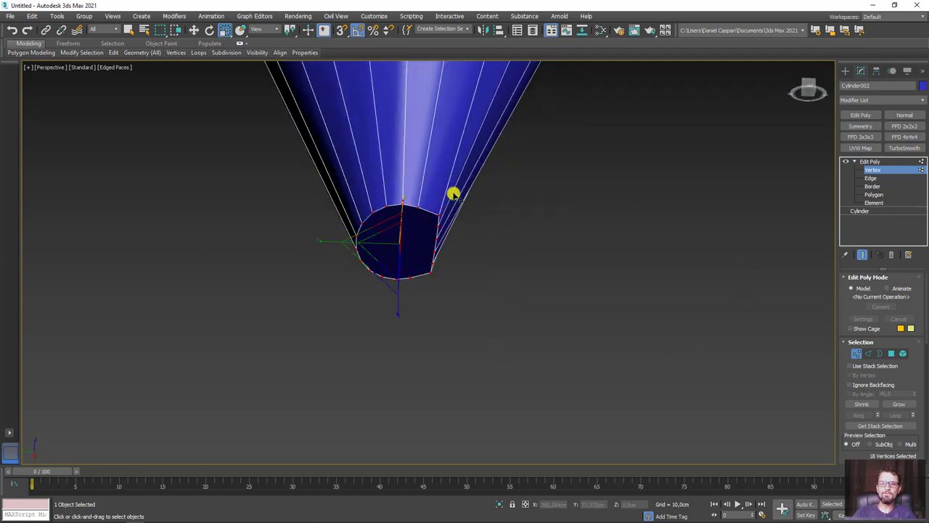
{"action": "mouse_move", "coordinate": [469, 176]}
{"action": "left_mouse_down"}
{"action": "mouse_move", "coordinate": [398, 303]}
{"action": "mouse_move", "coordinate": [387, 276]}
{"action": "left_mouse_up"}
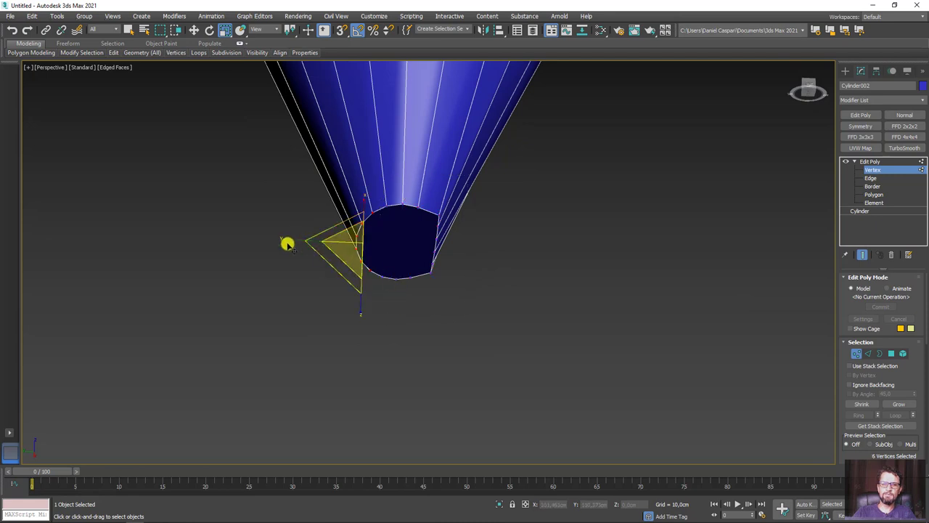
{"action": "left_click_drag", "start_coordinate": [288, 244], "coordinate": [353, 242]}
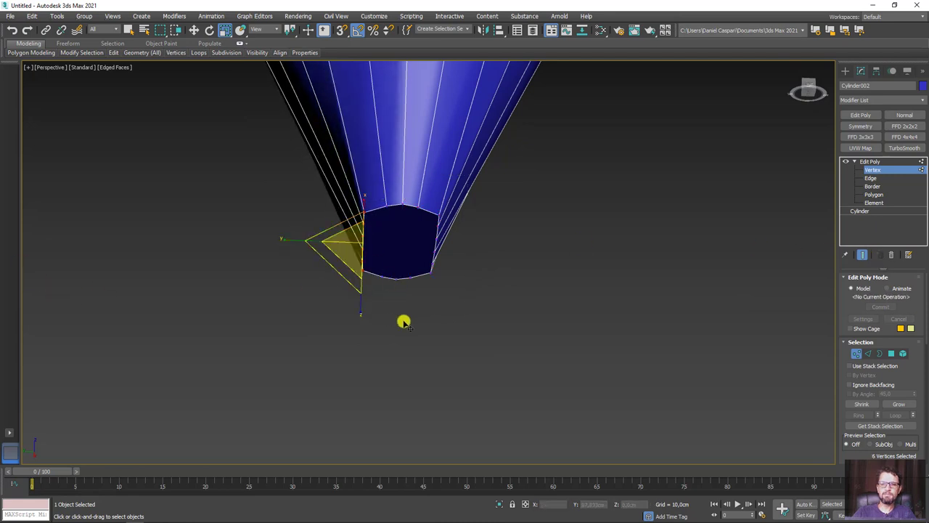
{"action": "middle_click_drag", "start_coordinate": [404, 322], "coordinate": [400, 318], "text": "alt"}
{"action": "left_click_drag", "start_coordinate": [228, 185], "coordinate": [229, 185]}
{"action": "mouse_move", "coordinate": [317, 241]}
{"action": "middle_mouse_down", "text": "alt"}
{"action": "mouse_move", "coordinate": [480, 244]}
{"action": "mouse_move", "coordinate": [587, 271]}
{"action": "mouse_move", "coordinate": [563, 277]}
{"action": "middle_mouse_up", "text": "alt"}
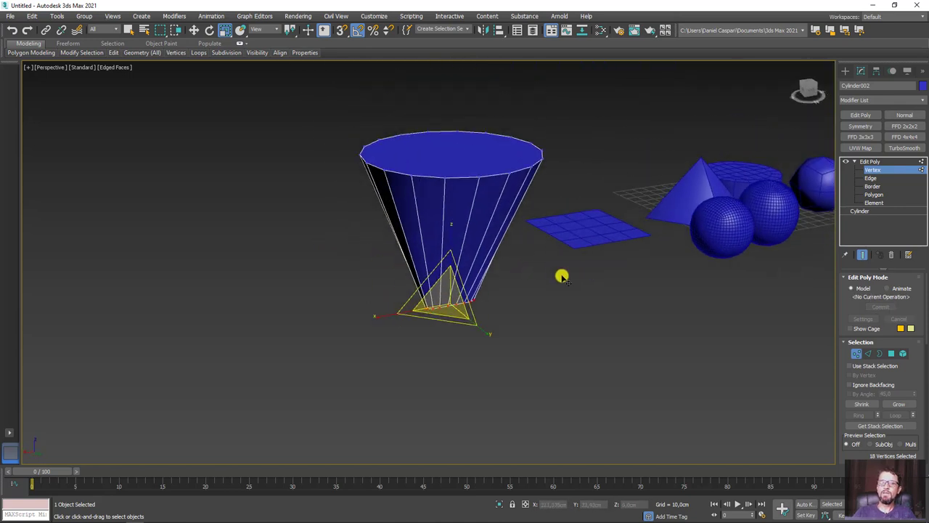
{"action": "mouse_move", "coordinate": [545, 256]}
{"action": "middle_mouse_down", "text": "alt"}
{"action": "mouse_move", "coordinate": [500, 278]}
{"action": "mouse_move", "coordinate": [482, 272]}
{"action": "middle_mouse_up", "text": "alt"}
Undo the taper and delete the cylinder's top and bottom caps in a new Edit Poly.
{"action": "left_click", "coordinate": [875, 161]}
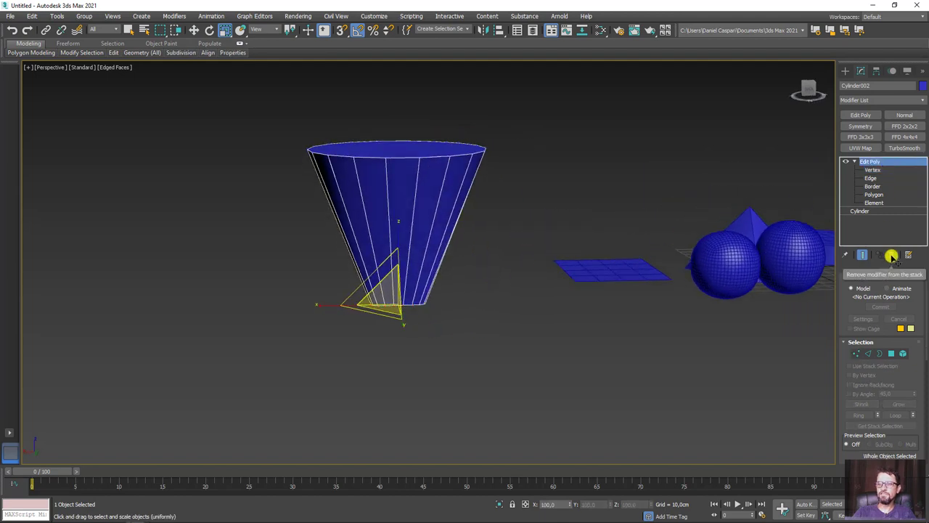
{"action": "key", "text": "ctrl+z"}
{"action": "mouse_move", "coordinate": [519, 221]}
{"action": "middle_mouse_down", "text": "alt"}
{"action": "mouse_move", "coordinate": [465, 207]}
{"action": "mouse_move", "coordinate": [470, 242]}
{"action": "middle_mouse_up", "text": "alt"}
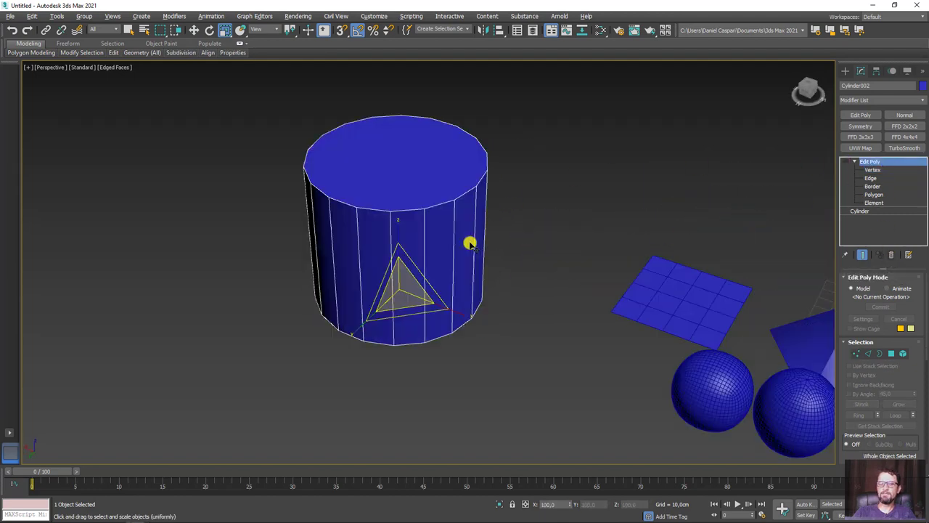
{"action": "left_click", "coordinate": [861, 114]}
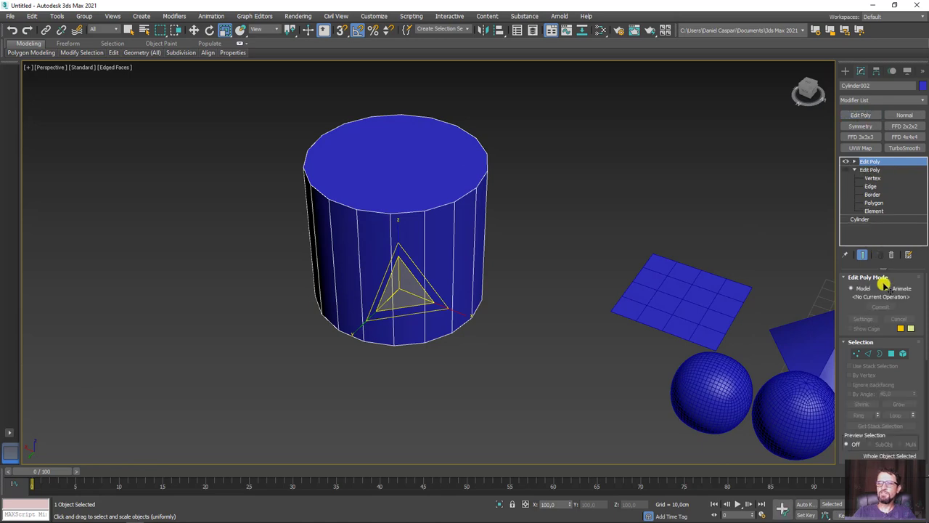
{"action": "left_click", "coordinate": [892, 353]}
{"action": "left_click", "coordinate": [401, 181]}
{"action": "key", "text": "Delete"}
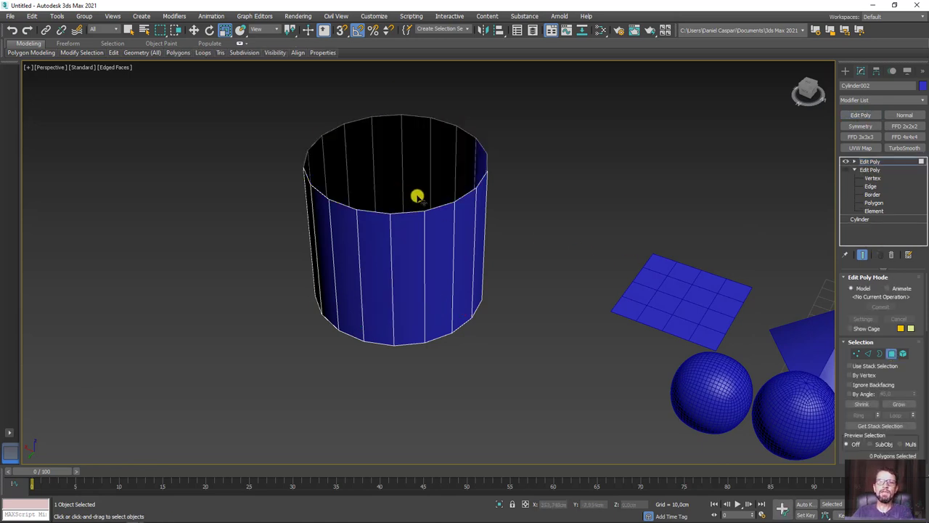
{"action": "mouse_move", "coordinate": [415, 193]}
{"action": "middle_mouse_down", "text": "alt"}
{"action": "mouse_move", "coordinate": [469, 319]}
{"action": "mouse_move", "coordinate": [461, 284]}
{"action": "middle_mouse_up", "text": "alt"}
{"action": "left_click", "coordinate": [409, 241]}
{"action": "key", "text": "Delete"}
Raise the bottom border along Z to shorten the tube into a short open ring.
{"action": "left_click", "coordinate": [881, 354]}
{"action": "left_click", "coordinate": [467, 325]}
{"action": "key", "text": "w"}
{"action": "left_click_drag", "start_coordinate": [395, 251], "coordinate": [421, 123]}
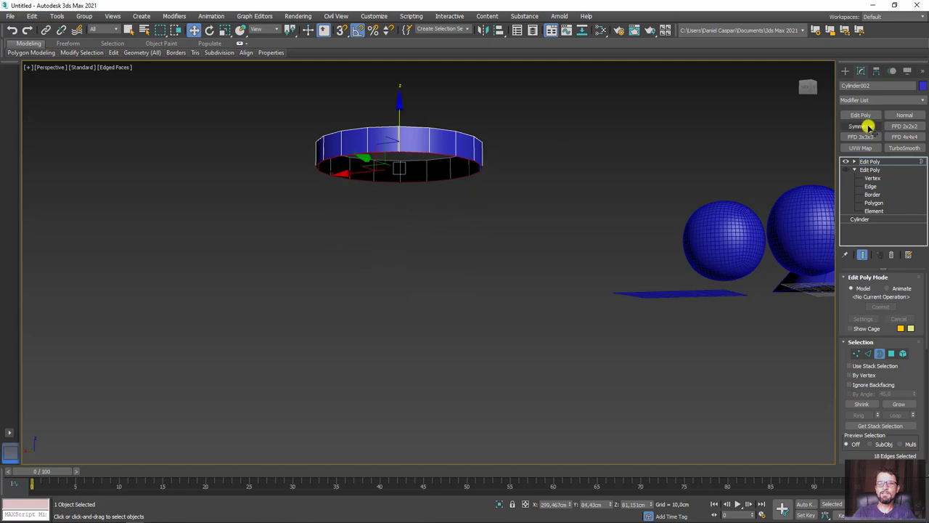
{"action": "left_click", "coordinate": [869, 161]}
{"action": "middle_click_drag", "start_coordinate": [626, 143], "coordinate": [625, 190], "text": "alt"}
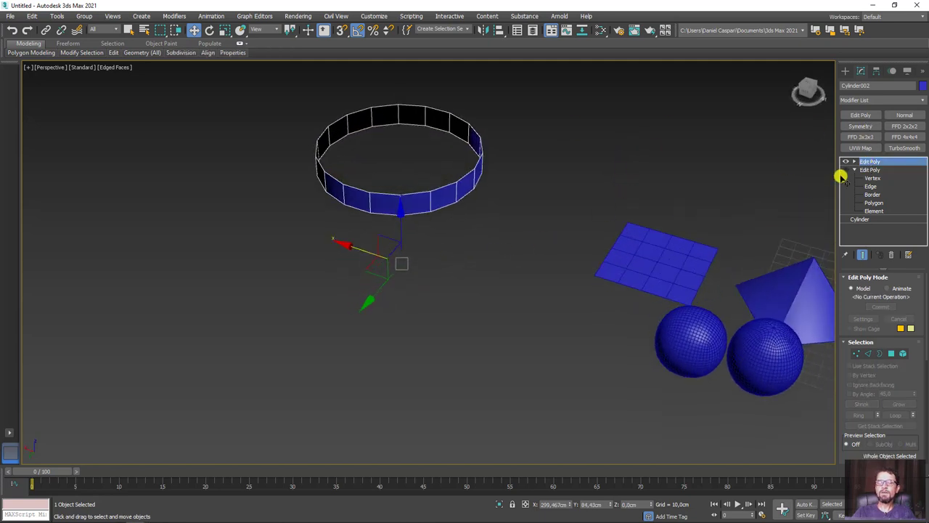
{"action": "left_click", "coordinate": [845, 71]}
Create a long, thin flat box below the ring.
{"action": "left_click", "coordinate": [862, 129]}
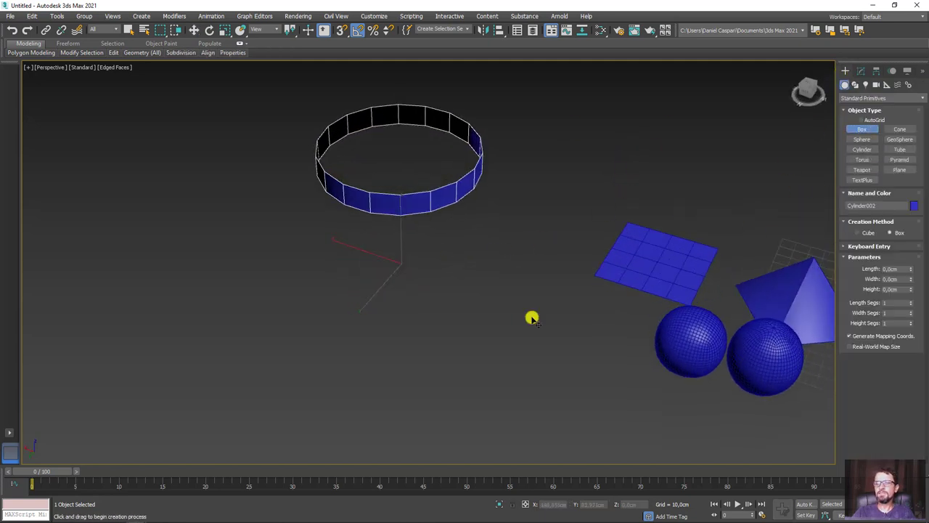
{"action": "left_click_drag", "start_coordinate": [372, 304], "coordinate": [442, 333]}
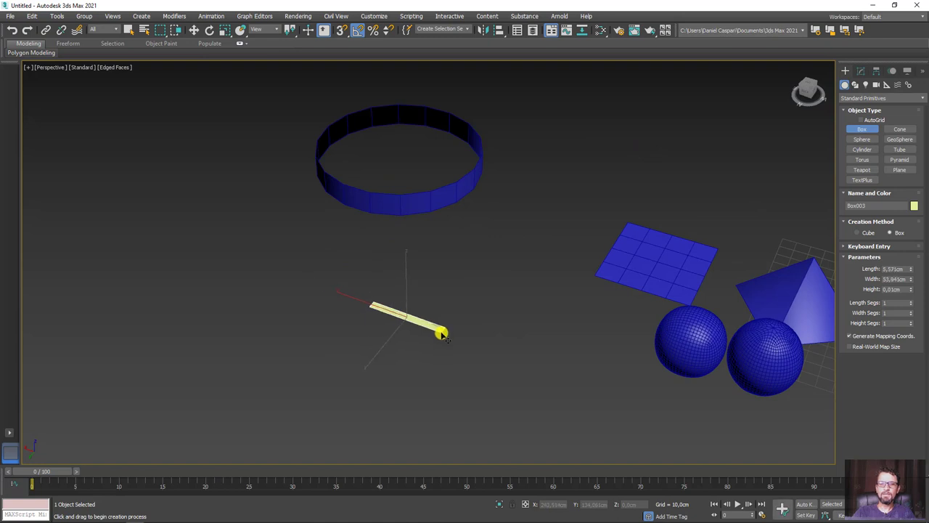
{"action": "left_click", "coordinate": [438, 344]}
{"action": "key", "text": "w"}
{"action": "mouse_move", "coordinate": [547, 297]}
{"action": "middle_mouse_down", "text": "alt"}
{"action": "mouse_move", "coordinate": [562, 353]}
{"action": "mouse_move", "coordinate": [509, 322]}
{"action": "mouse_move", "coordinate": [500, 280]}
{"action": "middle_mouse_up", "text": "alt"}
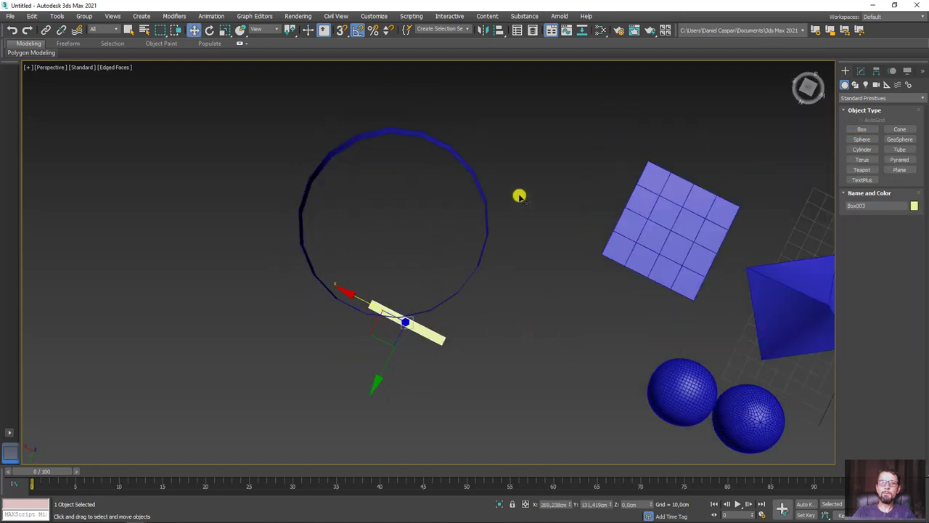
Align the box to the ring's pivot point on X, Y and Z, then select the ring.
{"action": "left_click", "coordinate": [498, 29]}
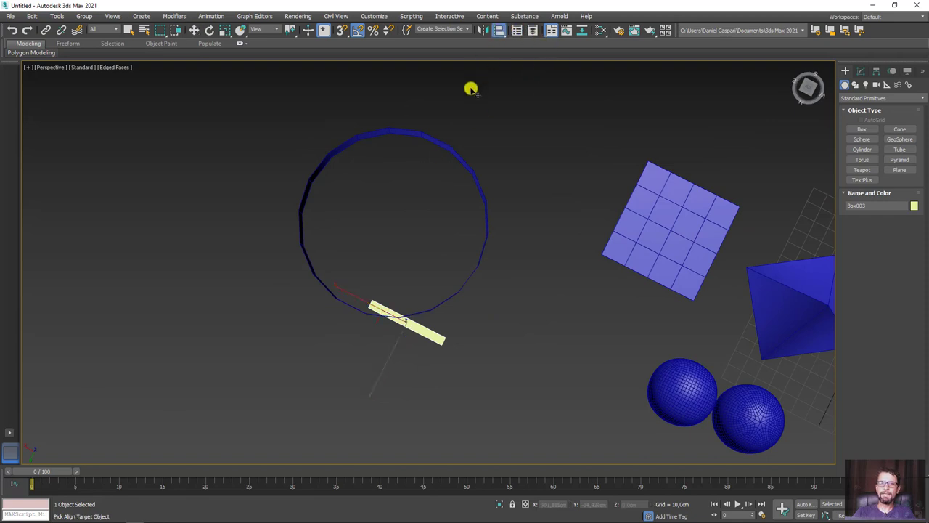
{"action": "left_click", "coordinate": [440, 144]}
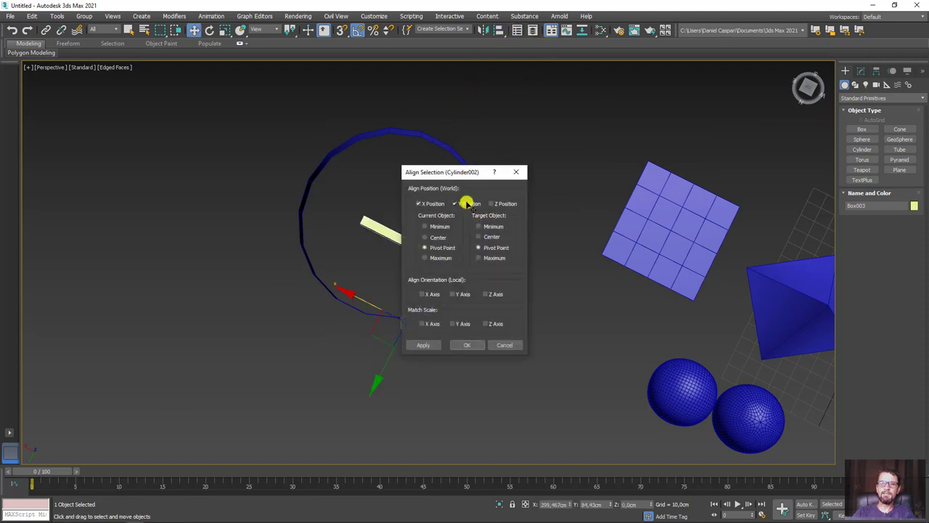
{"action": "left_click", "coordinate": [467, 345]}
{"action": "middle_click_drag", "start_coordinate": [464, 349], "coordinate": [455, 280], "text": "alt"}
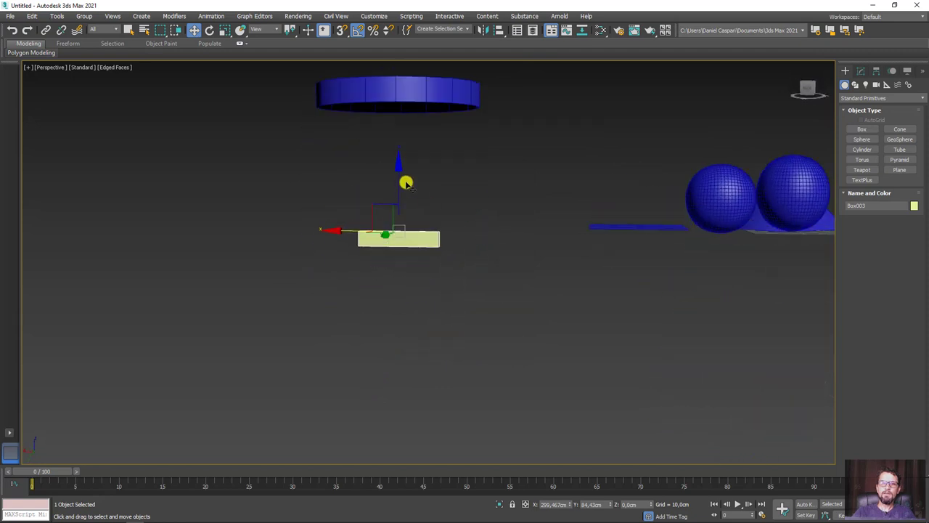
{"action": "mouse_move", "coordinate": [443, 153]}
{"action": "middle_mouse_down", "text": "alt"}
{"action": "mouse_move", "coordinate": [475, 239]}
{"action": "mouse_move", "coordinate": [487, 176]}
{"action": "middle_mouse_up", "text": "alt"}
{"action": "left_click", "coordinate": [472, 177]}
{"action": "left_click_drag", "start_coordinate": [516, 133], "coordinate": [476, 182]}
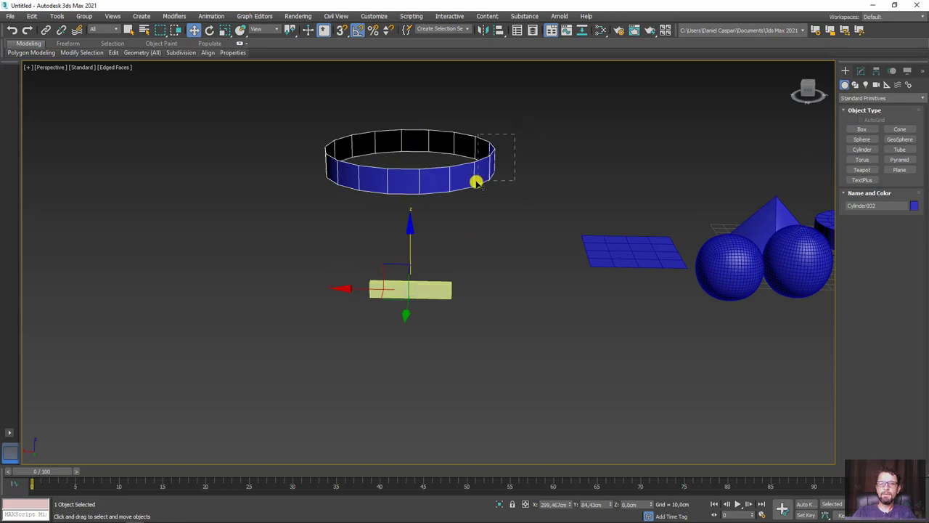
{"action": "left_click", "coordinate": [861, 70]}
Attach the flat box to Cylinder002's Edit Poly and pick a polygon at Polygon level.
{"action": "left_click", "coordinate": [861, 115]}
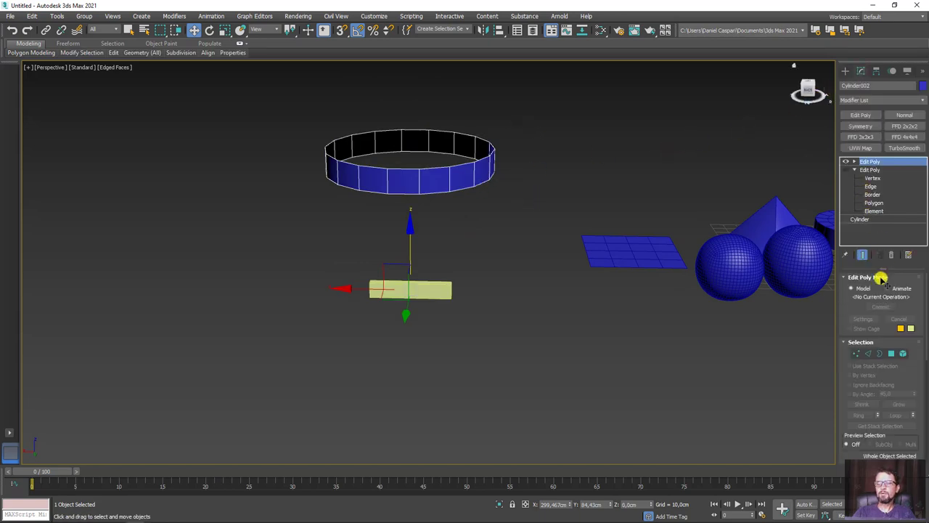
{"action": "scroll", "coordinate": [844, 254], "scroll_direction": "down", "scroll_amount": 5}
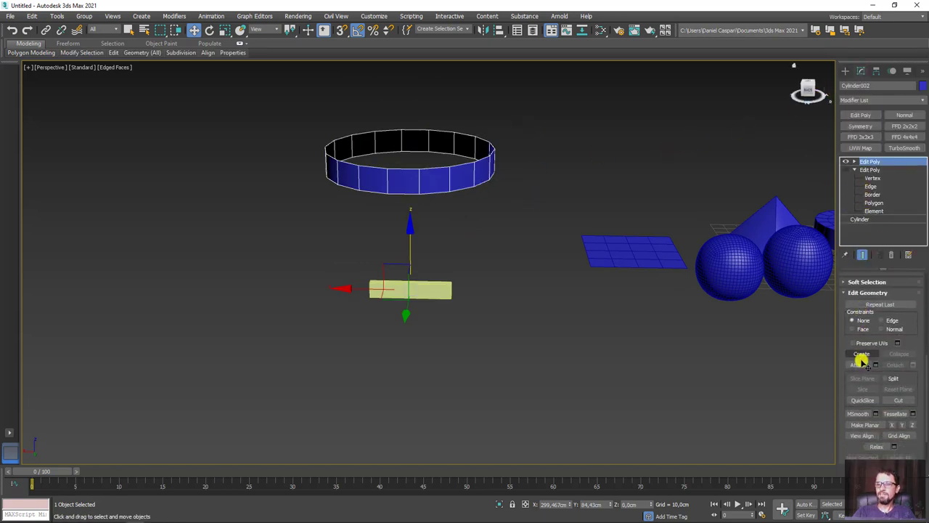
{"action": "left_click", "coordinate": [858, 365]}
{"action": "left_click", "coordinate": [434, 294]}
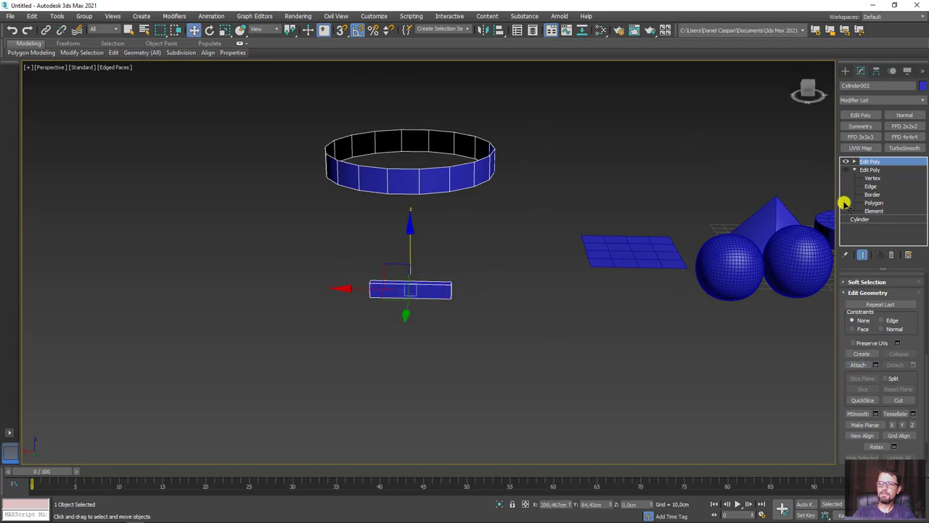
{"action": "left_click", "coordinate": [873, 203]}
{"action": "left_click", "coordinate": [432, 283]}
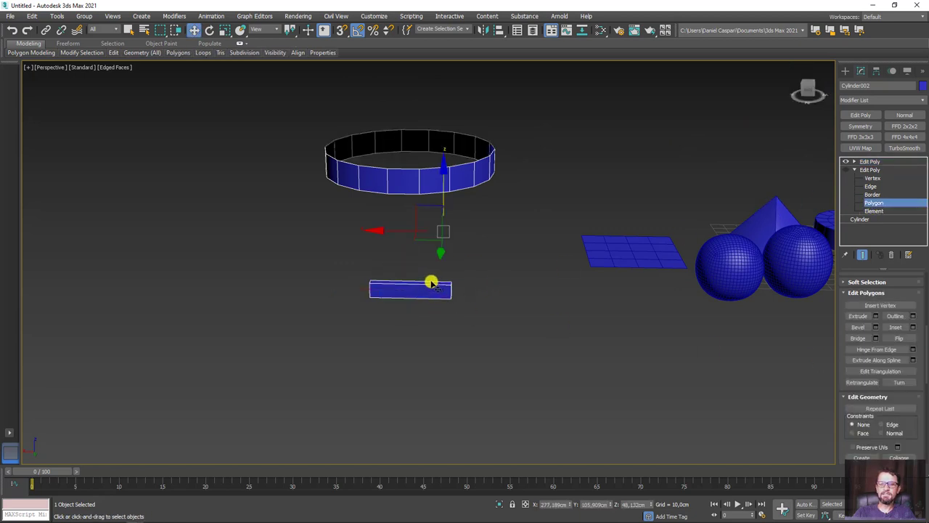
Select the box's top polygon on the top Edit Poly and delete it.
{"action": "middle_click_drag", "start_coordinate": [444, 286], "coordinate": [848, 209], "text": "alt"}
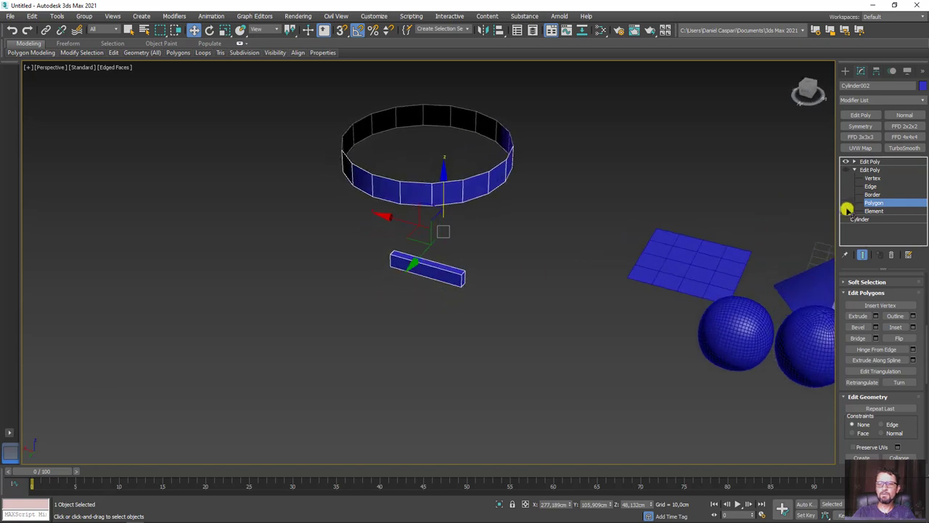
{"action": "left_click", "coordinate": [867, 161]}
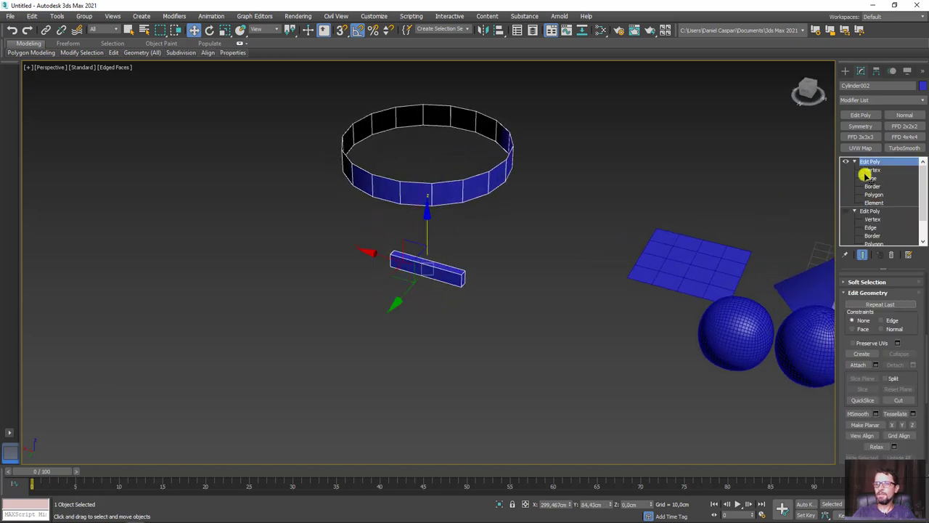
{"action": "left_click", "coordinate": [873, 195]}
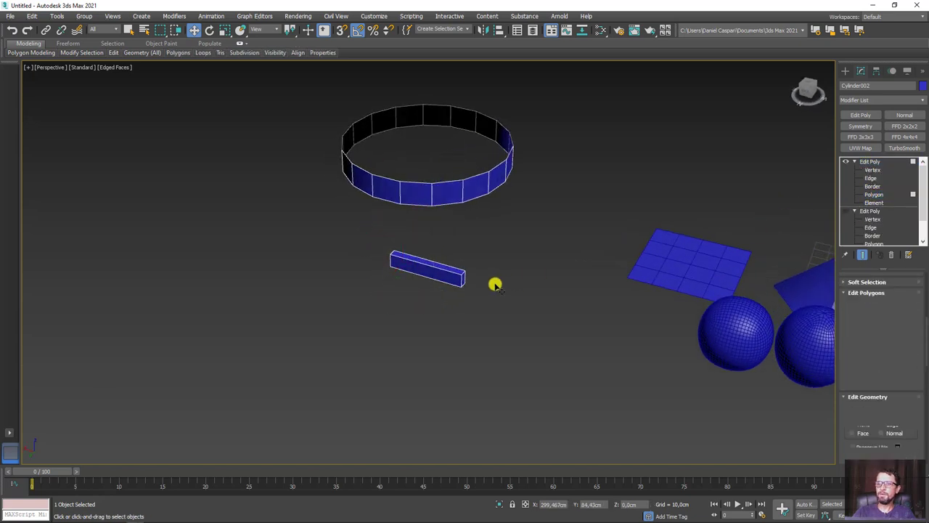
{"action": "left_click", "coordinate": [442, 267]}
{"action": "key", "text": "alt+q"}
{"action": "key", "text": "Delete"}
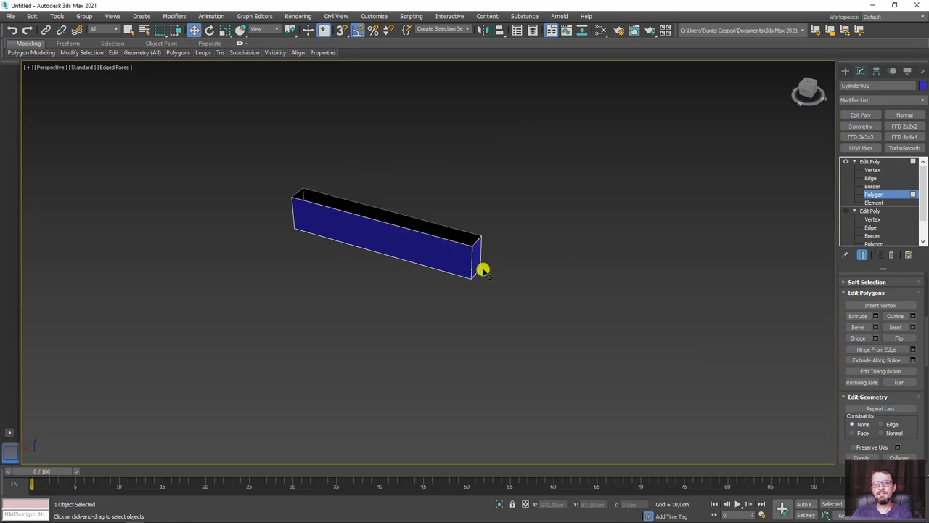
Orbit to check the box's open top and return to a front view of the scene.
{"action": "mouse_move", "coordinate": [483, 271]}
{"action": "middle_mouse_down", "text": "alt"}
{"action": "mouse_move", "coordinate": [458, 280]}
{"action": "mouse_move", "coordinate": [407, 249]}
{"action": "middle_mouse_up", "text": "alt"}
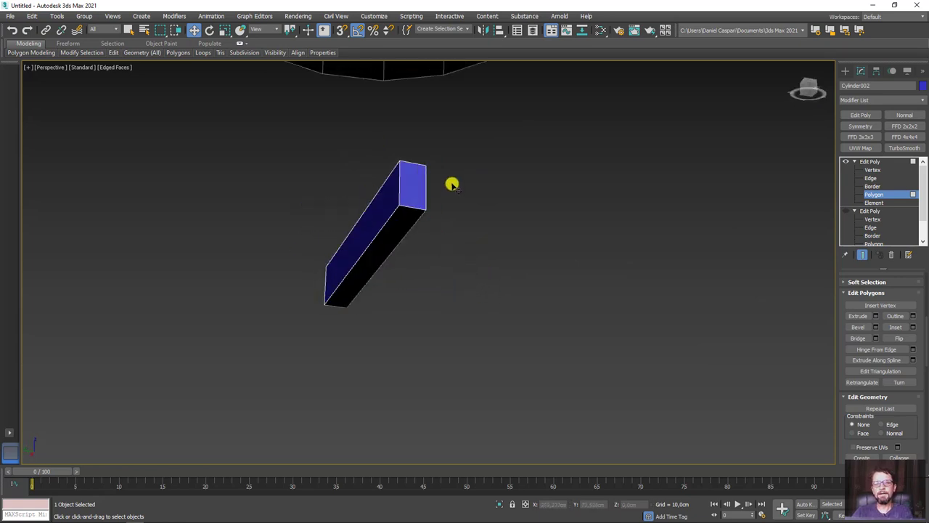
{"action": "scroll", "coordinate": [469, 199], "scroll_direction": "down", "scroll_amount": 5}
{"action": "mouse_move", "coordinate": [469, 199]}
{"action": "middle_mouse_down", "text": "alt"}
{"action": "mouse_move", "coordinate": [504, 284]}
{"action": "mouse_move", "coordinate": [538, 296]}
{"action": "middle_mouse_up", "text": "alt"}
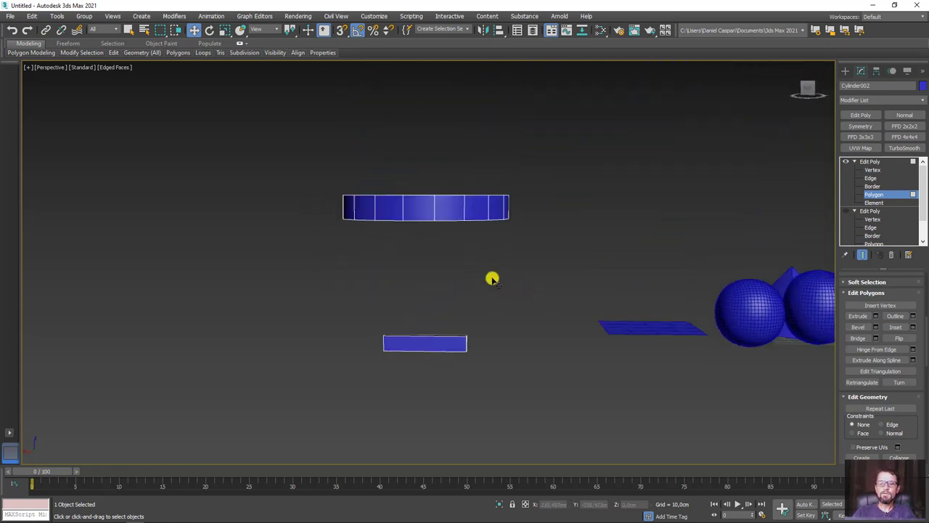
{"action": "left_click_drag", "start_coordinate": [473, 217], "coordinate": [441, 338]}
{"action": "left_click_drag", "start_coordinate": [424, 223], "coordinate": [425, 308]}
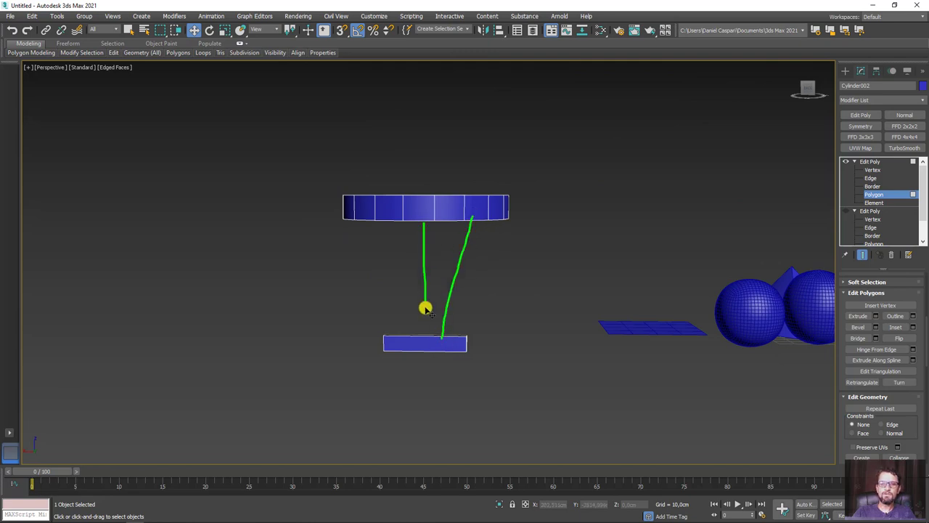
{"action": "left_click_drag", "start_coordinate": [363, 226], "coordinate": [383, 317]}
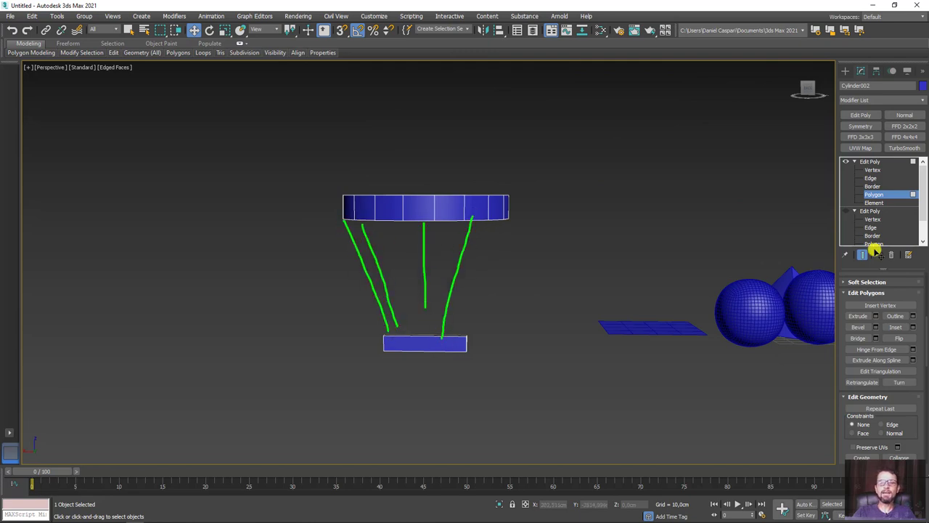
{"action": "key", "text": "Escape"}
{"action": "left_click", "coordinate": [873, 187]}
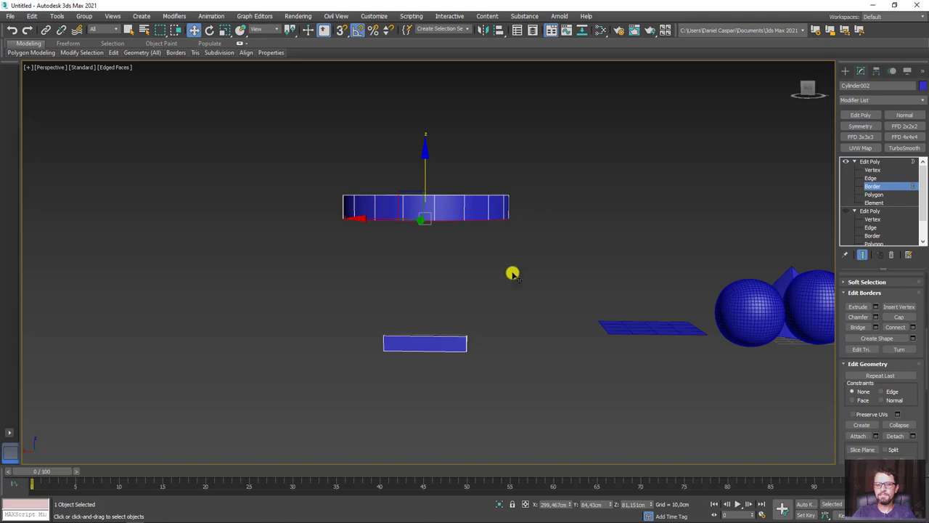
Bridge the ring's open border to the box's open top, forming a tapered bucket.
{"action": "mouse_move", "coordinate": [448, 336]}
{"action": "middle_mouse_down", "text": "alt"}
{"action": "mouse_move", "coordinate": [493, 357]}
{"action": "mouse_move", "coordinate": [513, 332]}
{"action": "middle_mouse_up", "text": "alt"}
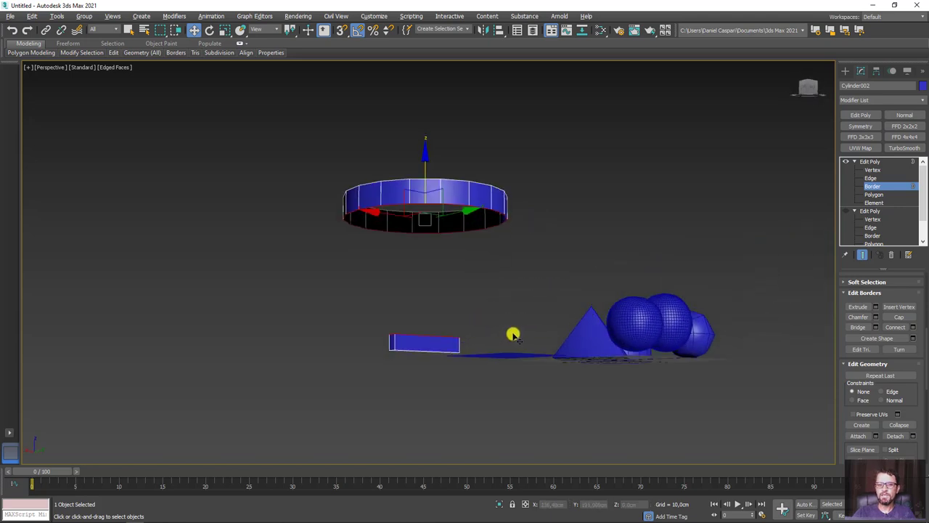
{"action": "left_click", "coordinate": [858, 326]}
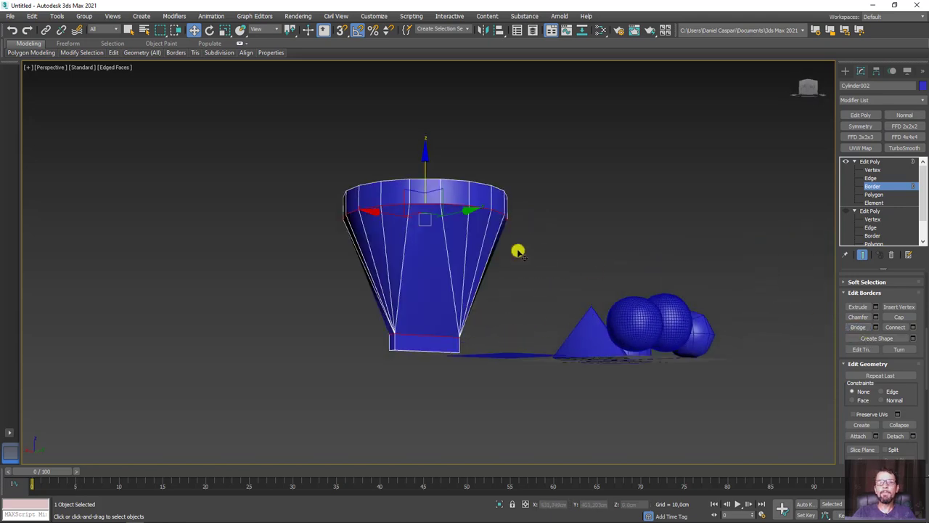
{"action": "mouse_move", "coordinate": [516, 249]}
{"action": "middle_mouse_down", "text": "alt"}
{"action": "mouse_move", "coordinate": [533, 268]}
{"action": "mouse_move", "coordinate": [516, 269]}
{"action": "mouse_move", "coordinate": [616, 245]}
{"action": "middle_mouse_up", "text": "alt"}
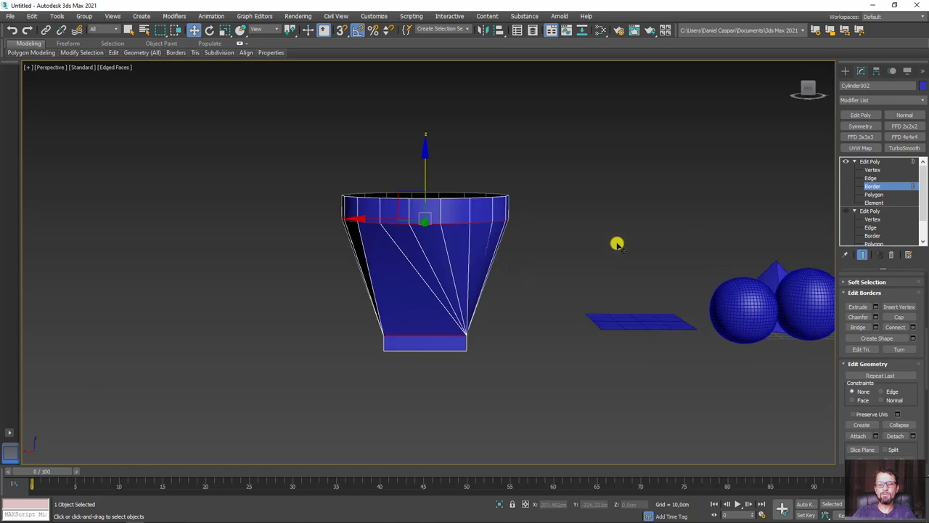
{"action": "left_click", "coordinate": [875, 161]}
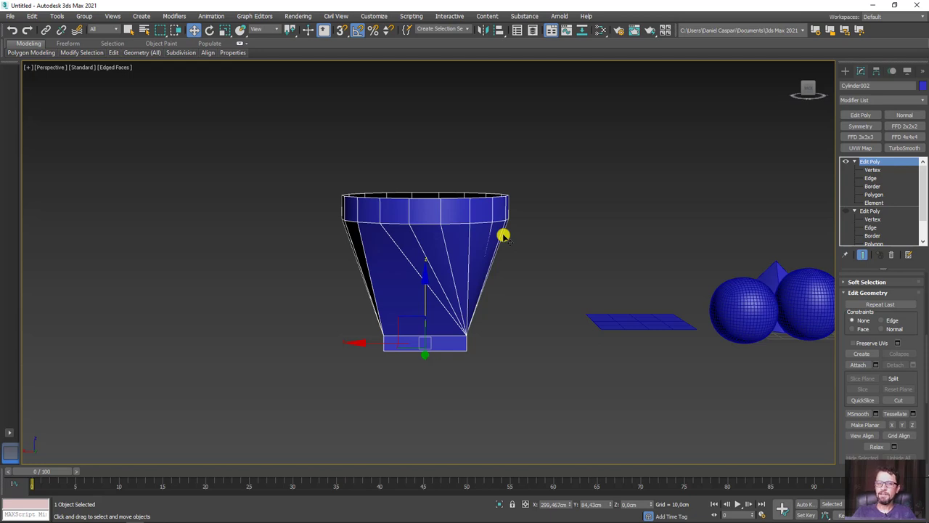
Orbit to inspect the bucket and collapse the top Edit Poly's sub-levels.
{"action": "middle_click_drag", "start_coordinate": [479, 246], "coordinate": [465, 226], "text": "alt"}
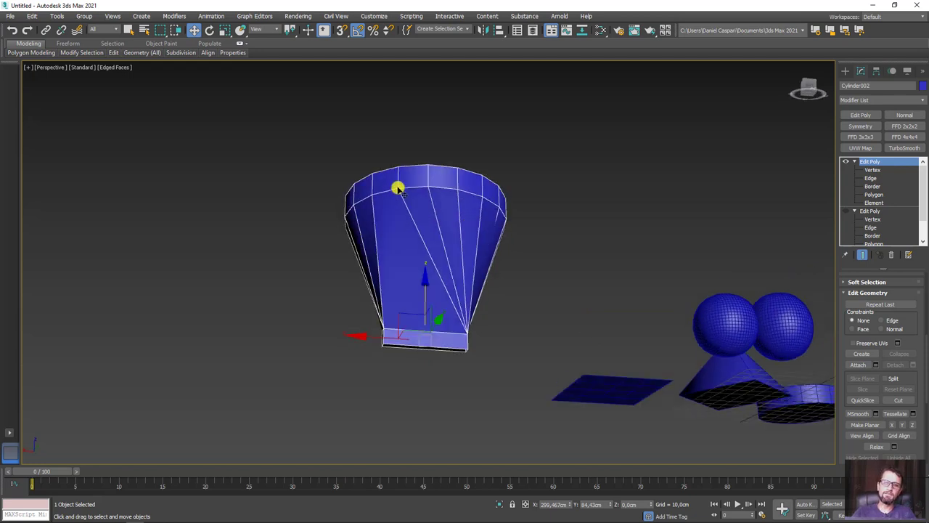
{"action": "left_click_drag", "start_coordinate": [398, 189], "coordinate": [405, 336]}
{"action": "left_click_drag", "start_coordinate": [428, 189], "coordinate": [428, 338]}
{"action": "left_click_drag", "start_coordinate": [455, 193], "coordinate": [445, 342]}
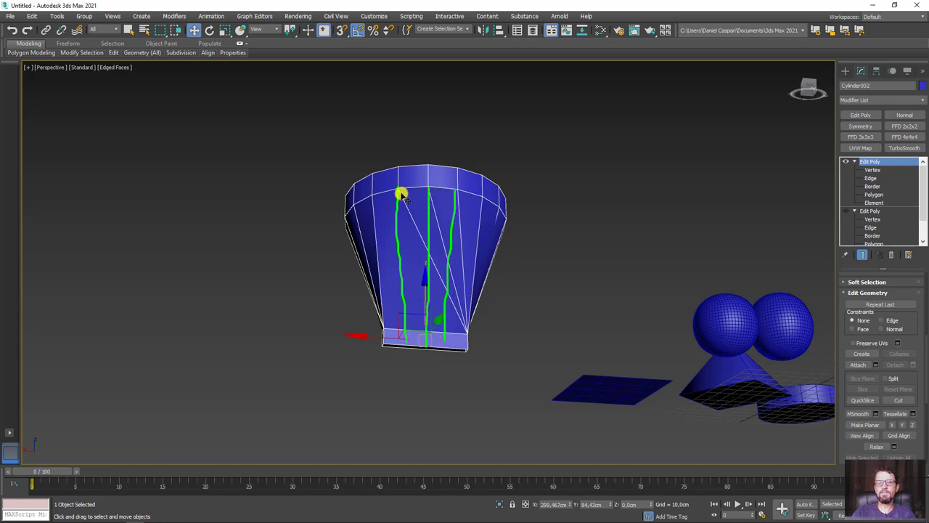
{"action": "left_click_drag", "start_coordinate": [401, 194], "coordinate": [473, 321]}
{"action": "left_click_drag", "start_coordinate": [457, 190], "coordinate": [472, 325]}
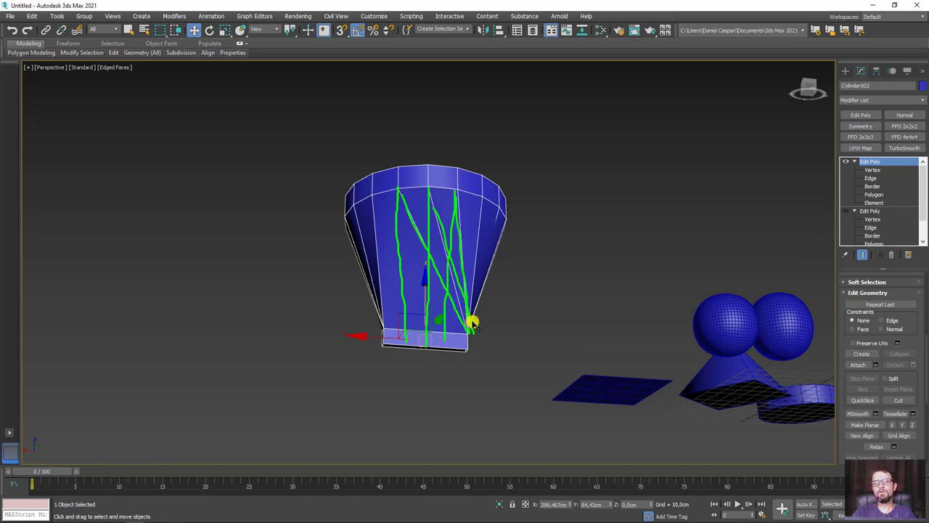
{"action": "left_click", "coordinate": [856, 160]}
Clone the funnel as a copy placed to its left.
{"action": "middle_click_drag", "start_coordinate": [664, 183], "coordinate": [537, 250], "text": "alt"}
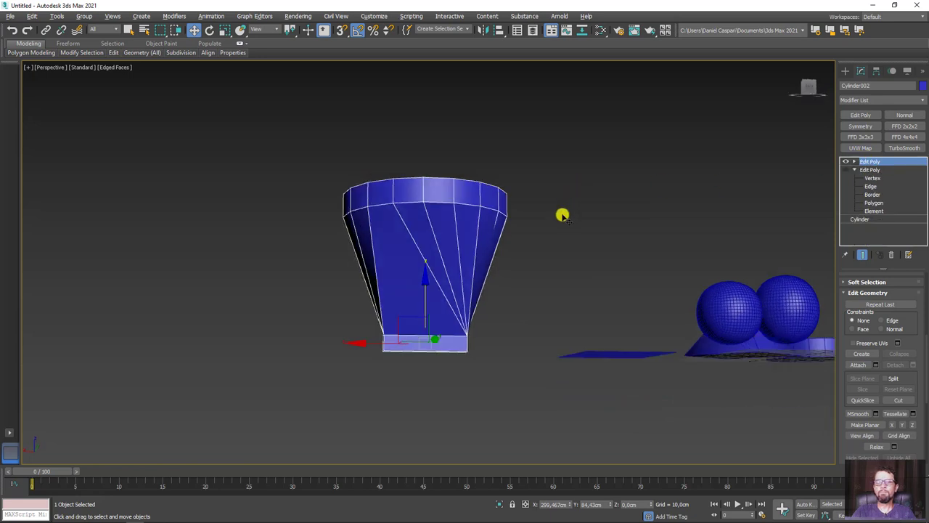
{"action": "left_click_drag", "start_coordinate": [379, 340], "coordinate": [133, 339], "text": "shift"}
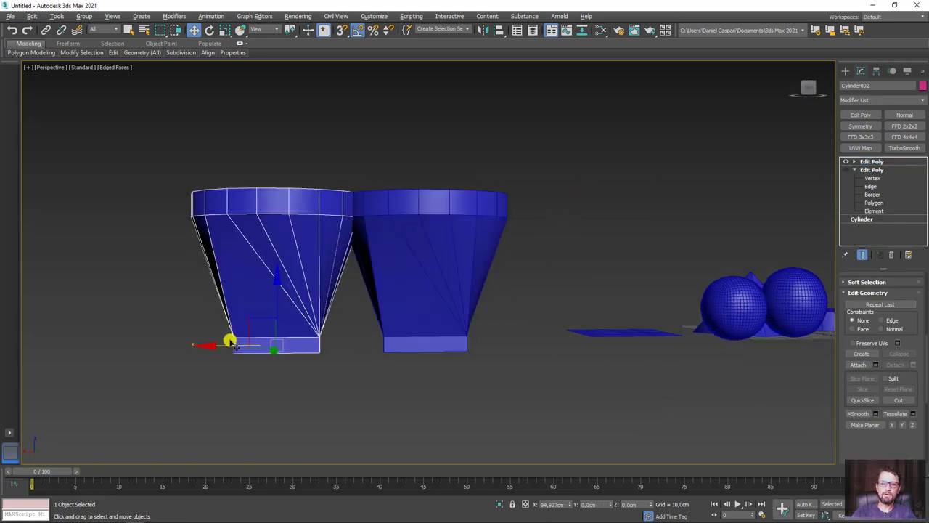
{"action": "left_click", "coordinate": [470, 308]}
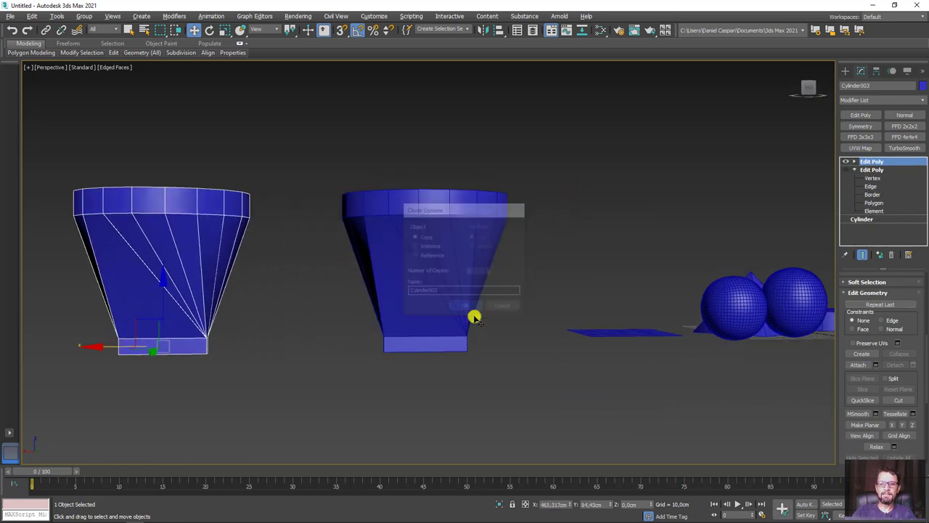
Delete the original funnel's second Edit Poly modifier and go to Polygon level.
{"action": "left_click", "coordinate": [434, 262]}
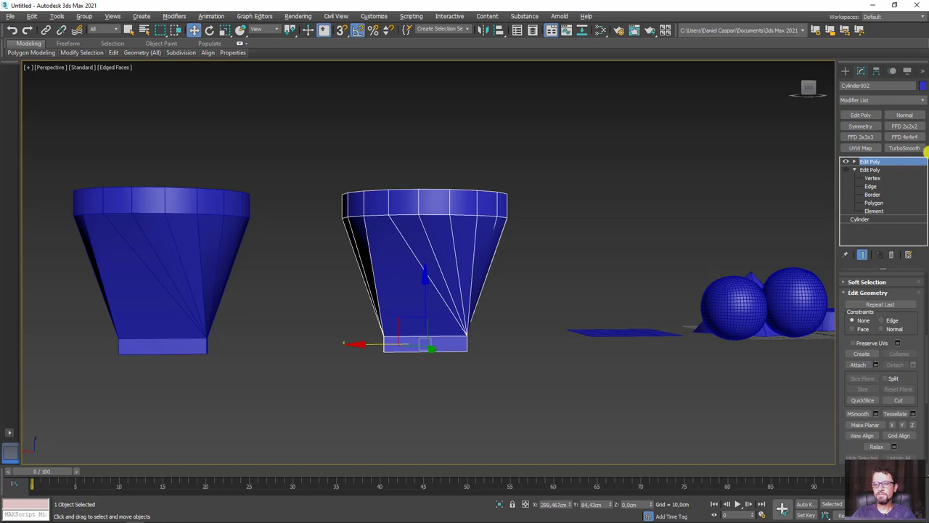
{"action": "left_click", "coordinate": [875, 203]}
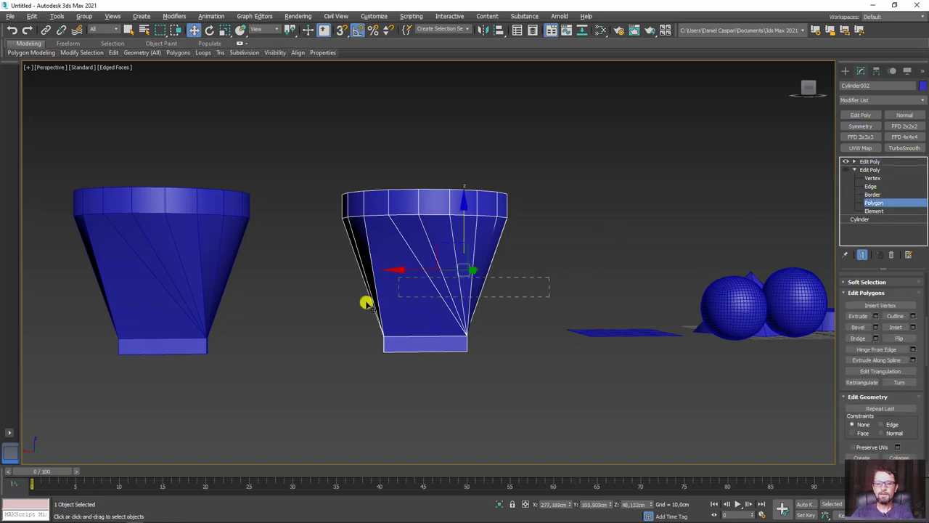
{"action": "left_click", "coordinate": [869, 170]}
{"action": "left_click", "coordinate": [892, 254]}
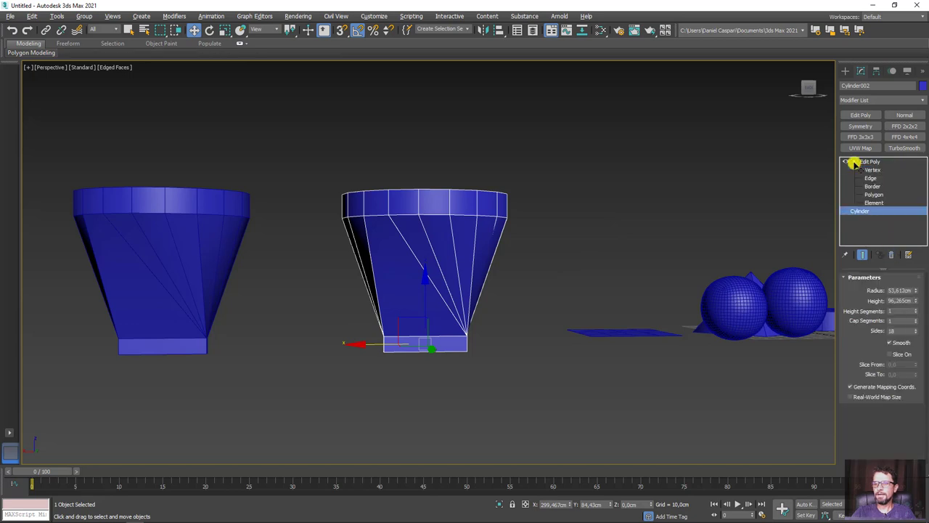
{"action": "left_click", "coordinate": [873, 194]}
Delete the funnel's tapered middle polygons, leaving the ring and base box, in Edge mode.
{"action": "left_click_drag", "start_coordinate": [575, 255], "coordinate": [263, 311]}
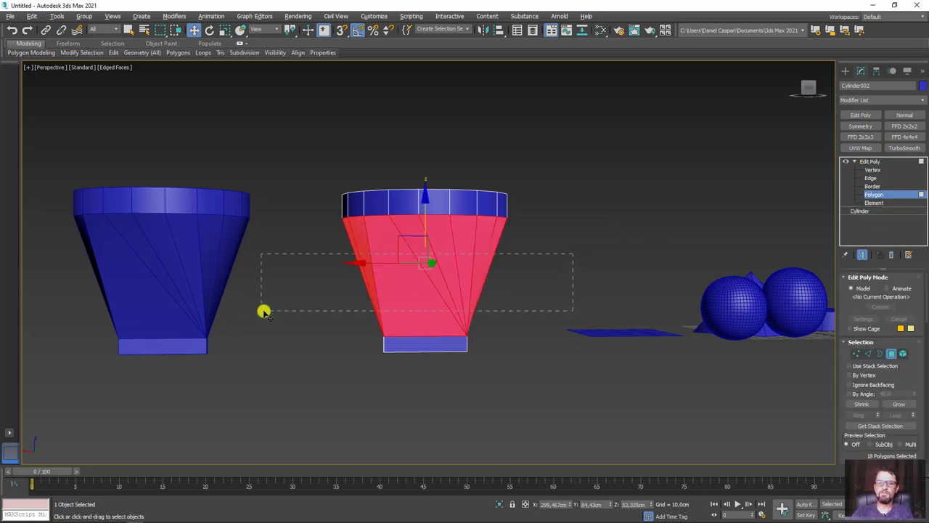
{"action": "key", "text": "Delete"}
{"action": "middle_click_drag", "start_coordinate": [598, 282], "coordinate": [668, 273], "text": "alt"}
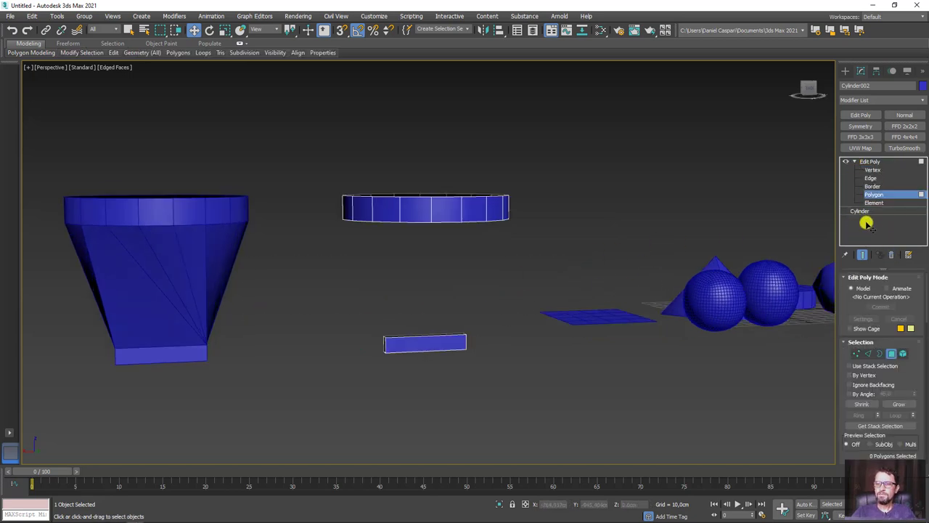
{"action": "left_click", "coordinate": [869, 355]}
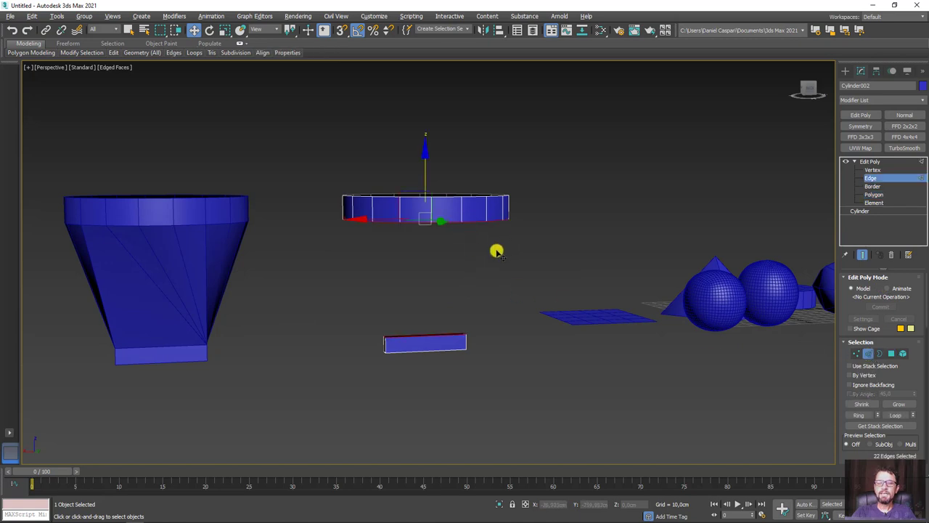
{"action": "middle_click_drag", "start_coordinate": [498, 249], "coordinate": [507, 244], "text": "alt"}
{"action": "middle_click_drag", "start_coordinate": [446, 233], "coordinate": [379, 198], "text": "alt"}
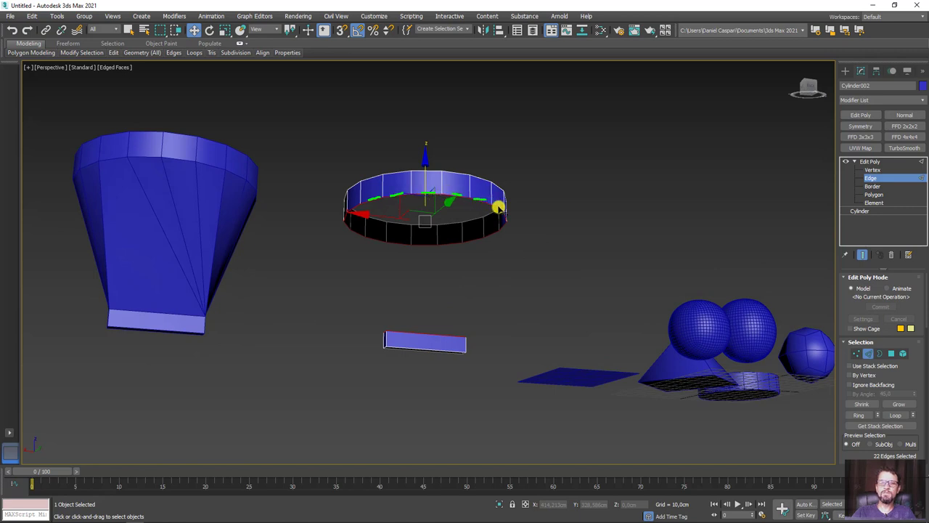
Select the base box's top edge and orbit and zoom around the ring and box.
{"action": "mouse_move", "coordinate": [517, 215]}
{"action": "left_mouse_down"}
{"action": "mouse_move", "coordinate": [865, 408]}
{"action": "mouse_move", "coordinate": [878, 445]}
{"action": "left_mouse_up"}
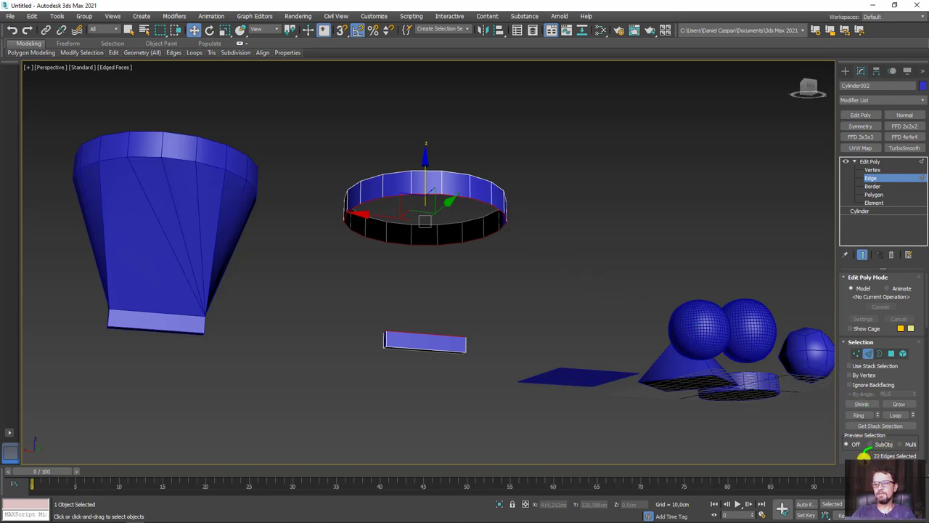
{"action": "left_click_drag", "start_coordinate": [903, 454], "coordinate": [871, 443]}
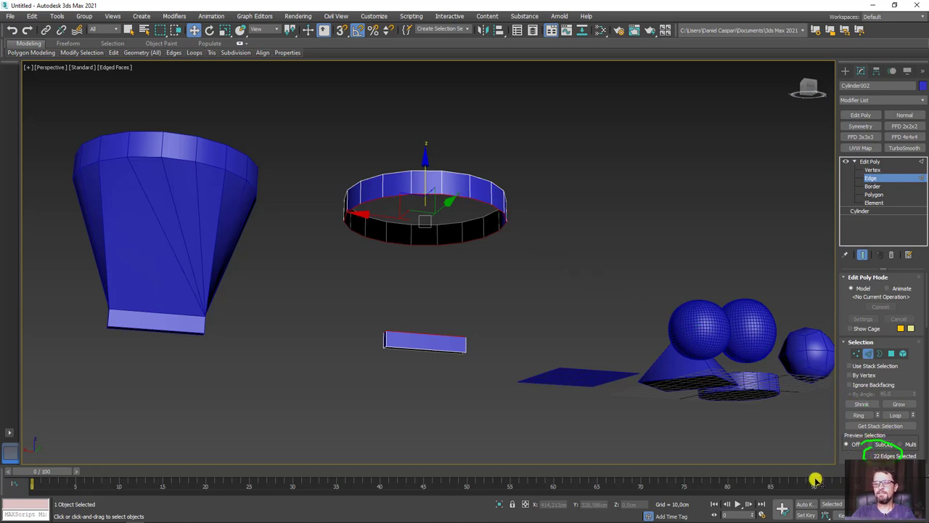
{"action": "left_click", "coordinate": [444, 334]}
{"action": "scroll", "coordinate": [379, 329], "scroll_direction": "up", "scroll_amount": 3}
{"action": "scroll", "coordinate": [462, 264], "scroll_direction": "up", "scroll_amount": 3}
{"action": "scroll", "coordinate": [520, 254], "scroll_direction": "down", "scroll_amount": 1}
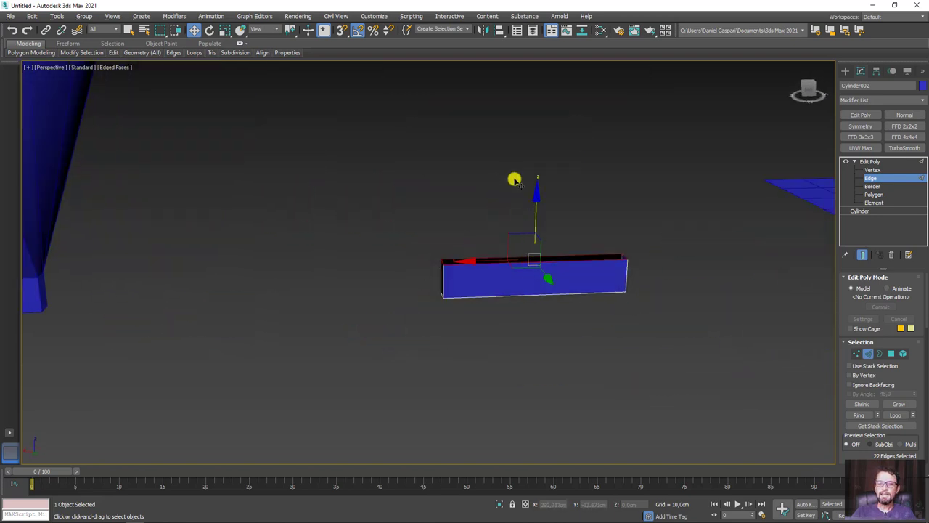
{"action": "scroll", "coordinate": [516, 154], "scroll_direction": "down", "scroll_amount": 3}
{"action": "mouse_move", "coordinate": [516, 154]}
{"action": "middle_mouse_down", "text": "alt"}
{"action": "mouse_move", "coordinate": [506, 242]}
{"action": "mouse_move", "coordinate": [557, 276]}
{"action": "middle_mouse_up", "text": "alt"}
{"action": "scroll", "coordinate": [511, 229], "scroll_direction": "up", "scroll_amount": 3}
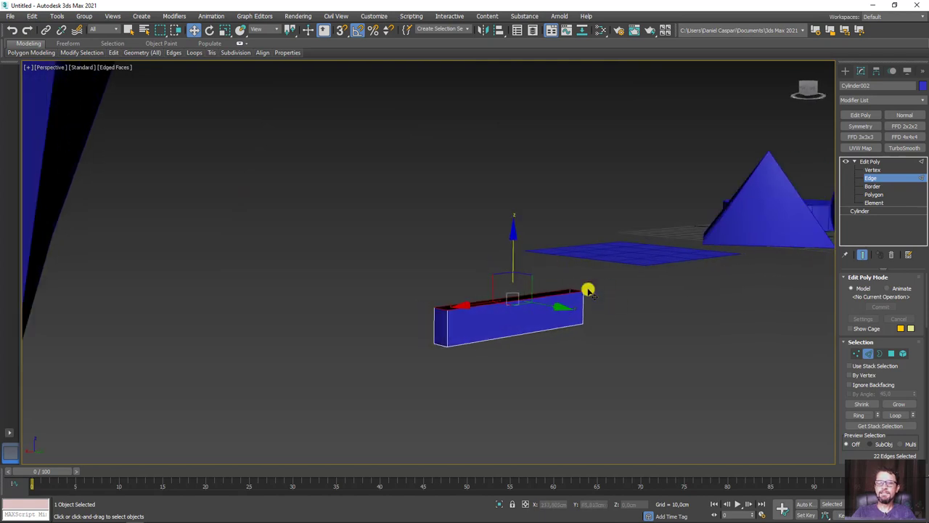
{"action": "scroll", "coordinate": [453, 312], "scroll_direction": "down", "scroll_amount": 5}
{"action": "mouse_move", "coordinate": [540, 220]}
{"action": "middle_mouse_down", "text": "alt"}
{"action": "mouse_move", "coordinate": [550, 206]}
{"action": "mouse_move", "coordinate": [530, 235]}
{"action": "mouse_move", "coordinate": [528, 488]}
{"action": "middle_mouse_up", "text": "alt"}
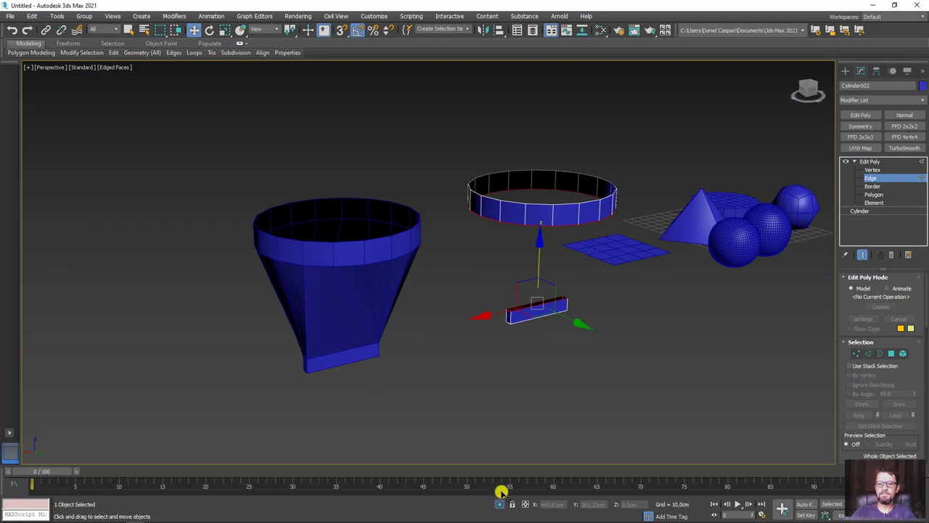
Isolate the ring and base box and orbit around them.
{"action": "left_click", "coordinate": [501, 503]}
{"action": "scroll", "coordinate": [490, 316], "scroll_direction": "down", "scroll_amount": 3}
{"action": "middle_click_drag", "start_coordinate": [494, 307], "coordinate": [458, 241], "text": "alt"}
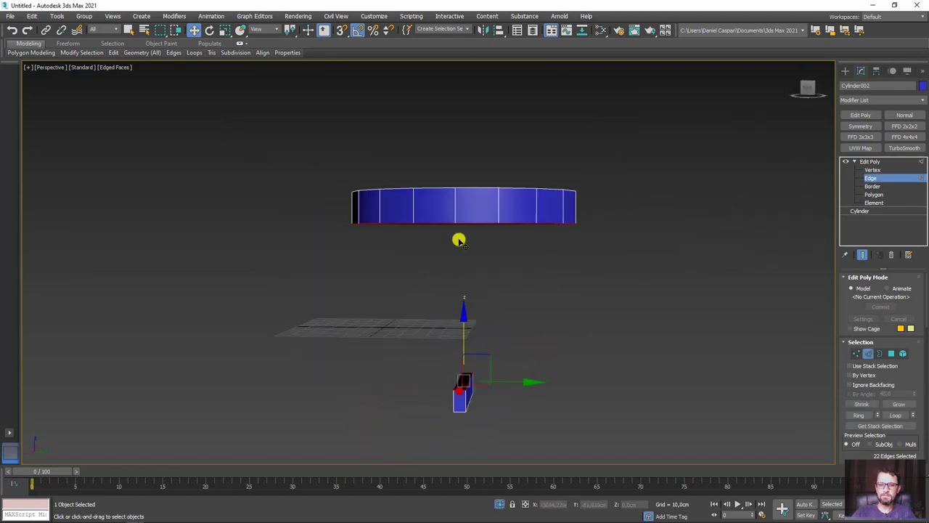
{"action": "left_click_drag", "start_coordinate": [452, 220], "coordinate": [454, 392]}
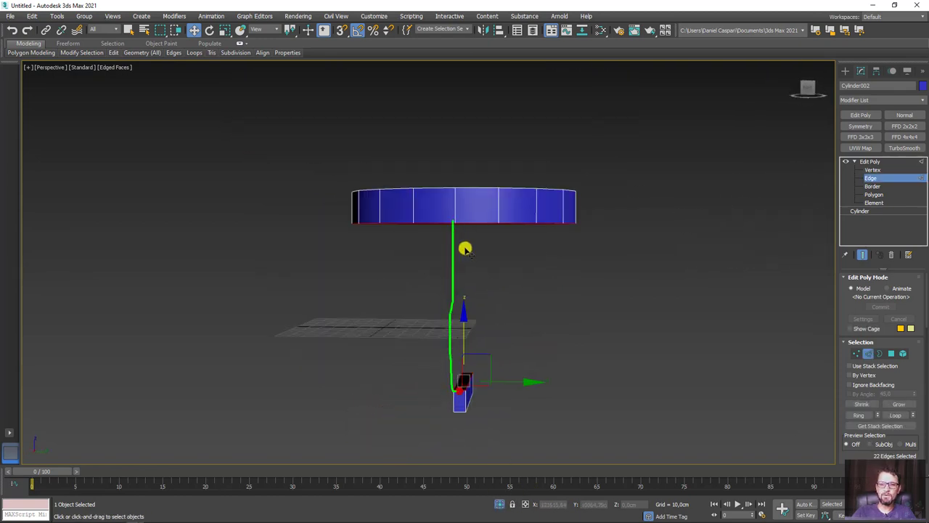
{"action": "mouse_move", "coordinate": [556, 307]}
{"action": "middle_mouse_down", "text": "alt"}
{"action": "mouse_move", "coordinate": [510, 307]}
{"action": "mouse_move", "coordinate": [566, 254]}
{"action": "mouse_move", "coordinate": [466, 242]}
{"action": "middle_mouse_up", "text": "alt"}
{"action": "left_click_drag", "start_coordinate": [487, 220], "coordinate": [473, 403]}
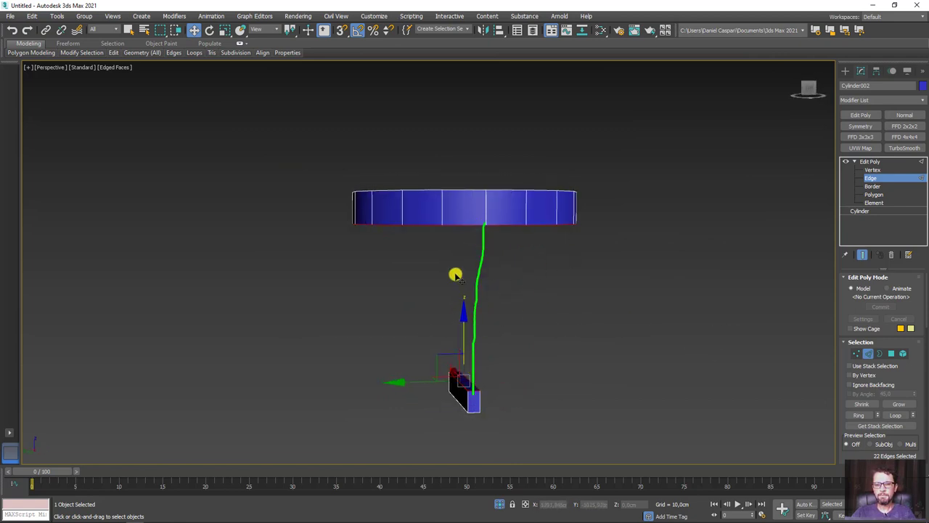
{"action": "left_click_drag", "start_coordinate": [443, 225], "coordinate": [466, 380]}
{"action": "left_click_drag", "start_coordinate": [525, 227], "coordinate": [481, 382]}
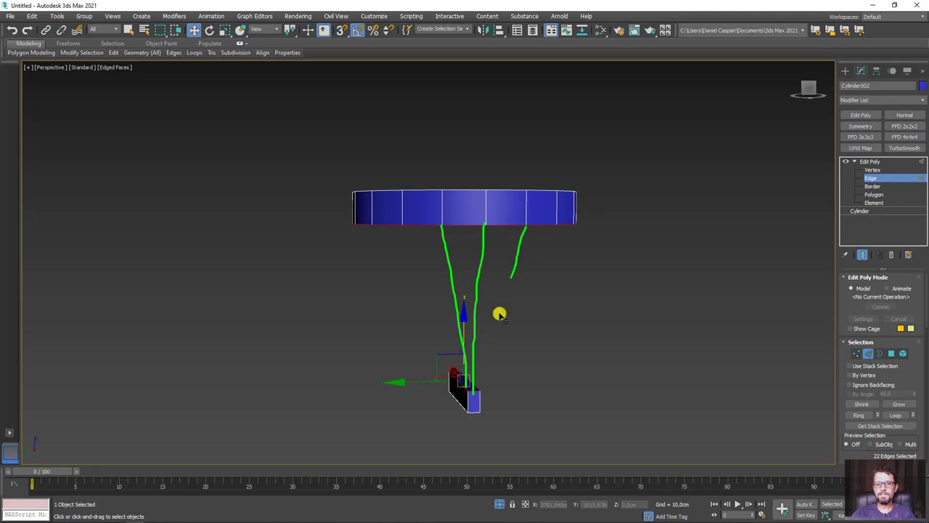
Ring-select the box's top edges, hide the ring, and Connect a middle edge.
{"action": "left_click", "coordinate": [472, 390]}
{"action": "left_click", "coordinate": [466, 368], "text": "ctrl"}
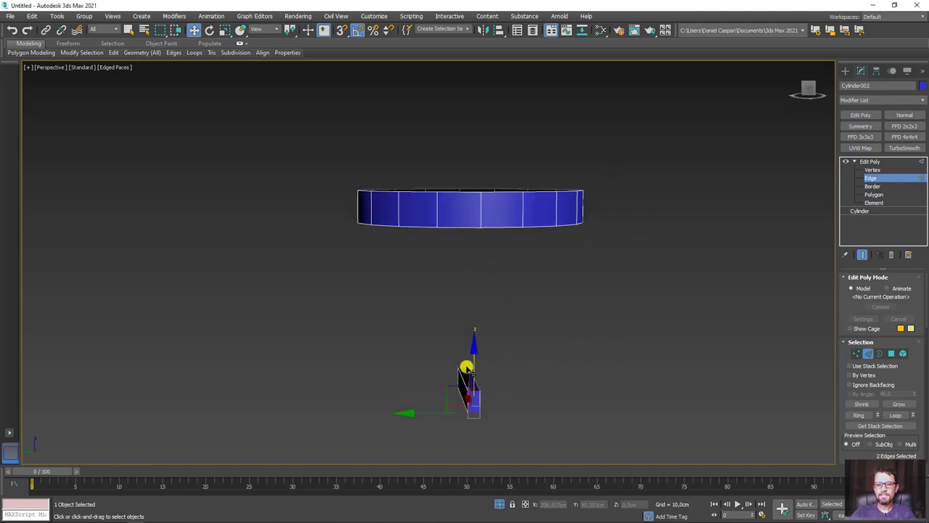
{"action": "left_click", "coordinate": [854, 414]}
{"action": "middle_click_drag", "start_coordinate": [501, 385], "coordinate": [522, 355]}
{"action": "key", "text": "alt+q"}
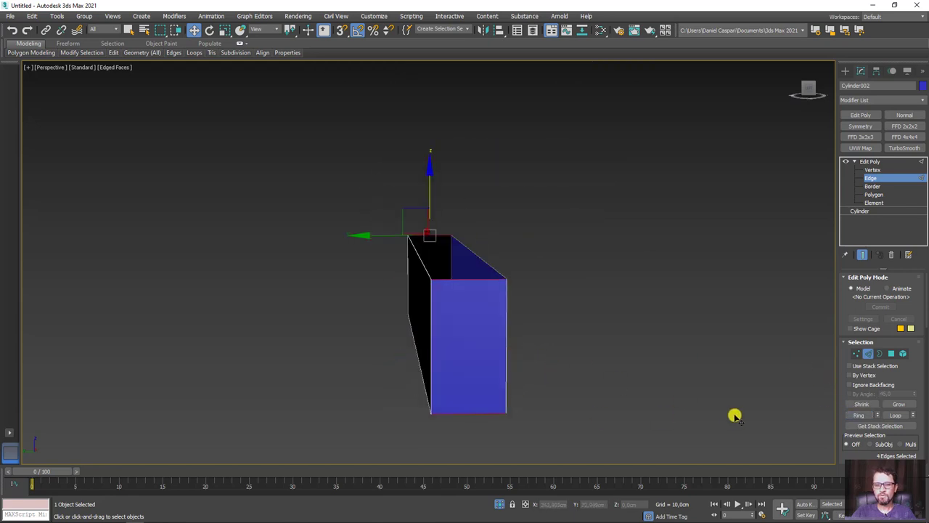
{"action": "key", "text": "ctrl+shift+e"}
{"action": "left_click_drag", "start_coordinate": [840, 460], "coordinate": [849, 284]}
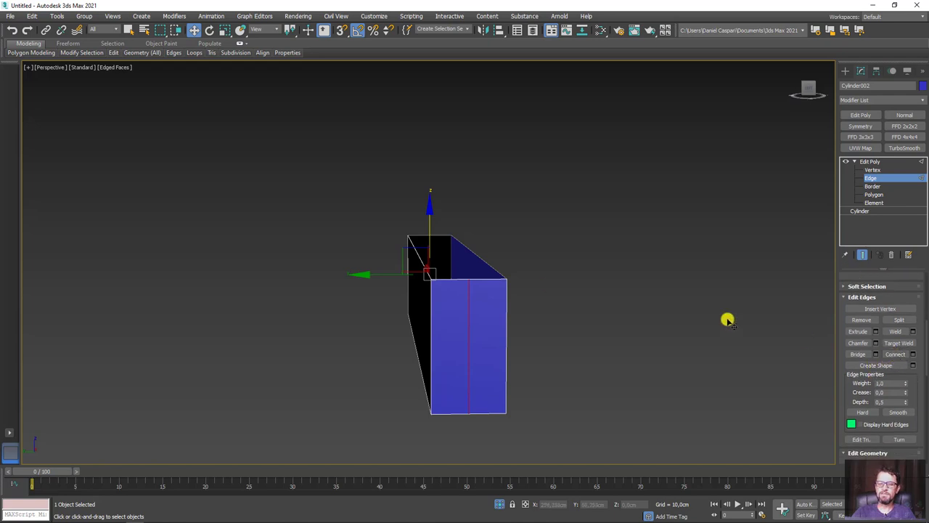
{"action": "scroll", "coordinate": [453, 269], "scroll_direction": "down", "scroll_amount": 5}
Unhide the ring and select two ring-bottom edges plus the matching box edge.
{"action": "mouse_move", "coordinate": [453, 269]}
{"action": "middle_mouse_down", "text": "alt"}
{"action": "mouse_move", "coordinate": [502, 278]}
{"action": "mouse_move", "coordinate": [534, 268]}
{"action": "mouse_move", "coordinate": [513, 258]}
{"action": "mouse_move", "coordinate": [484, 270]}
{"action": "mouse_move", "coordinate": [560, 244]}
{"action": "mouse_move", "coordinate": [589, 317]}
{"action": "mouse_move", "coordinate": [537, 208]}
{"action": "middle_mouse_up", "text": "alt"}
{"action": "key", "text": "alt+q"}
{"action": "left_click", "coordinate": [476, 270]}
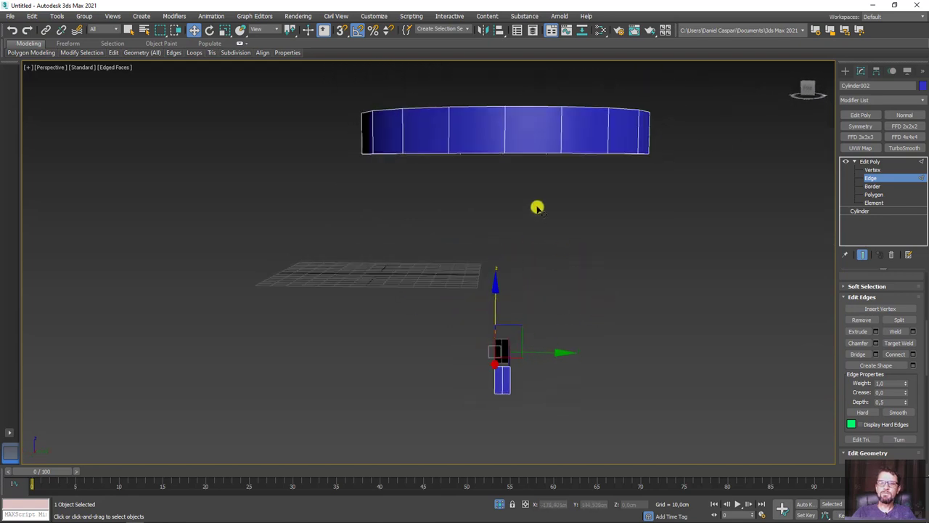
{"action": "left_click", "coordinate": [517, 156]}
{"action": "left_click", "coordinate": [494, 154], "text": "ctrl"}
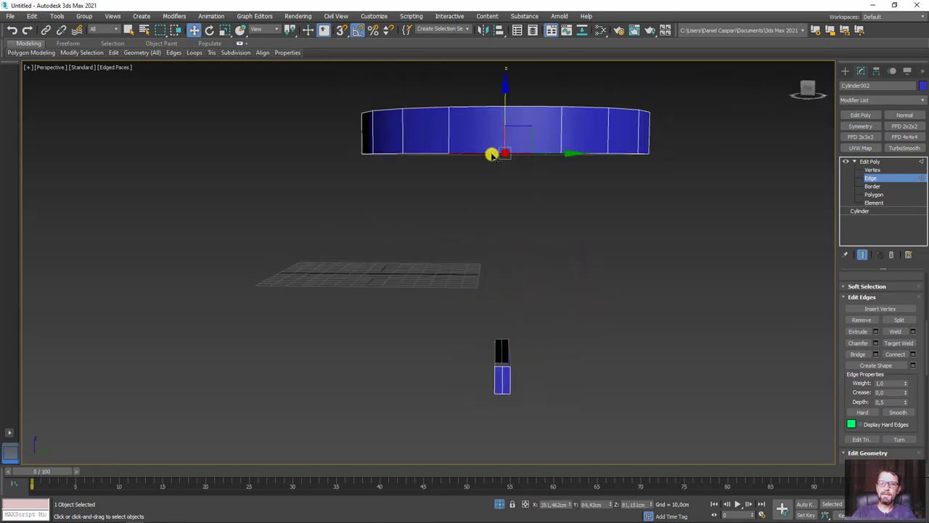
{"action": "left_click", "coordinate": [506, 372]}
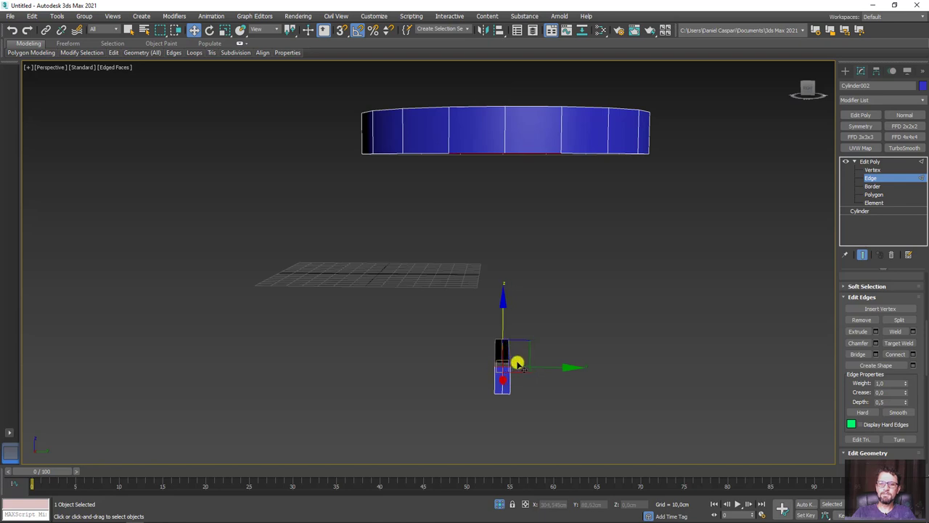
Bridge the selected ring-bottom edges down to the box edge as a tapered panel.
{"action": "middle_click_drag", "start_coordinate": [516, 363], "coordinate": [641, 377], "text": "alt"}
{"action": "left_click", "coordinate": [858, 353]}
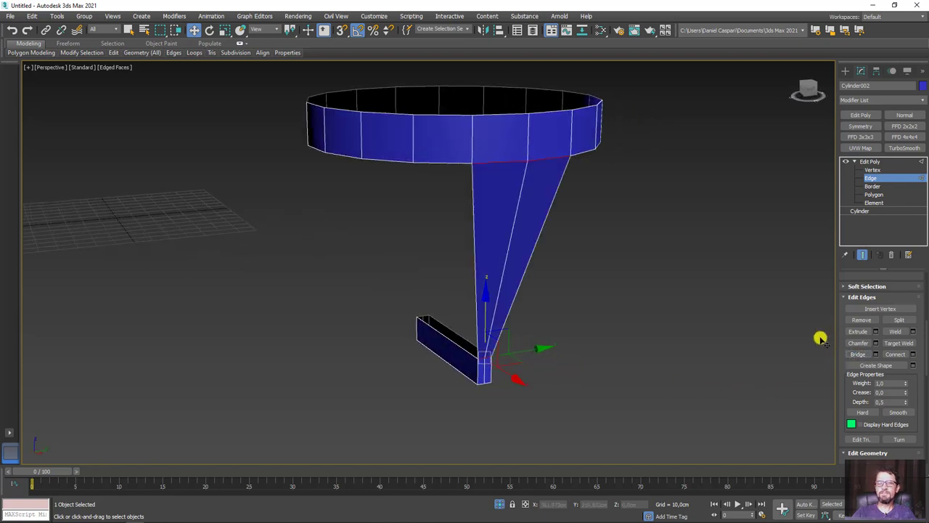
{"action": "middle_click_drag", "start_coordinate": [649, 295], "coordinate": [597, 298], "text": "alt"}
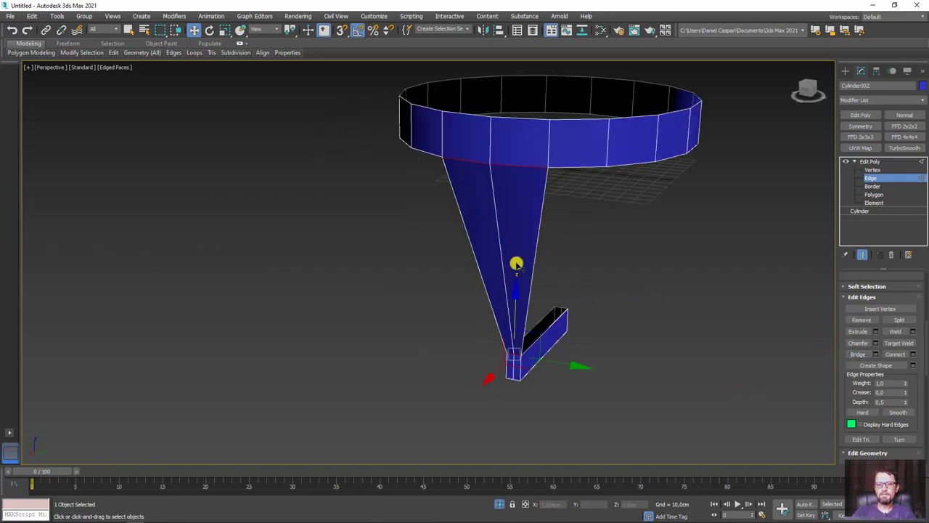
{"action": "mouse_move", "coordinate": [668, 294]}
{"action": "middle_mouse_down", "text": "alt"}
{"action": "mouse_move", "coordinate": [533, 288]}
{"action": "mouse_move", "coordinate": [527, 220]}
{"action": "middle_mouse_up", "text": "alt"}
Bridge further ring-bottom edges to matching box edges on the opposite side.
{"action": "left_click", "coordinate": [573, 184]}
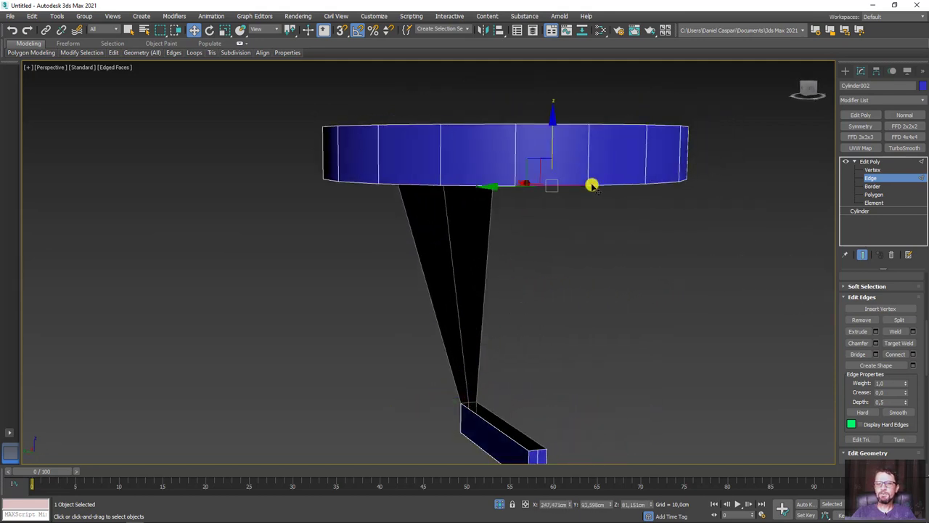
{"action": "left_click", "coordinate": [610, 185], "text": "ctrl"}
{"action": "middle_click_drag", "start_coordinate": [582, 358], "coordinate": [560, 368], "text": "alt"}
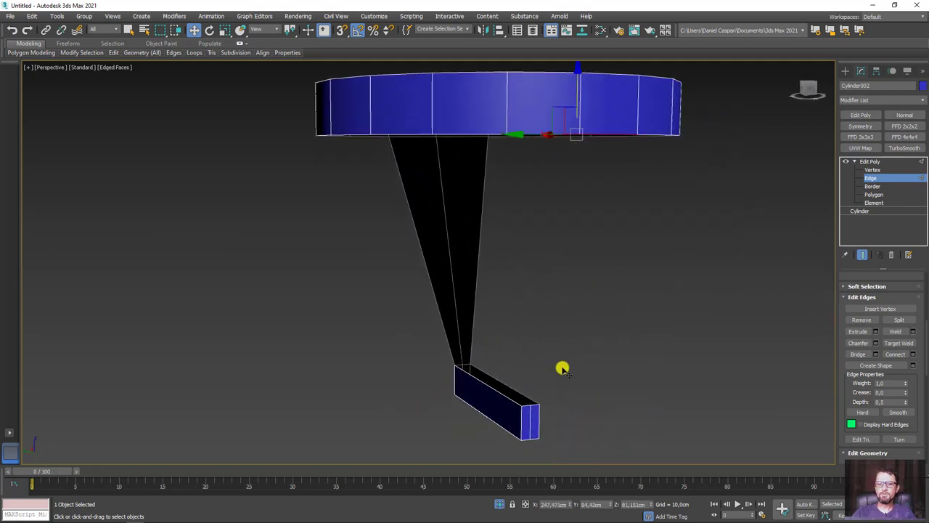
{"action": "left_click", "coordinate": [530, 405]}
{"action": "left_click", "coordinate": [528, 409], "text": "ctrl"}
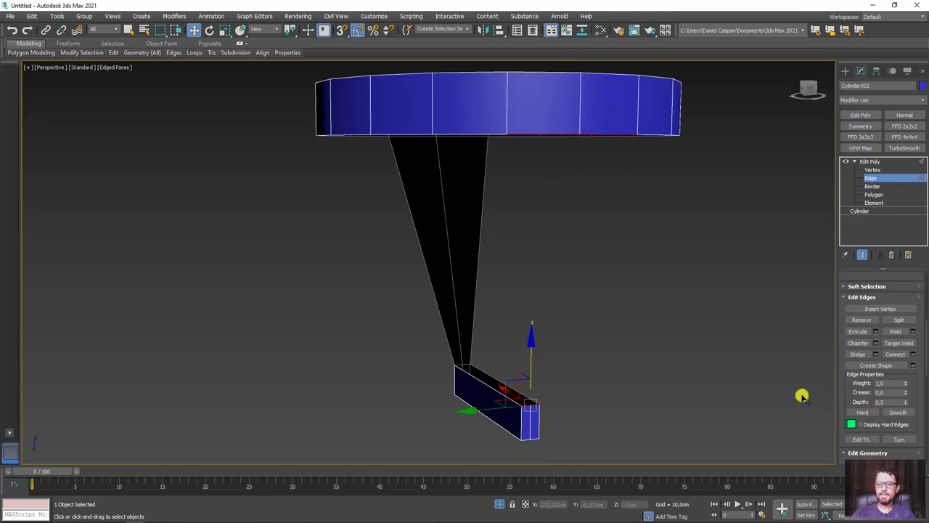
{"action": "left_click", "coordinate": [858, 354]}
{"action": "mouse_move", "coordinate": [600, 251]}
{"action": "middle_mouse_down", "text": "alt"}
{"action": "mouse_move", "coordinate": [475, 235]}
{"action": "mouse_move", "coordinate": [540, 235]}
{"action": "mouse_move", "coordinate": [458, 182]}
{"action": "mouse_move", "coordinate": [461, 167]}
{"action": "middle_mouse_up", "text": "alt"}
Loop-select the ring's entire top rim via Modify Selection.
{"action": "left_click", "coordinate": [442, 183]}
{"action": "left_click", "coordinate": [48, 53]}
{"action": "mouse_move", "coordinate": [81, 52]}
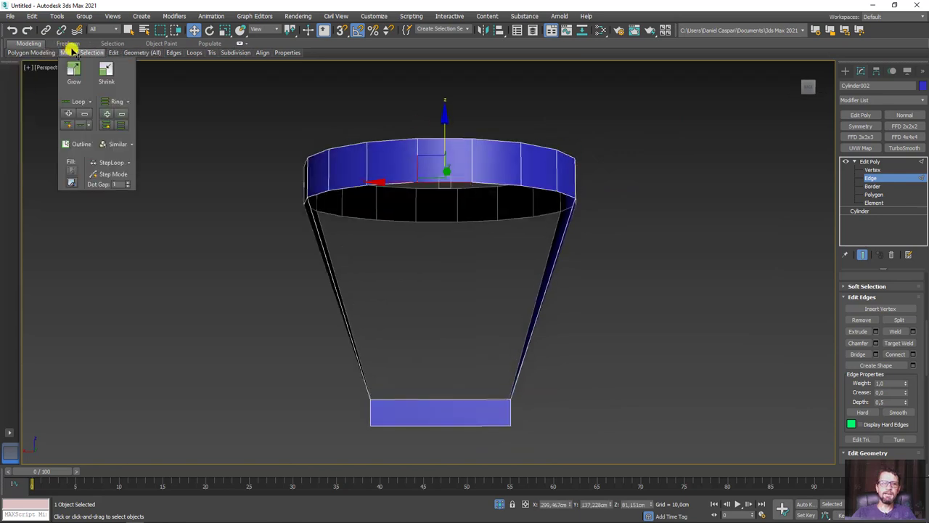
{"action": "left_click", "coordinate": [68, 113]}
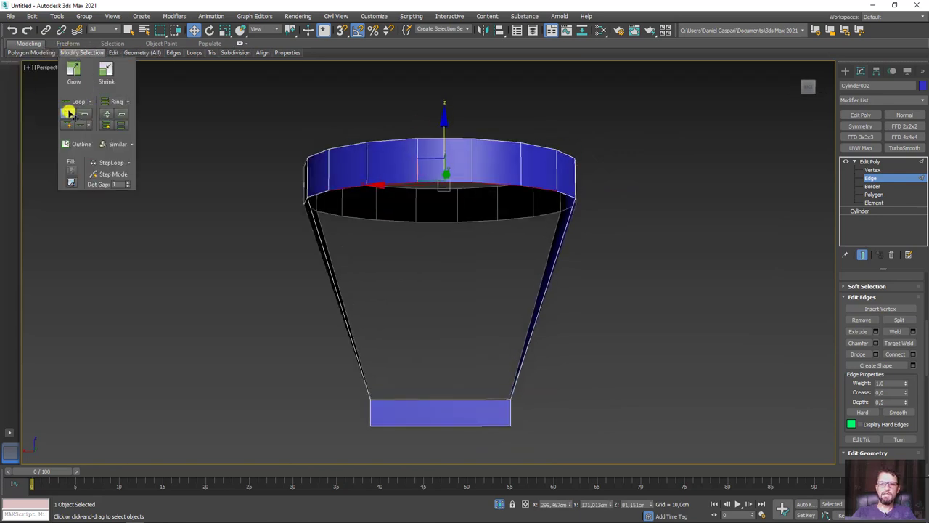
{"action": "middle_click_drag", "start_coordinate": [674, 288], "coordinate": [799, 313], "text": "alt"}
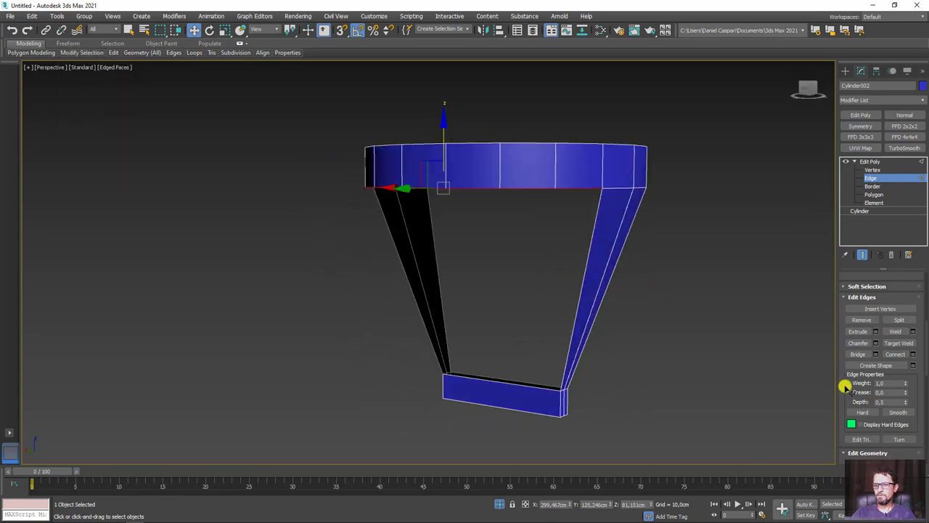
Expand and collapse the Soft Selection rollout.
{"action": "scroll", "coordinate": [846, 383], "scroll_direction": "down", "scroll_amount": 3}
{"action": "scroll", "coordinate": [850, 395], "scroll_direction": "up", "scroll_amount": 3}
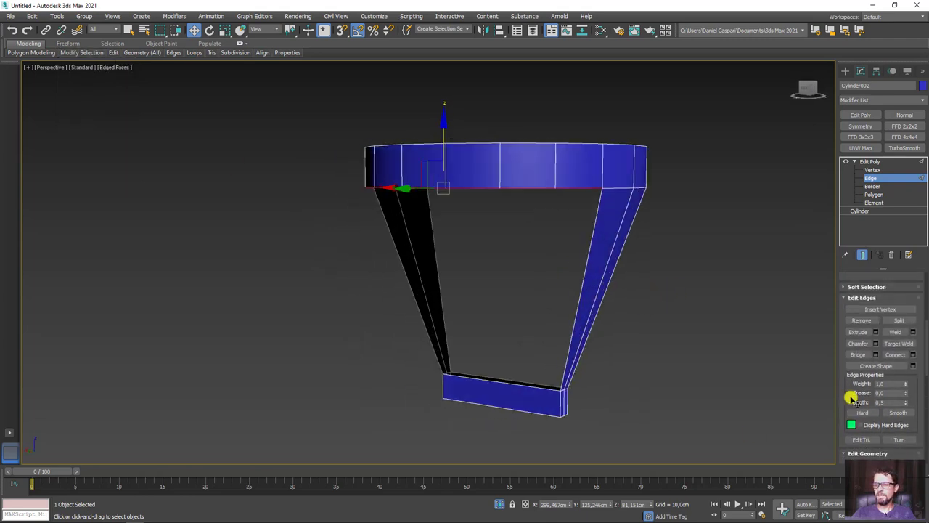
{"action": "left_click", "coordinate": [850, 291]}
{"action": "scroll", "coordinate": [851, 291], "scroll_direction": "up", "scroll_amount": 2}
{"action": "left_click", "coordinate": [849, 337]}
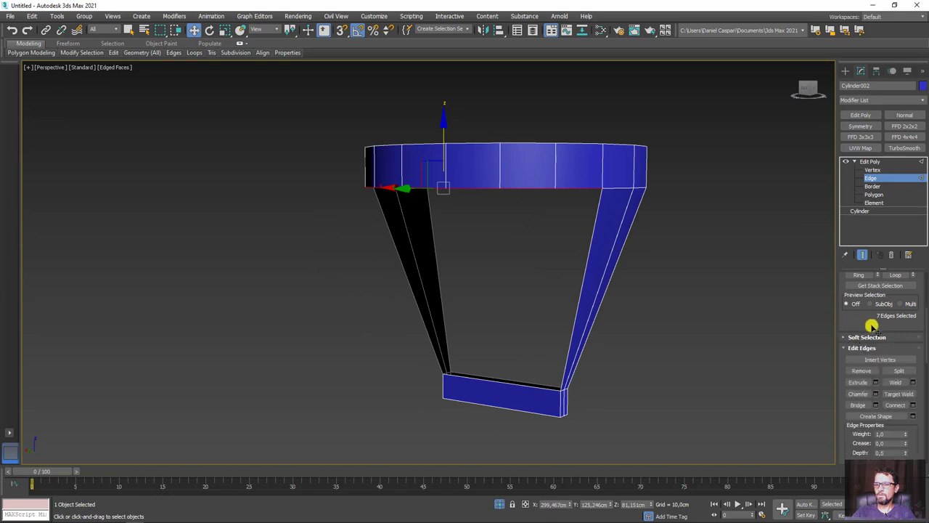
Annotate the bottom block, clear the marks, and select its four edges.
{"action": "left_click_drag", "start_coordinate": [901, 306], "coordinate": [878, 307]}
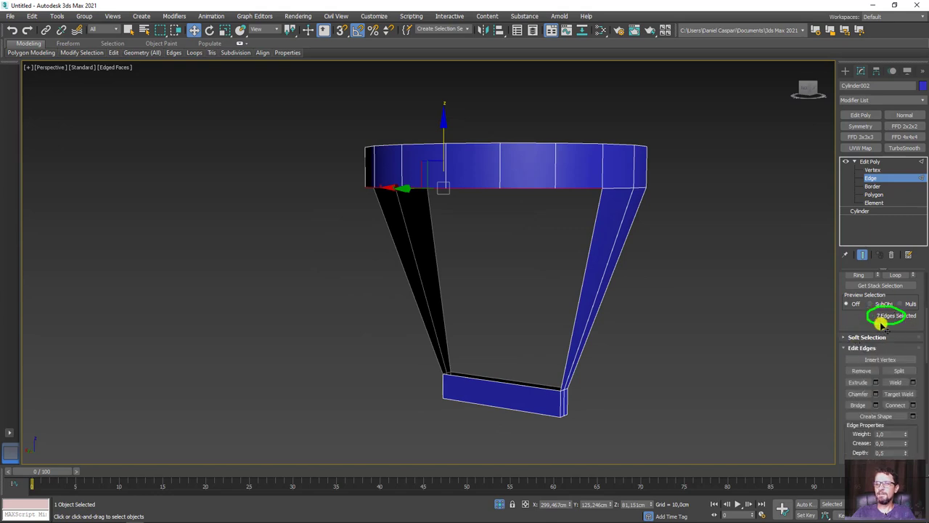
{"action": "mouse_move", "coordinate": [536, 371]}
{"action": "left_mouse_down"}
{"action": "mouse_move", "coordinate": [535, 418]}
{"action": "mouse_move", "coordinate": [512, 428]}
{"action": "left_mouse_up"}
{"action": "mouse_move", "coordinate": [494, 379]}
{"action": "left_mouse_down"}
{"action": "mouse_move", "coordinate": [492, 401]}
{"action": "mouse_move", "coordinate": [475, 415]}
{"action": "left_mouse_up"}
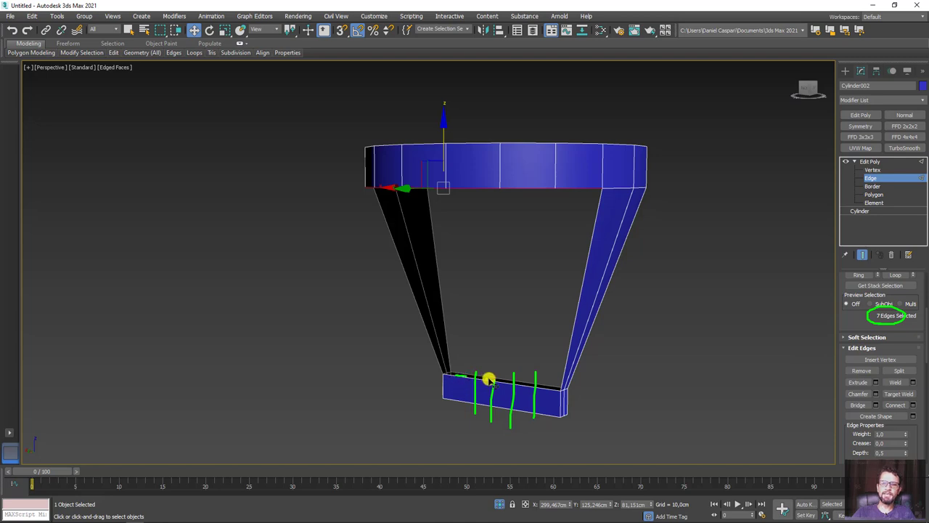
{"action": "key", "text": "Escape"}
{"action": "middle_click_drag", "start_coordinate": [498, 378], "coordinate": [494, 316], "text": "alt"}
{"action": "left_click", "coordinate": [491, 398]}
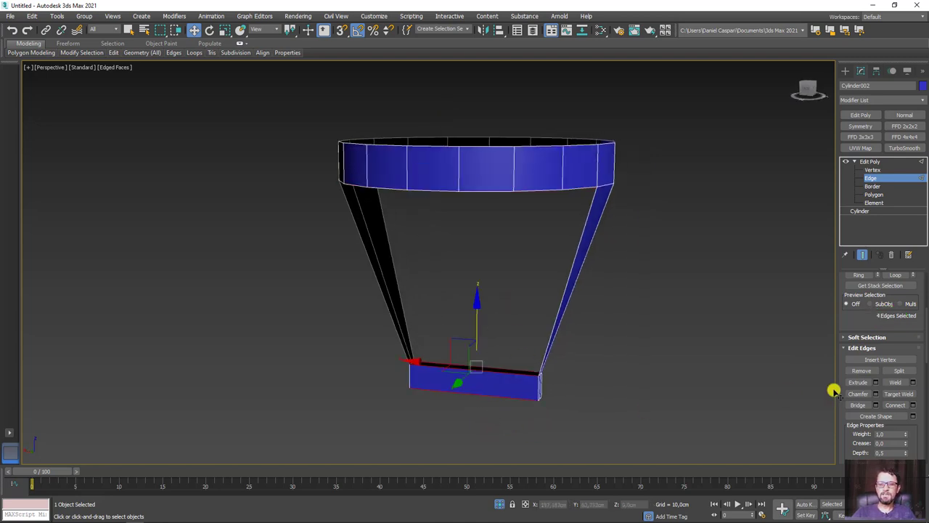
Connect the bottom block's four edges with 1 segment.
{"action": "key", "text": "ctrl+shift+e"}
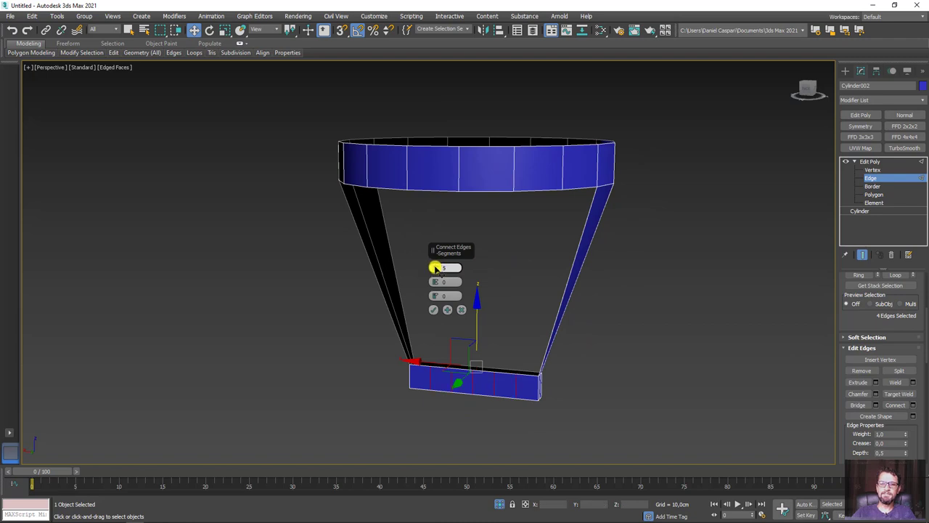
{"action": "left_click", "coordinate": [434, 309]}
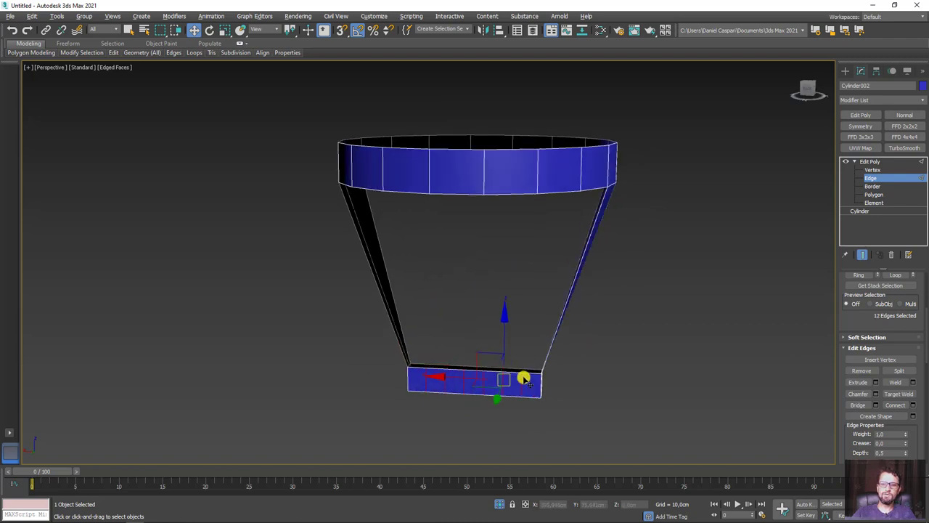
{"action": "mouse_move", "coordinate": [522, 377]}
{"action": "middle_mouse_down", "text": "alt"}
{"action": "mouse_move", "coordinate": [535, 353]}
{"action": "mouse_move", "coordinate": [498, 206]}
{"action": "middle_mouse_up", "text": "alt"}
Pick one top-band edge and its matching block edge, then Loop both into rings.
{"action": "left_click", "coordinate": [486, 147]}
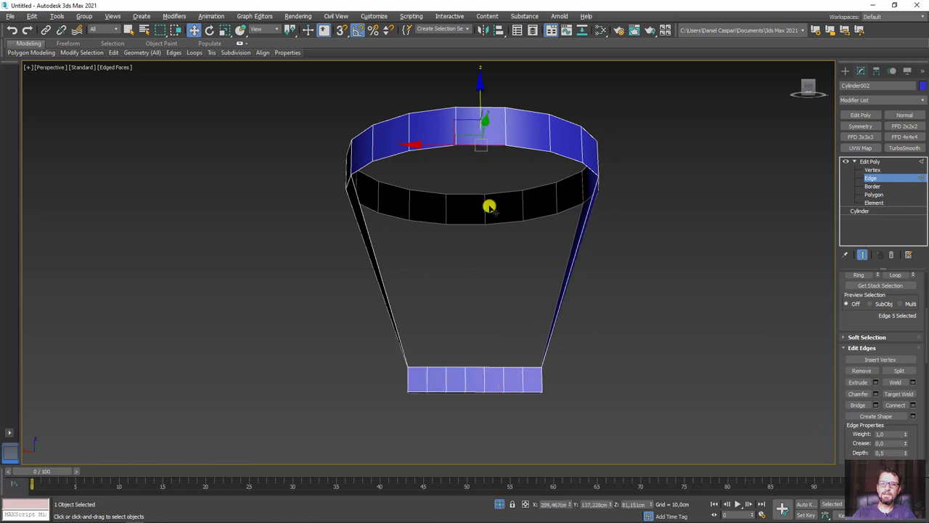
{"action": "left_click", "coordinate": [472, 372], "text": "ctrl"}
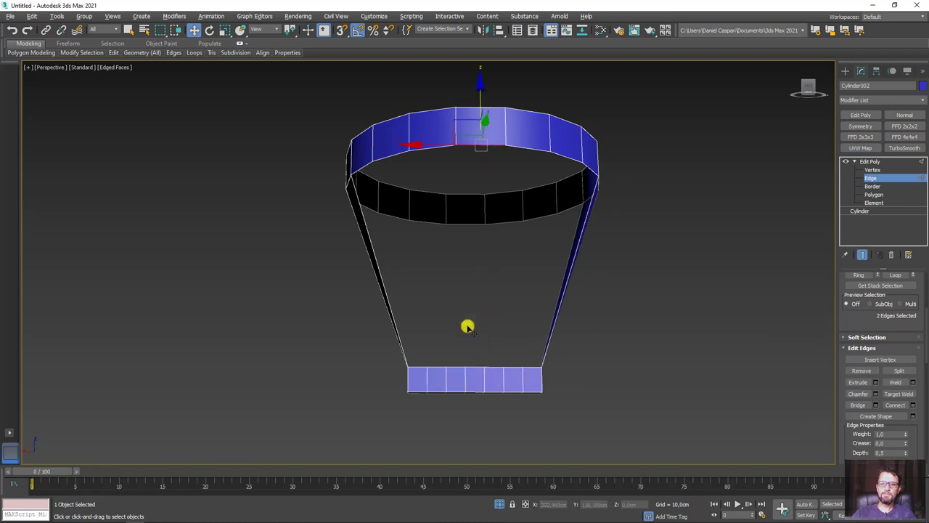
{"action": "left_click", "coordinate": [477, 148]}
{"action": "left_click", "coordinate": [478, 369], "text": "ctrl"}
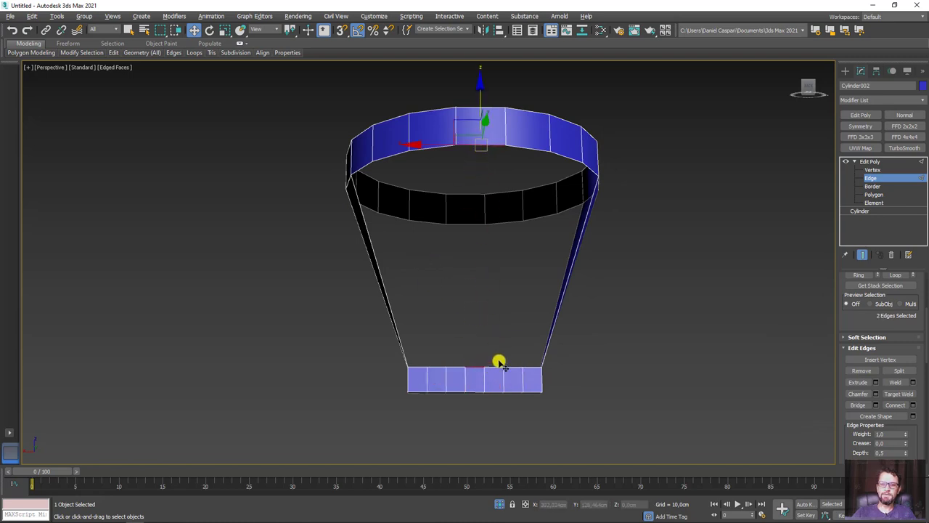
{"action": "left_click", "coordinate": [81, 52]}
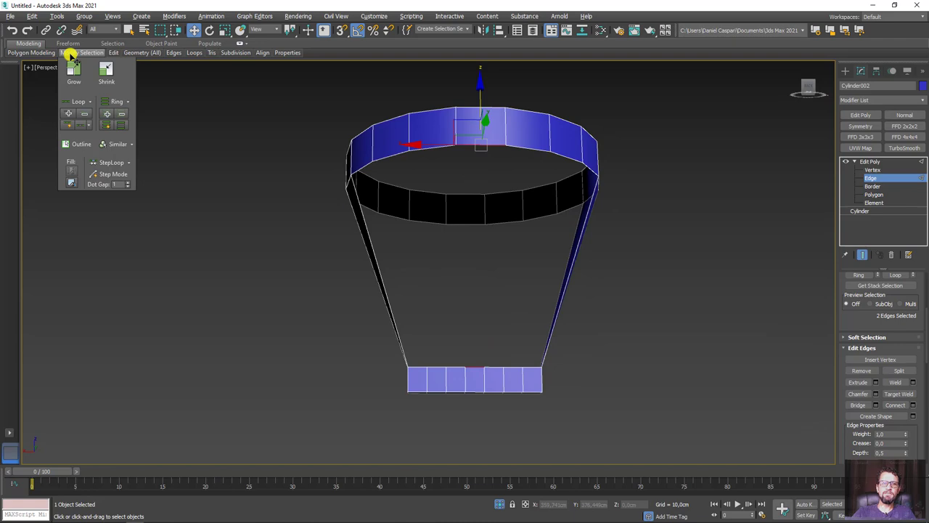
{"action": "left_click", "coordinate": [76, 101]}
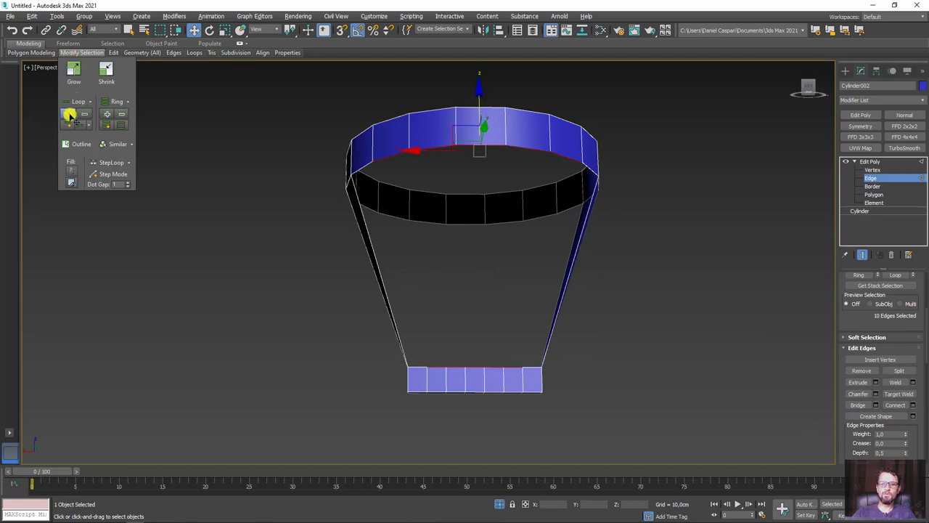
Bridge the outer top-band and block edge rings into the outer funnel wall.
{"action": "left_click", "coordinate": [858, 404]}
{"action": "mouse_move", "coordinate": [530, 305]}
{"action": "middle_mouse_down", "text": "alt"}
{"action": "mouse_move", "coordinate": [596, 309]}
{"action": "mouse_move", "coordinate": [492, 324]}
{"action": "mouse_move", "coordinate": [508, 319]}
{"action": "mouse_move", "coordinate": [506, 141]}
{"action": "middle_mouse_up", "text": "alt"}
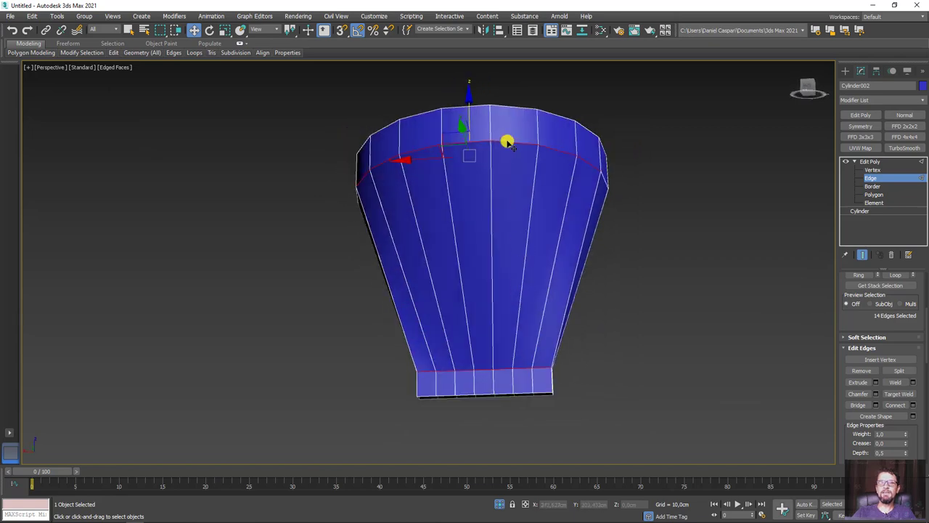
{"action": "left_click_drag", "start_coordinate": [487, 97], "coordinate": [499, 369]}
Loop-select the inner rim and block edge rings and bridge them for the inside wall.
{"action": "left_click", "coordinate": [711, 297]}
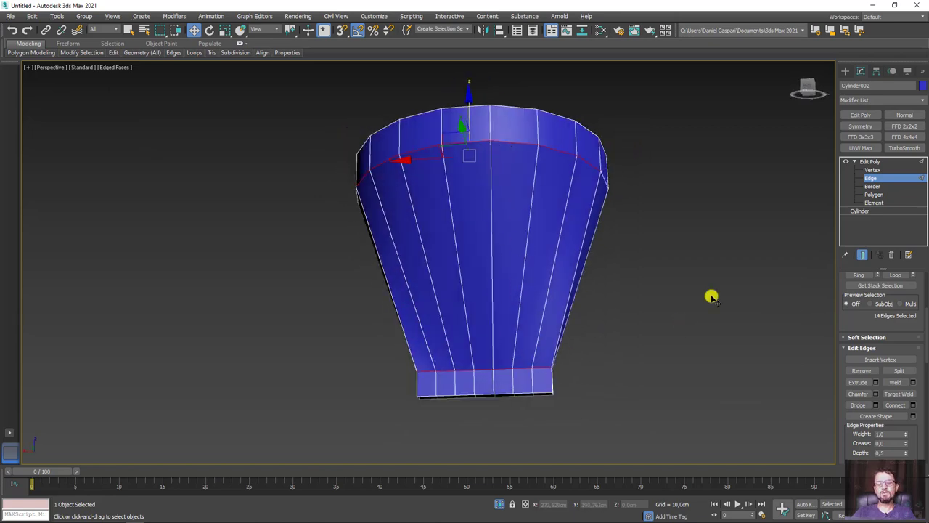
{"action": "middle_click_drag", "start_coordinate": [712, 297], "coordinate": [525, 259], "text": "alt"}
{"action": "left_click", "coordinate": [558, 105]}
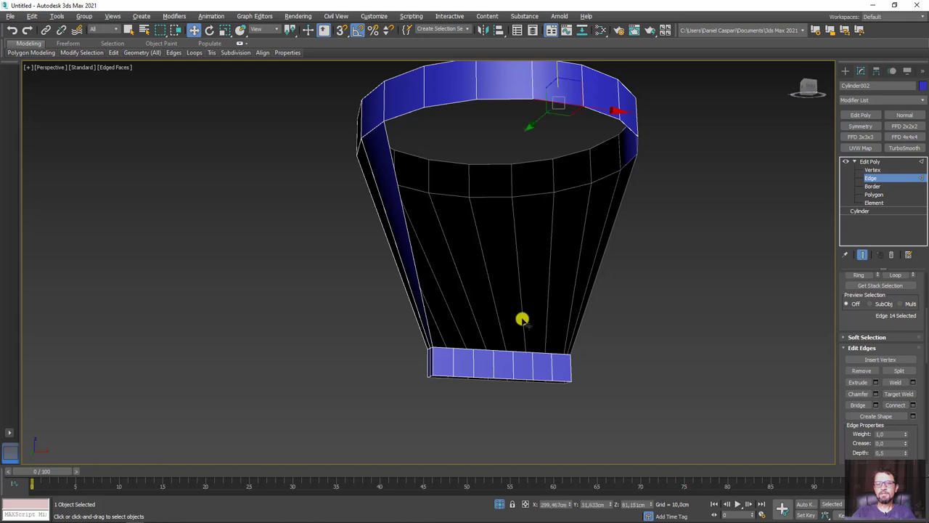
{"action": "left_click", "coordinate": [501, 353], "text": "ctrl"}
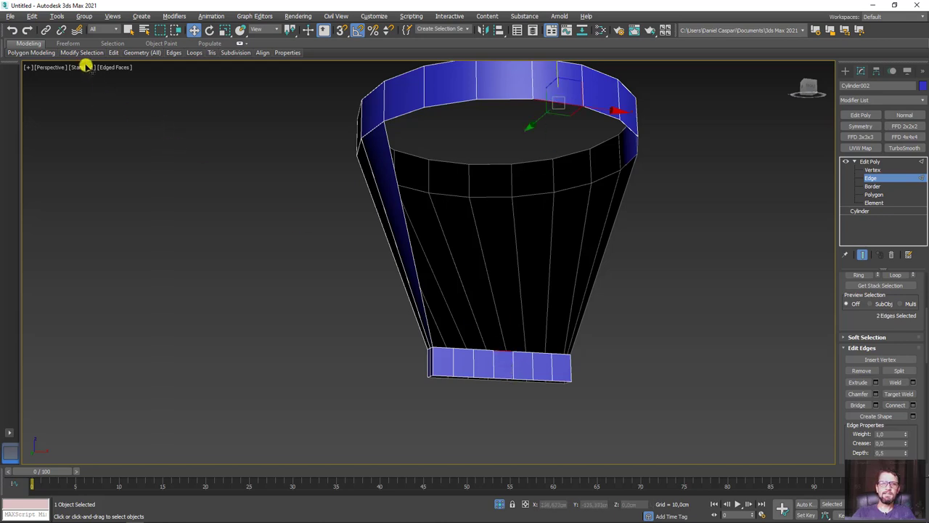
{"action": "left_click", "coordinate": [68, 114]}
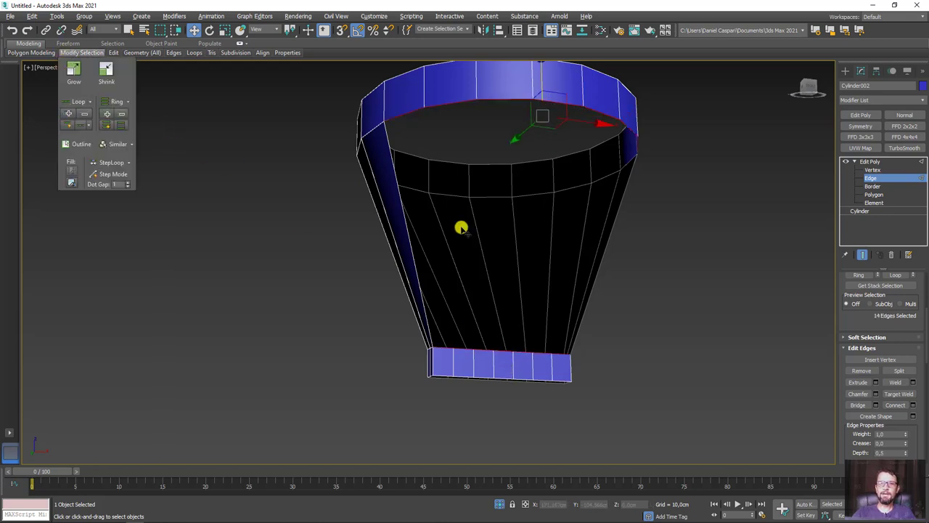
{"action": "left_click", "coordinate": [859, 404]}
Switch to Border level and turn off Isolate Selection to show the whole scene.
{"action": "scroll", "coordinate": [589, 298], "scroll_direction": "down", "scroll_amount": 5}
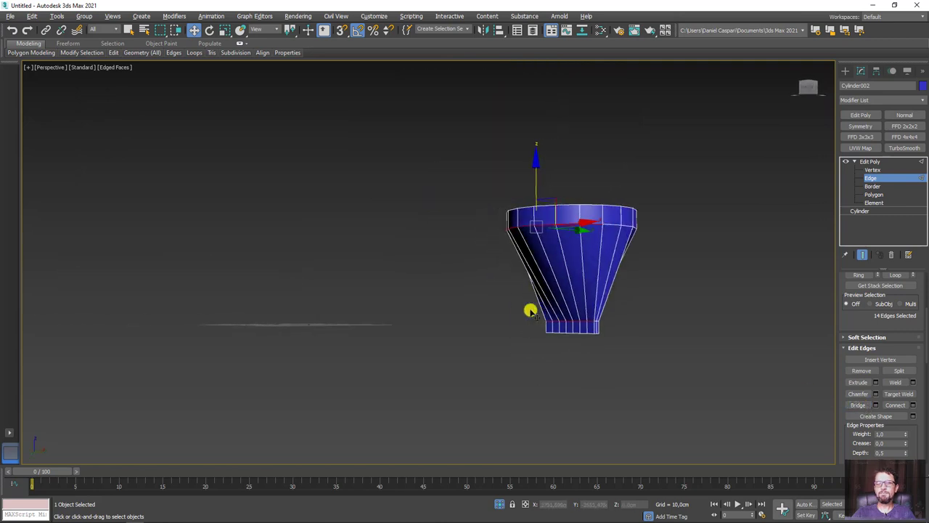
{"action": "mouse_move", "coordinate": [531, 311]}
{"action": "middle_mouse_down", "text": "alt"}
{"action": "mouse_move", "coordinate": [650, 339]}
{"action": "mouse_move", "coordinate": [562, 312]}
{"action": "middle_mouse_up", "text": "alt"}
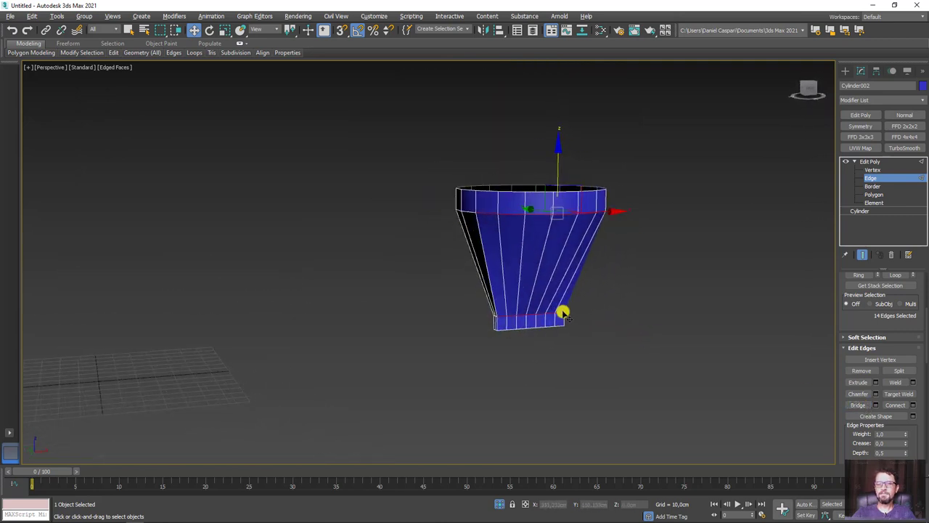
{"action": "left_click", "coordinate": [874, 187]}
{"action": "middle_click_drag", "start_coordinate": [687, 225], "coordinate": [622, 360], "text": "alt"}
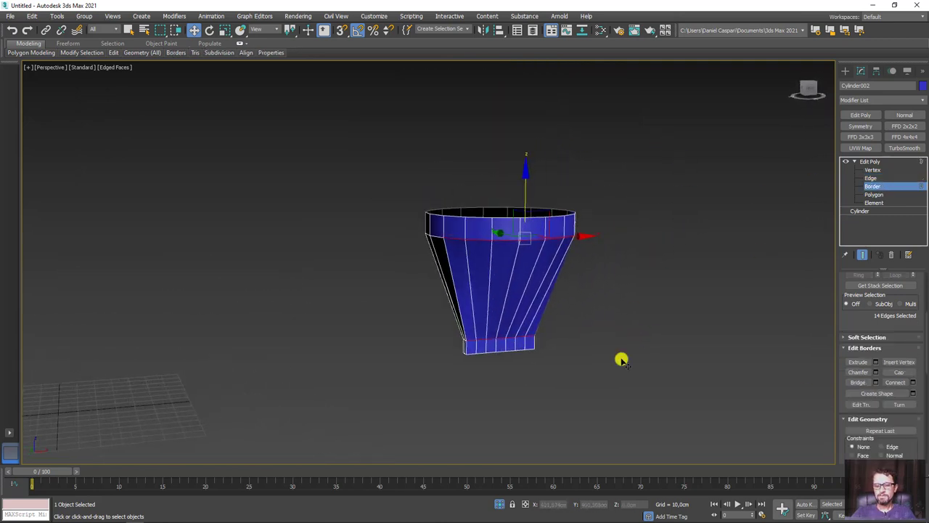
{"action": "left_click", "coordinate": [501, 501]}
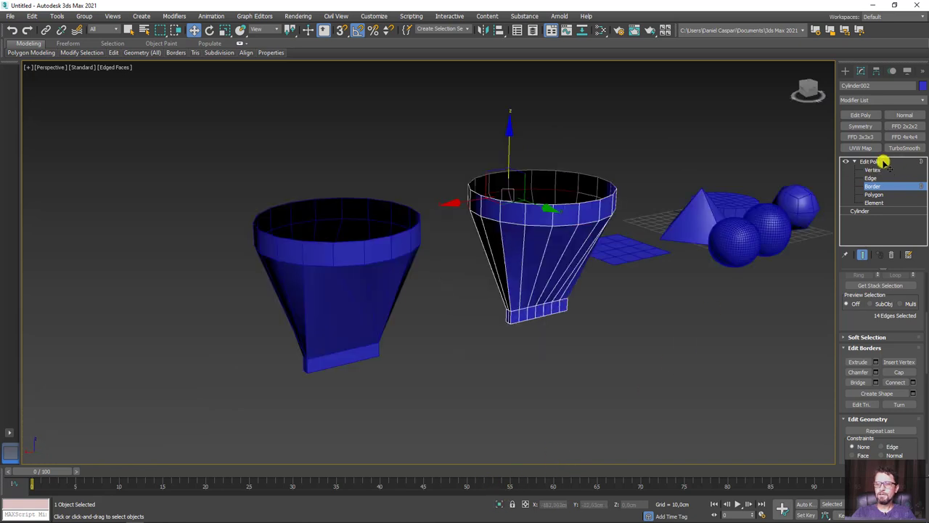
Exit sub-object editing and select both funnels in a front view.
{"action": "left_click", "coordinate": [875, 161]}
{"action": "mouse_move", "coordinate": [616, 266]}
{"action": "middle_mouse_down", "text": "alt"}
{"action": "mouse_move", "coordinate": [529, 259]}
{"action": "mouse_move", "coordinate": [509, 150]}
{"action": "middle_mouse_up", "text": "alt"}
{"action": "left_click", "coordinate": [388, 247], "text": "ctrl"}
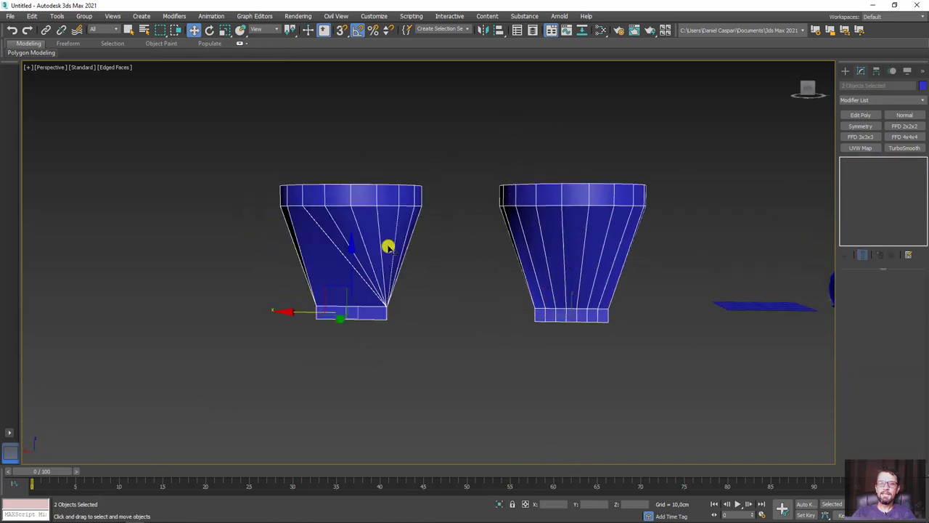
Mark up the left funnel's triangulated sides against the right funnel's quad walls.
{"action": "mouse_move", "coordinate": [308, 209]}
{"action": "left_mouse_down"}
{"action": "mouse_move", "coordinate": [375, 305]}
{"action": "mouse_move", "coordinate": [326, 211]}
{"action": "mouse_move", "coordinate": [347, 268]}
{"action": "left_mouse_up"}
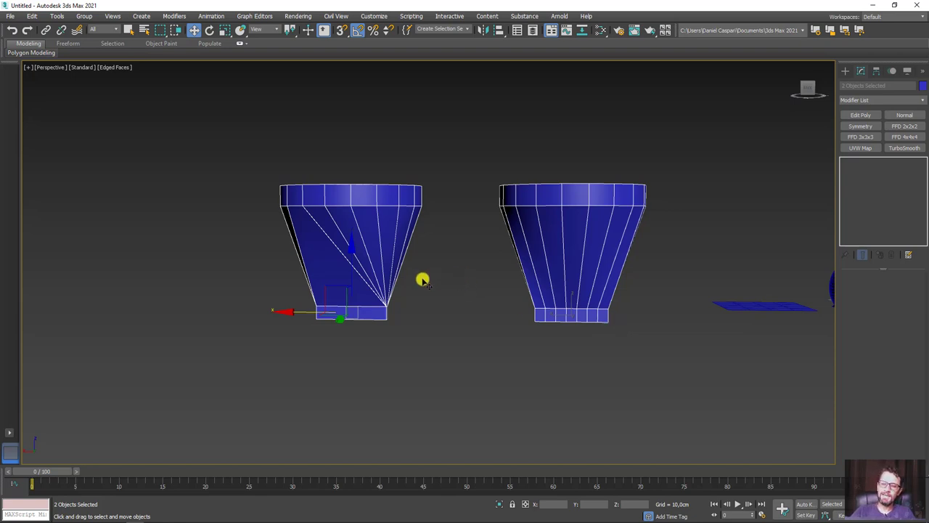
{"action": "left_click_drag", "start_coordinate": [412, 212], "coordinate": [392, 258]}
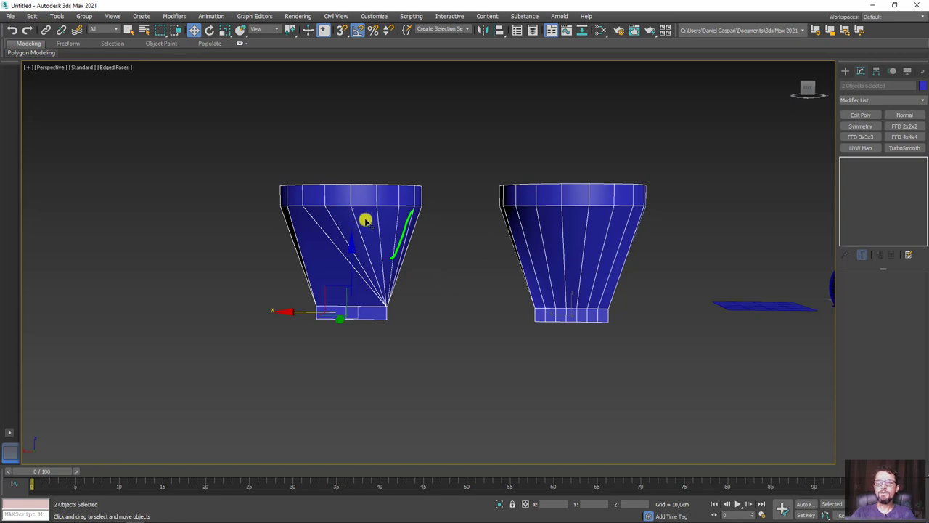
{"action": "left_click_drag", "start_coordinate": [390, 220], "coordinate": [413, 233]}
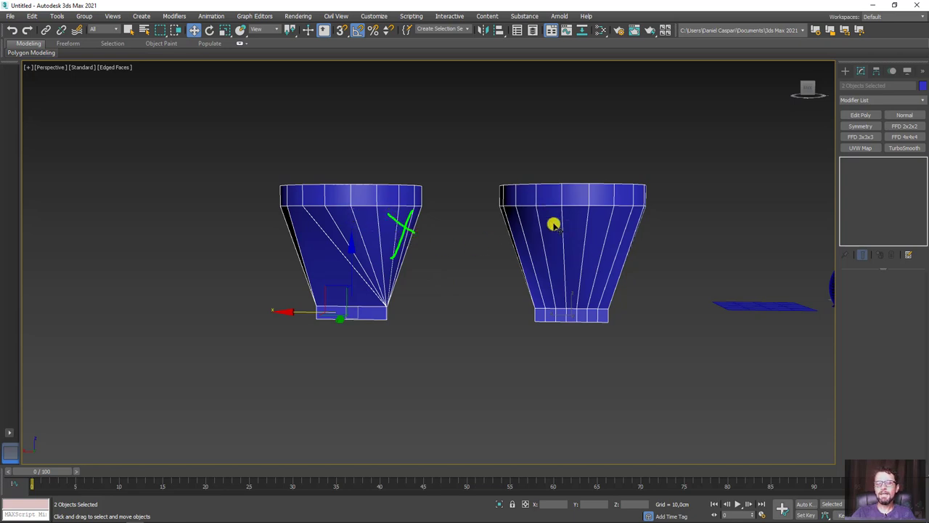
{"action": "left_click_drag", "start_coordinate": [554, 225], "coordinate": [583, 228]}
{"action": "middle_click_drag", "start_coordinate": [407, 252], "coordinate": [515, 244]}
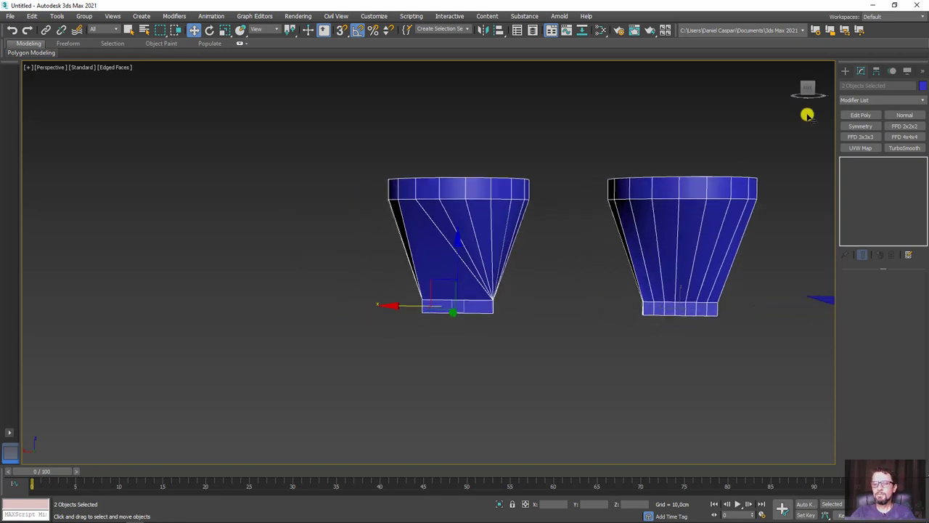
{"action": "left_click", "coordinate": [845, 70]}
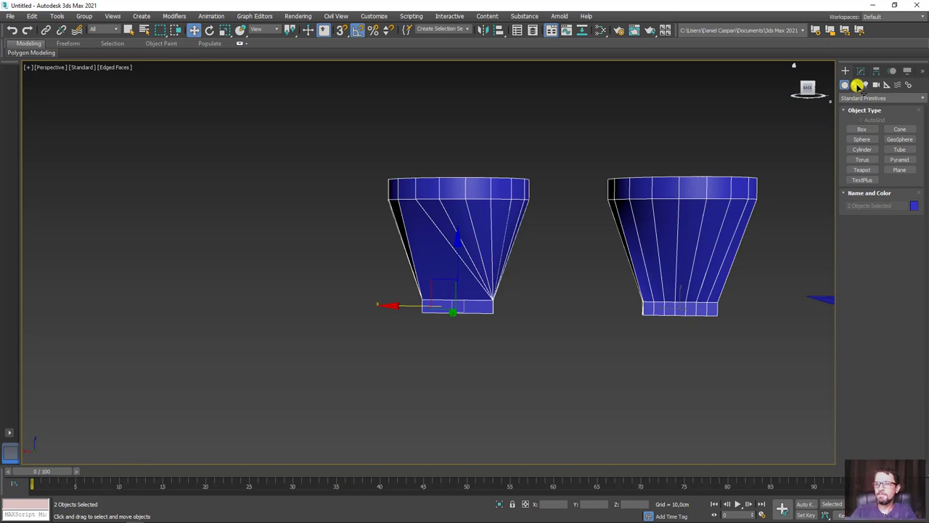
Commit Connect Edges on the left cup to add horizontal loops down its sides.
{"action": "left_click", "coordinate": [857, 85]}
{"action": "left_click", "coordinate": [845, 85]}
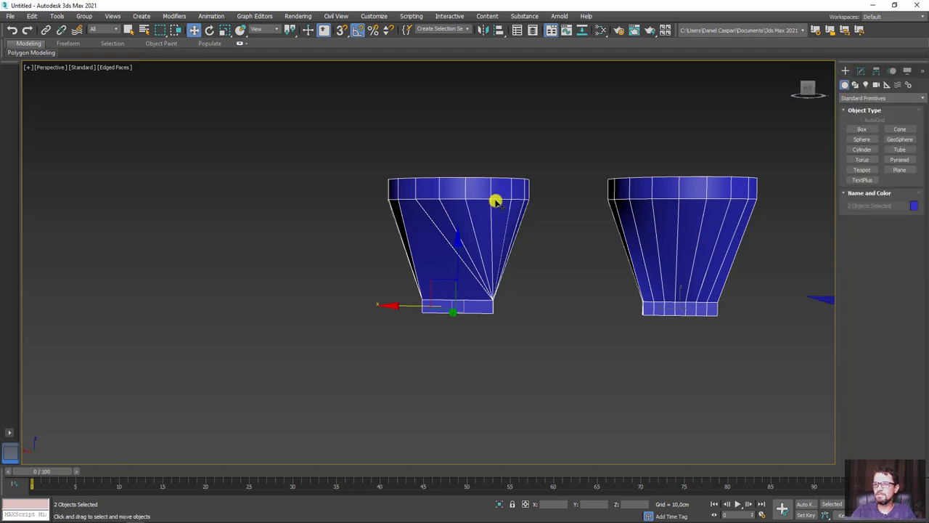
{"action": "left_click", "coordinate": [451, 194]}
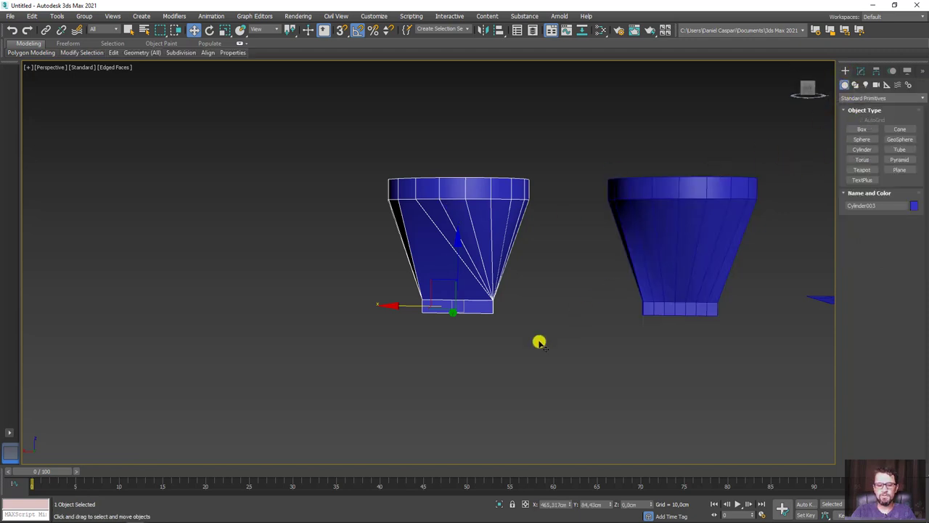
{"action": "key", "text": "2"}
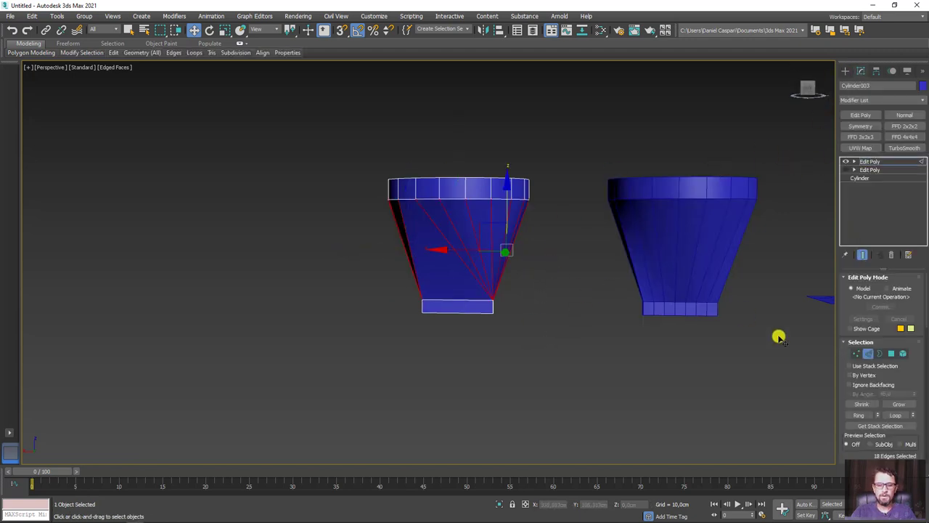
{"action": "left_click_drag", "start_coordinate": [842, 404], "coordinate": [847, 207]}
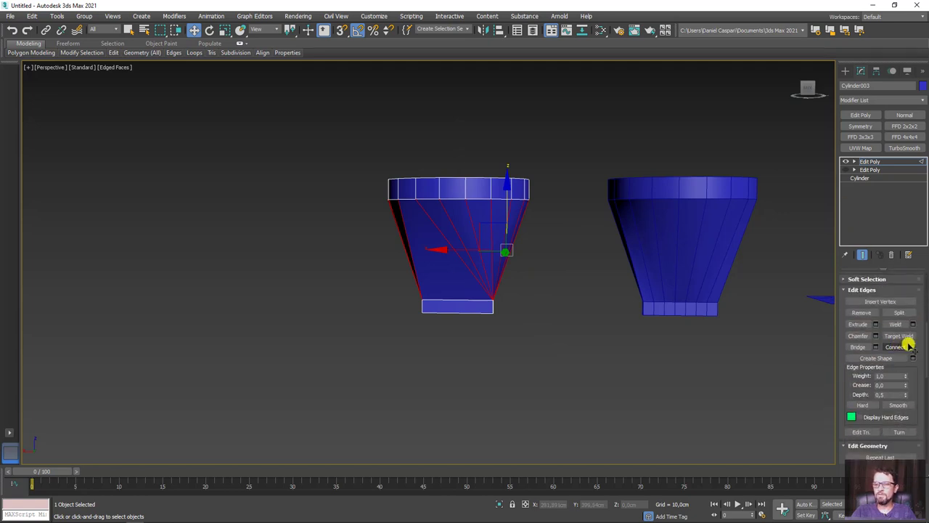
{"action": "left_click", "coordinate": [913, 347]}
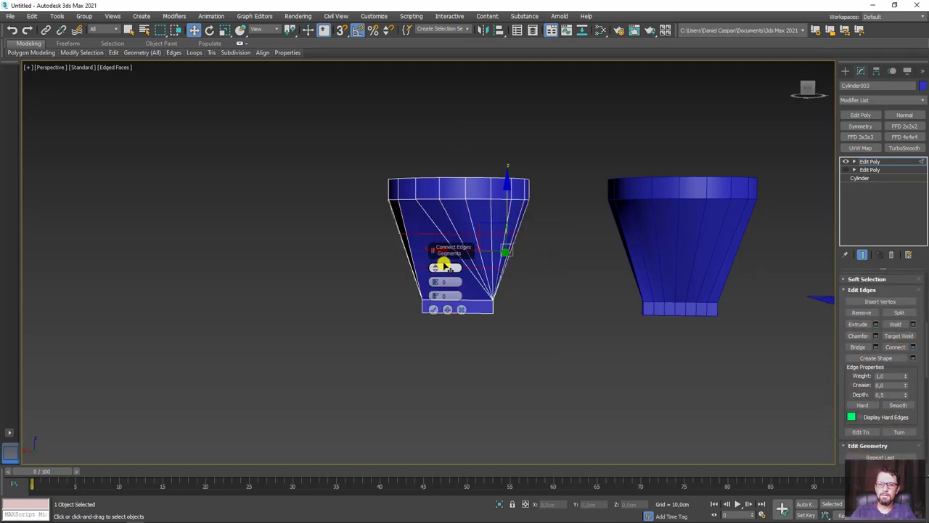
{"action": "left_click", "coordinate": [434, 310]}
Connect the right cup's vertical edges with 6 segments for an even quad grid.
{"action": "left_click", "coordinate": [872, 161]}
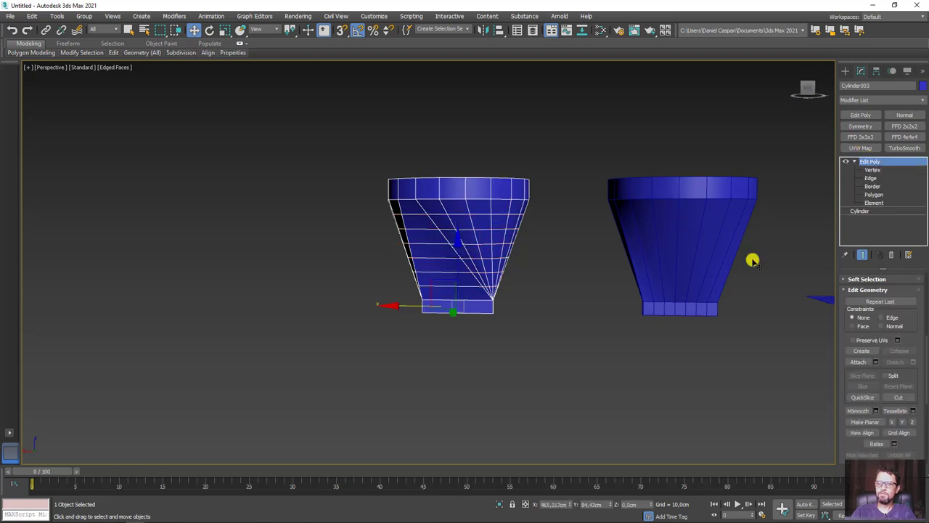
{"action": "left_click", "coordinate": [719, 276]}
{"action": "left_click", "coordinate": [872, 177]}
{"action": "left_click", "coordinate": [606, 255]}
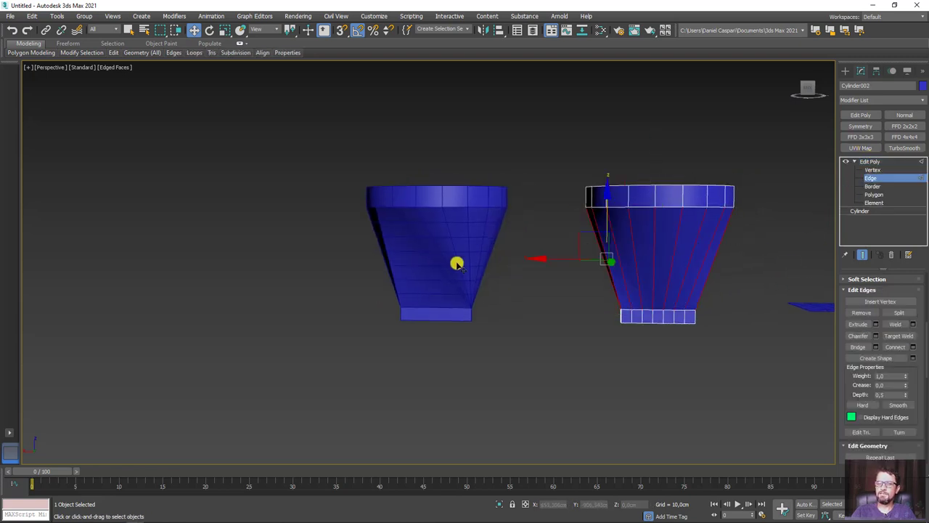
{"action": "left_click", "coordinate": [914, 347]}
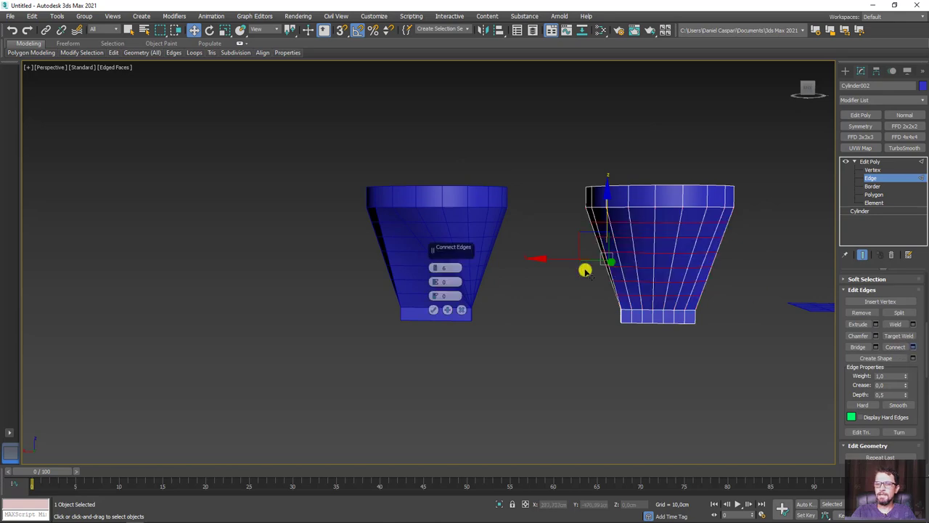
{"action": "left_click", "coordinate": [434, 309]}
Leave edge editing, select both cups, then select only the left cup.
{"action": "left_click", "coordinate": [870, 161]}
{"action": "left_click_drag", "start_coordinate": [813, 156], "coordinate": [432, 316]}
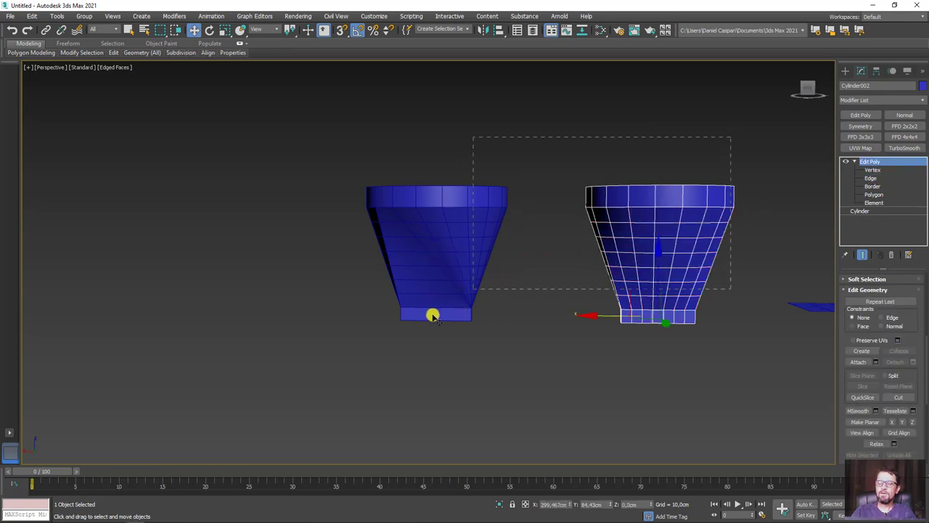
{"action": "mouse_move", "coordinate": [431, 315]}
{"action": "middle_mouse_down", "text": "alt"}
{"action": "mouse_move", "coordinate": [617, 295]}
{"action": "mouse_move", "coordinate": [605, 282]}
{"action": "mouse_move", "coordinate": [705, 269]}
{"action": "mouse_move", "coordinate": [668, 297]}
{"action": "mouse_move", "coordinate": [626, 293]}
{"action": "mouse_move", "coordinate": [625, 276]}
{"action": "middle_mouse_up", "text": "alt"}
{"action": "left_click_drag", "start_coordinate": [531, 126], "coordinate": [414, 284]}
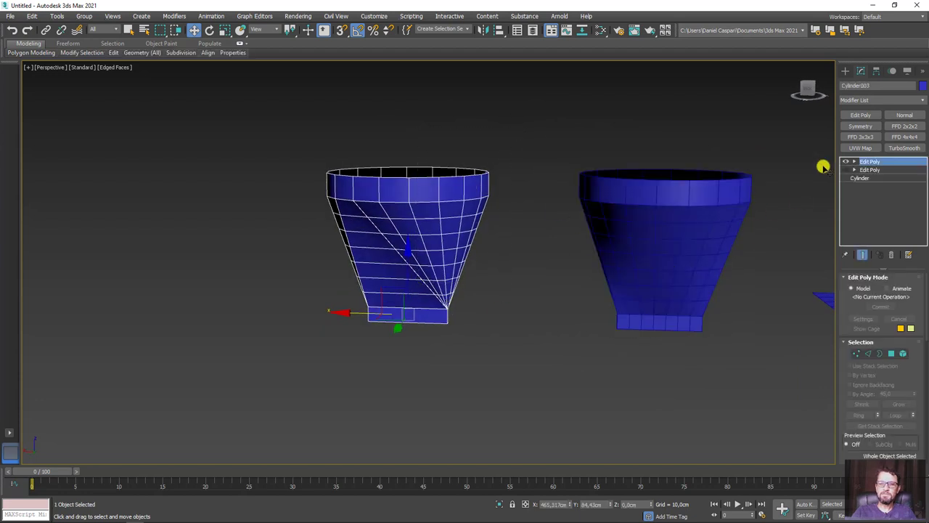
Add a Bend modifier to the left cup, trying angles from 58 to 126 degrees around Y.
{"action": "left_click", "coordinate": [923, 106]}
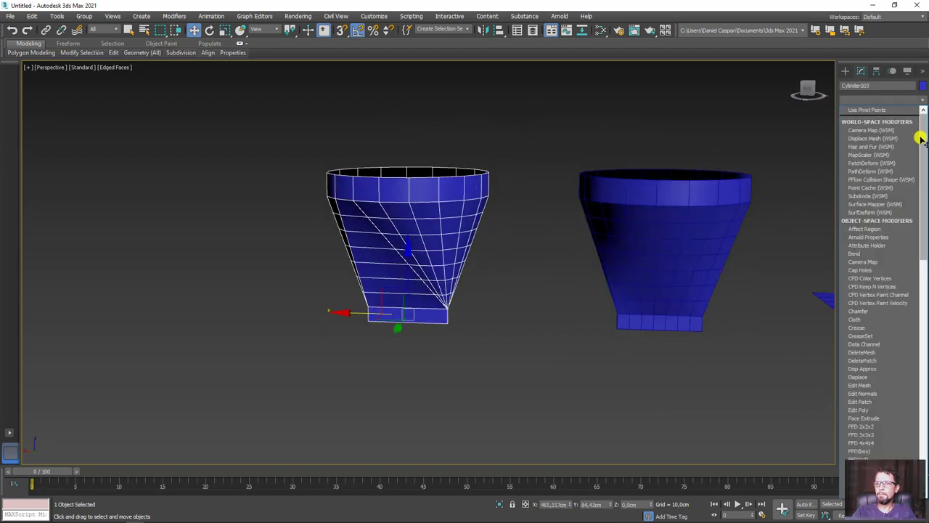
{"action": "left_click_drag", "start_coordinate": [919, 137], "coordinate": [920, 185]}
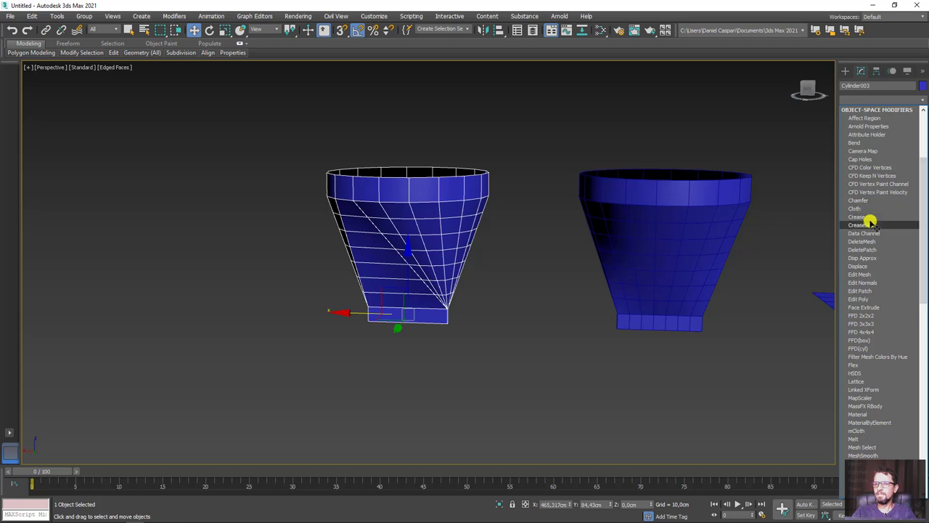
{"action": "left_click", "coordinate": [859, 142]}
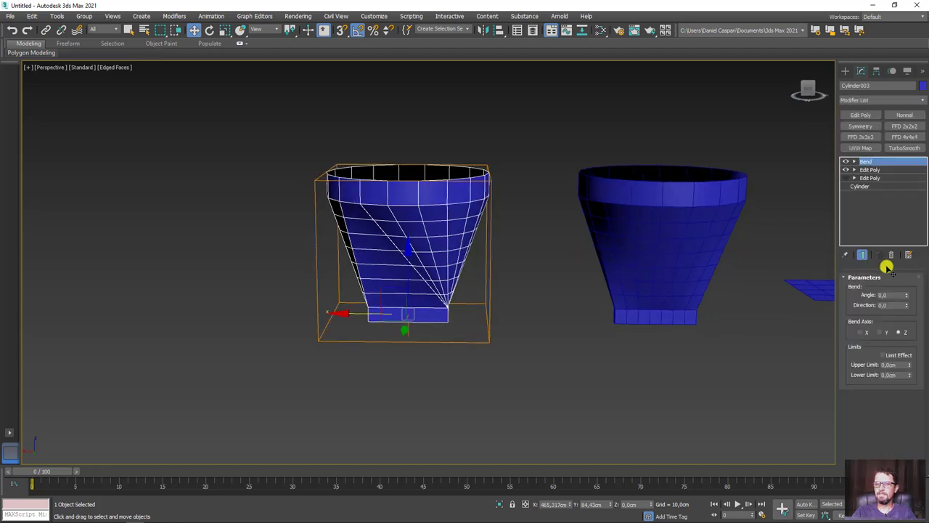
{"action": "mouse_move", "coordinate": [907, 297]}
{"action": "left_mouse_down"}
{"action": "mouse_move", "coordinate": [888, 225]}
{"action": "mouse_move", "coordinate": [913, 312]}
{"action": "left_mouse_up"}
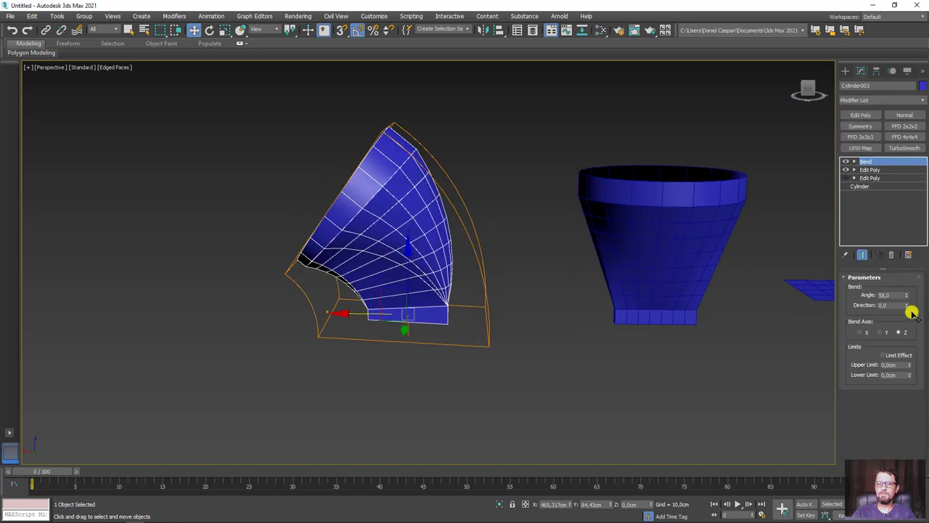
{"action": "left_click", "coordinate": [877, 331]}
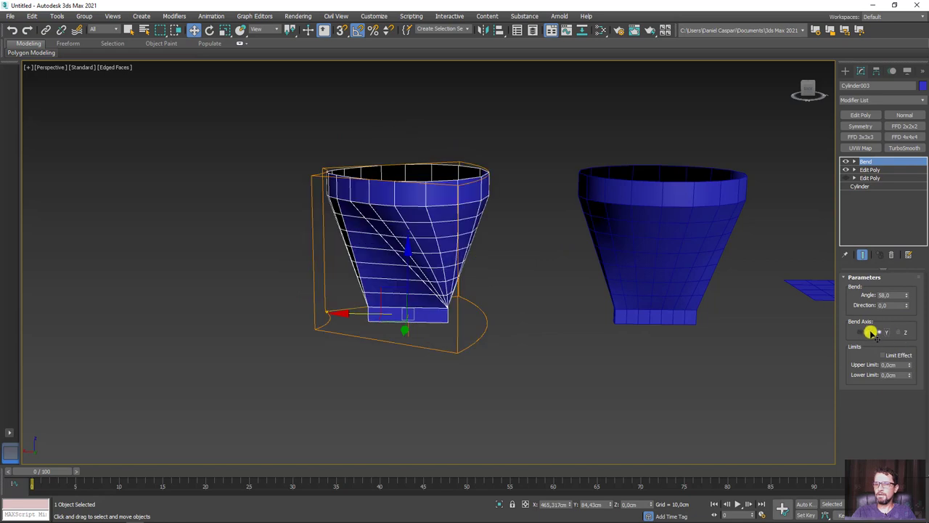
{"action": "mouse_move", "coordinate": [908, 296]}
{"action": "left_mouse_down"}
{"action": "mouse_move", "coordinate": [892, 189]}
{"action": "mouse_move", "coordinate": [898, 246]}
{"action": "mouse_move", "coordinate": [880, 234]}
{"action": "left_mouse_up"}
Settle the bend at 121 degrees on the Y axis after briefly trying X.
{"action": "middle_click_drag", "start_coordinate": [451, 258], "coordinate": [462, 265], "text": "alt"}
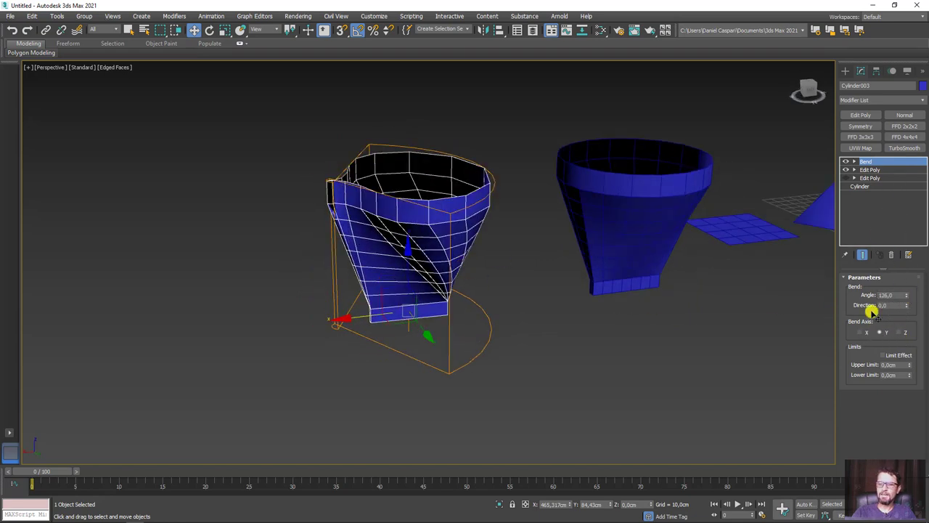
{"action": "left_click", "coordinate": [859, 331]}
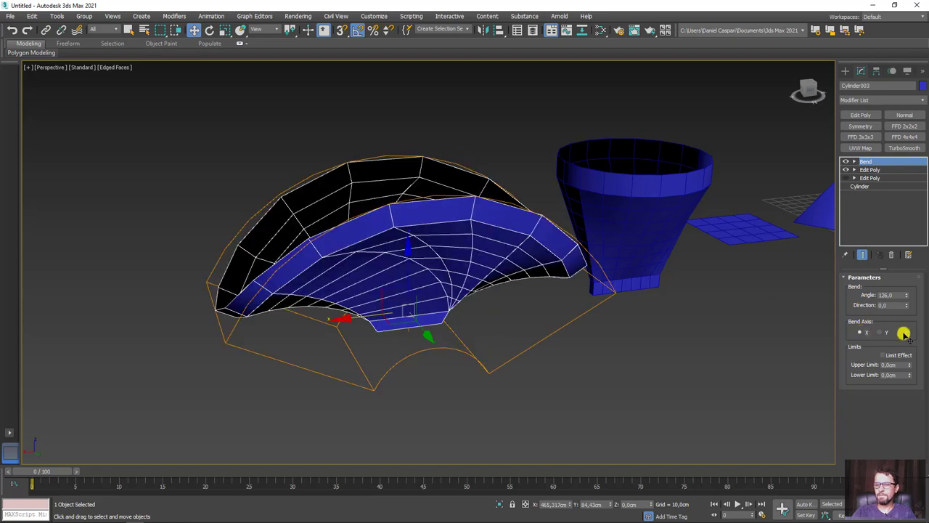
{"action": "mouse_move", "coordinate": [908, 296]}
{"action": "left_mouse_down"}
{"action": "mouse_move", "coordinate": [907, 348]}
{"action": "mouse_move", "coordinate": [903, 313]}
{"action": "left_mouse_up"}
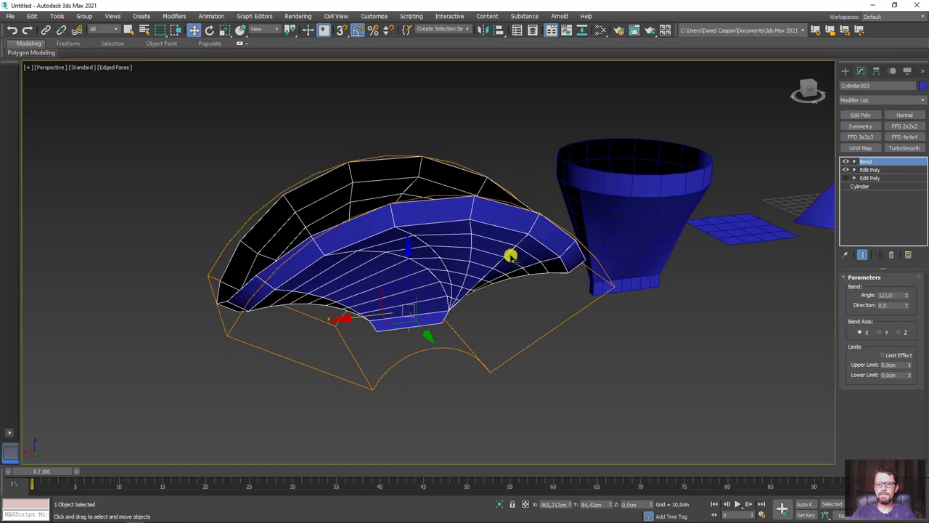
{"action": "mouse_move", "coordinate": [508, 255]}
{"action": "middle_mouse_down", "text": "alt"}
{"action": "mouse_move", "coordinate": [386, 245]}
{"action": "mouse_move", "coordinate": [401, 240]}
{"action": "middle_mouse_up", "text": "alt"}
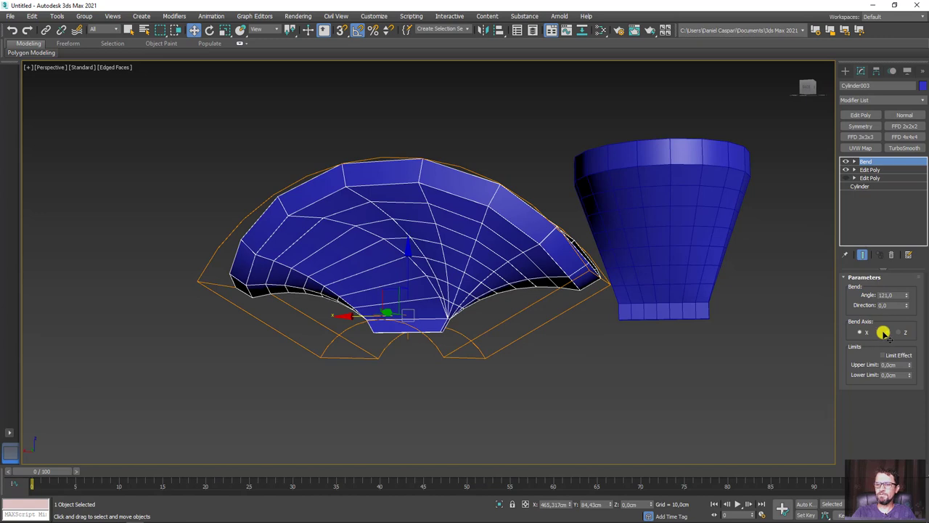
{"action": "left_click", "coordinate": [881, 332]}
{"action": "mouse_move", "coordinate": [565, 271]}
{"action": "middle_mouse_down", "text": "alt"}
{"action": "mouse_move", "coordinate": [620, 307]}
{"action": "mouse_move", "coordinate": [591, 297]}
{"action": "mouse_move", "coordinate": [634, 283]}
{"action": "middle_mouse_up", "text": "alt"}
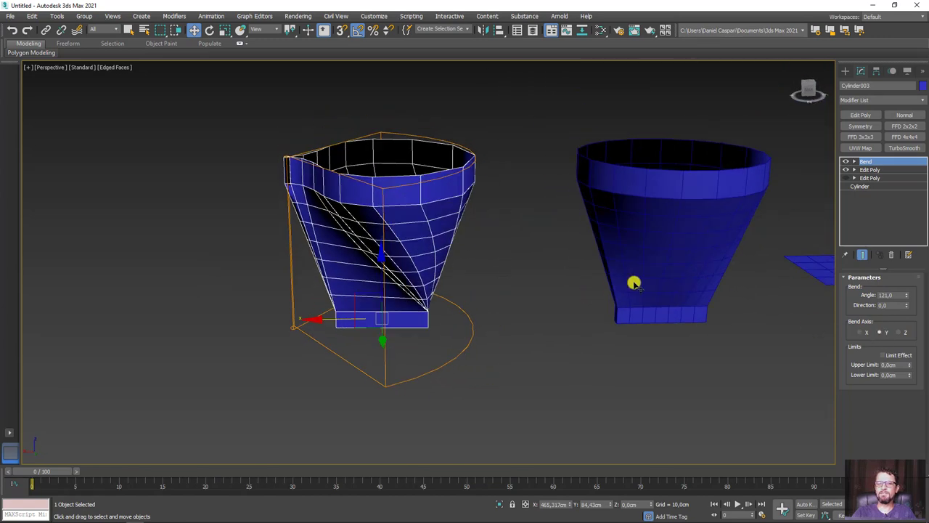
{"action": "left_click", "coordinate": [682, 213]}
{"action": "middle_click_drag", "start_coordinate": [682, 213], "coordinate": [660, 276]}
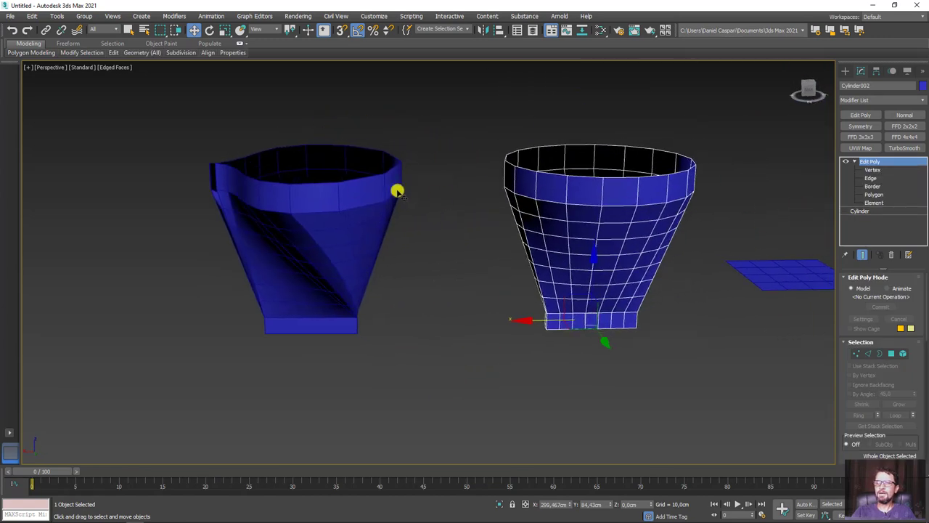
Copy the left cup's Bend modifier and paste it as an instance onto the right cup.
{"action": "left_click", "coordinate": [333, 194]}
{"action": "right_click", "coordinate": [868, 162]}
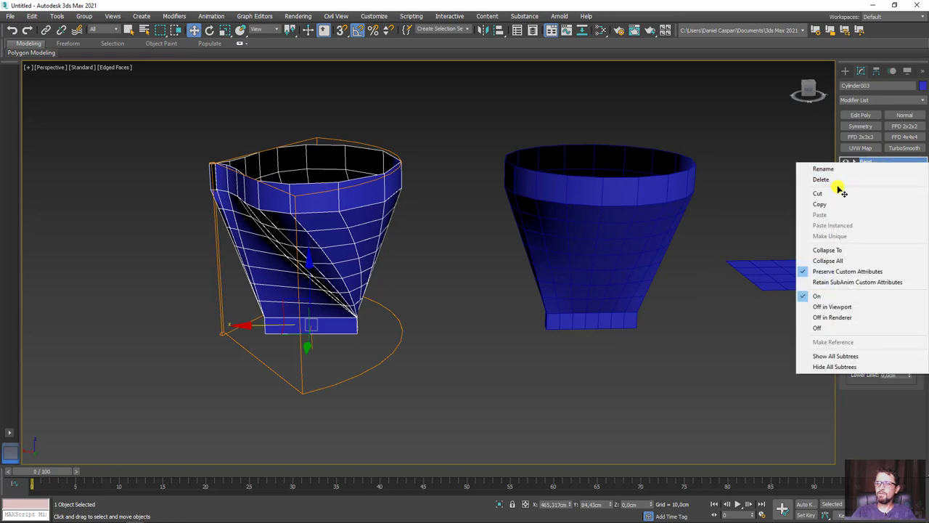
{"action": "left_click", "coordinate": [820, 204]}
{"action": "left_click", "coordinate": [639, 205]}
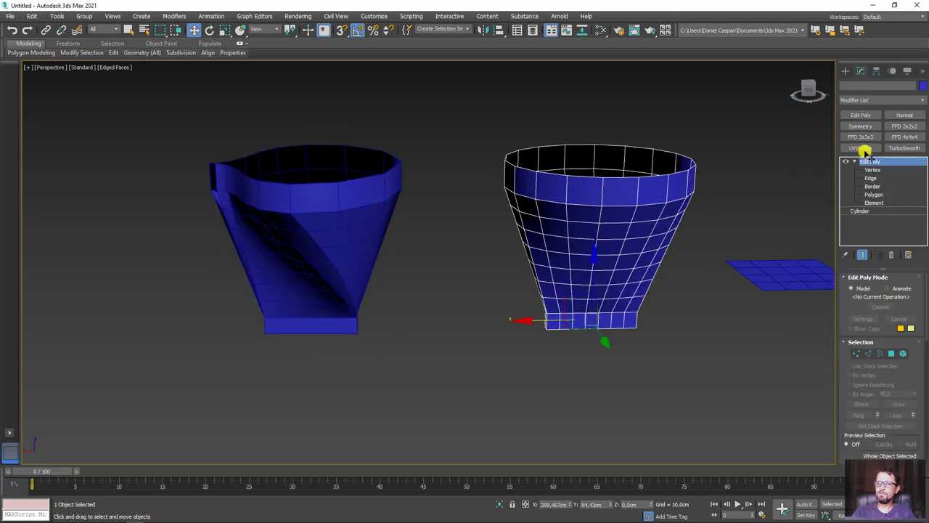
{"action": "right_click", "coordinate": [868, 161]}
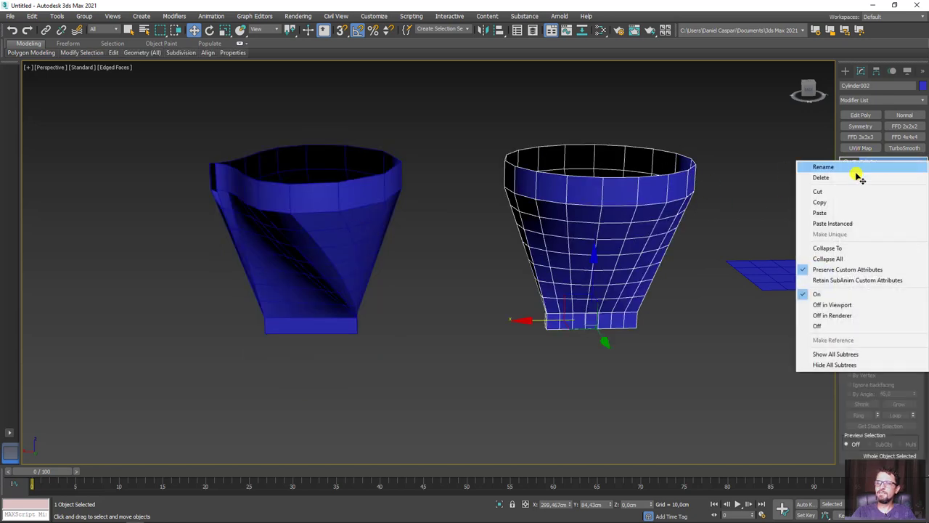
{"action": "left_click", "coordinate": [842, 223]}
Orbit side-on and annotate the right cup's curved edge flow.
{"action": "mouse_move", "coordinate": [619, 289]}
{"action": "middle_mouse_down", "text": "alt"}
{"action": "mouse_move", "coordinate": [710, 282]}
{"action": "mouse_move", "coordinate": [594, 302]}
{"action": "middle_mouse_up", "text": "alt"}
{"action": "mouse_move", "coordinate": [597, 301]}
{"action": "left_mouse_down"}
{"action": "mouse_move", "coordinate": [595, 269]}
{"action": "mouse_move", "coordinate": [557, 193]}
{"action": "left_mouse_up"}
{"action": "left_click_drag", "start_coordinate": [569, 282], "coordinate": [569, 297]}
{"action": "mouse_move", "coordinate": [544, 193]}
{"action": "left_mouse_down"}
{"action": "mouse_move", "coordinate": [568, 282]}
{"action": "mouse_move", "coordinate": [604, 183]}
{"action": "left_mouse_up"}
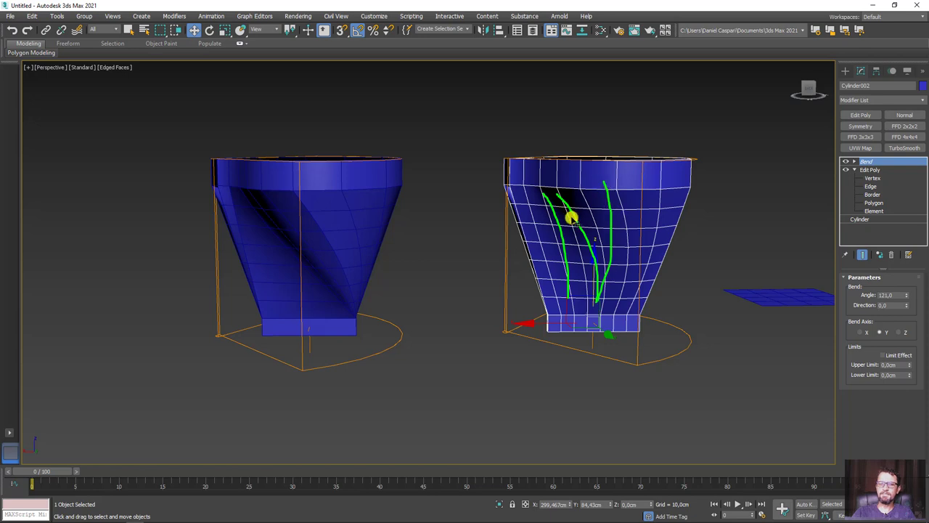
{"action": "key", "text": "Escape"}
Annotate the left cup's pinched, stretched edges against the right cup, then select both cups.
{"action": "left_click", "coordinate": [284, 321], "text": "ctrl"}
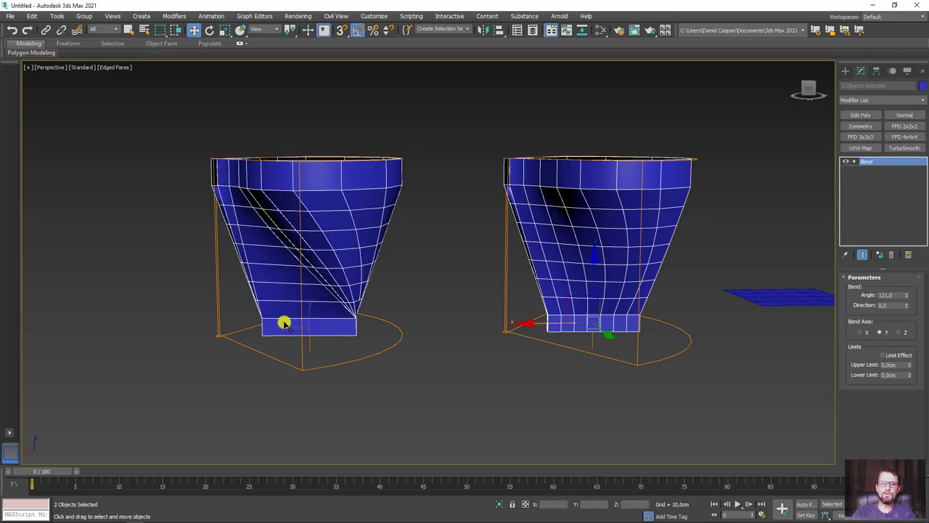
{"action": "mouse_move", "coordinate": [358, 322]}
{"action": "left_mouse_down"}
{"action": "mouse_move", "coordinate": [266, 203]}
{"action": "mouse_move", "coordinate": [347, 314]}
{"action": "left_mouse_up"}
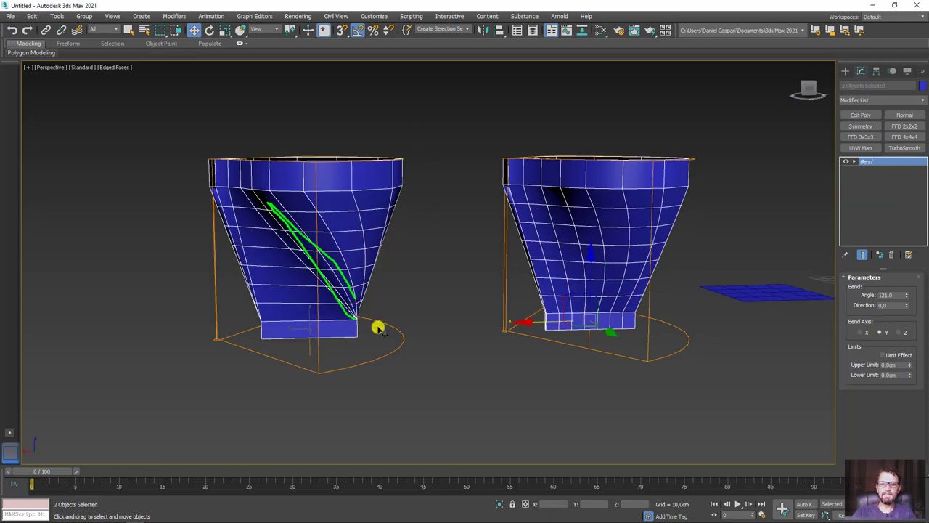
{"action": "middle_click_drag", "start_coordinate": [339, 302], "coordinate": [492, 295], "text": "alt"}
{"action": "middle_click_drag", "start_coordinate": [507, 295], "coordinate": [491, 298], "text": "alt"}
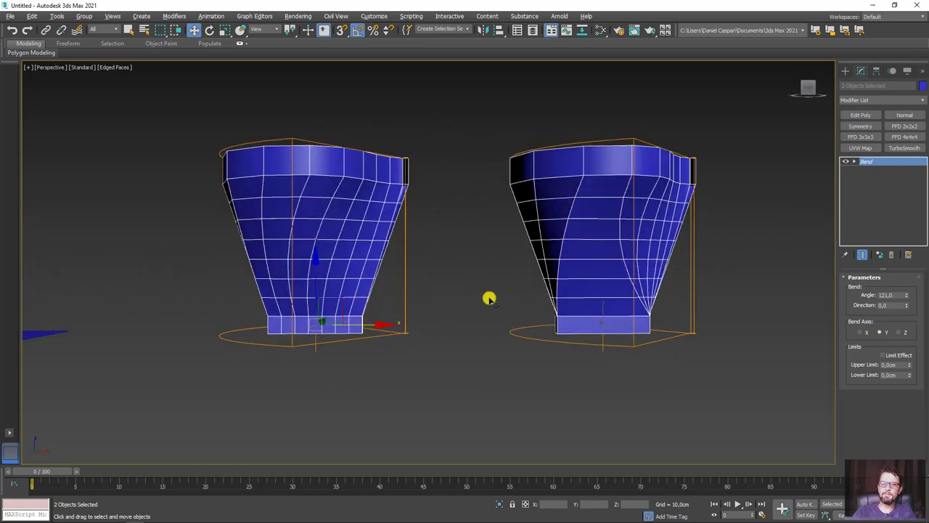
{"action": "mouse_move", "coordinate": [322, 295]}
{"action": "left_mouse_down"}
{"action": "mouse_move", "coordinate": [388, 190]}
{"action": "mouse_move", "coordinate": [378, 154]}
{"action": "left_mouse_up"}
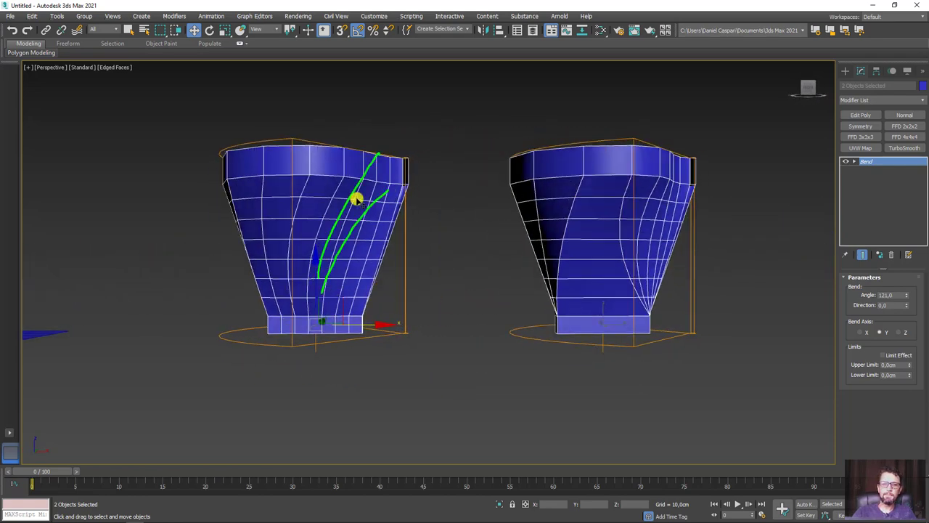
{"action": "left_click_drag", "start_coordinate": [283, 277], "coordinate": [344, 181]}
{"action": "left_click_drag", "start_coordinate": [338, 297], "coordinate": [392, 177]}
{"action": "left_click_drag", "start_coordinate": [571, 296], "coordinate": [589, 187]}
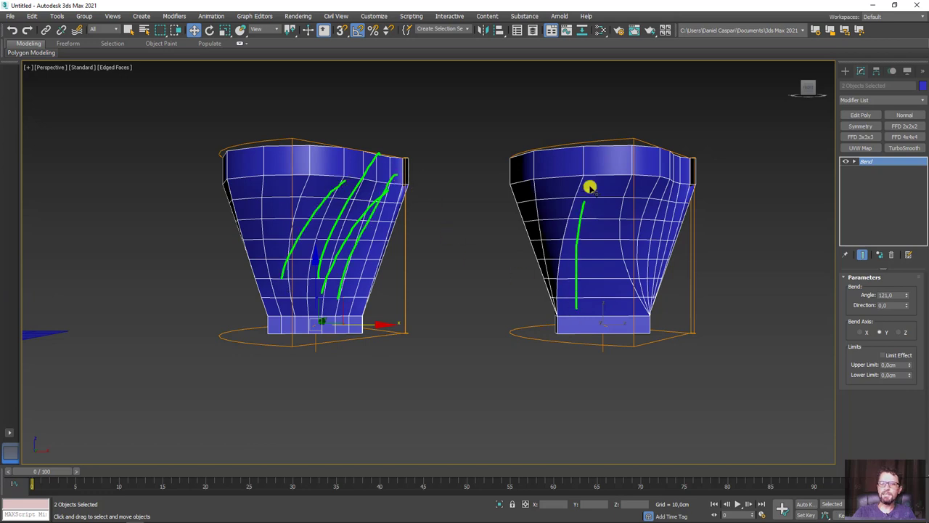
{"action": "left_click_drag", "start_coordinate": [607, 295], "coordinate": [605, 216]}
{"action": "key", "text": "Escape"}
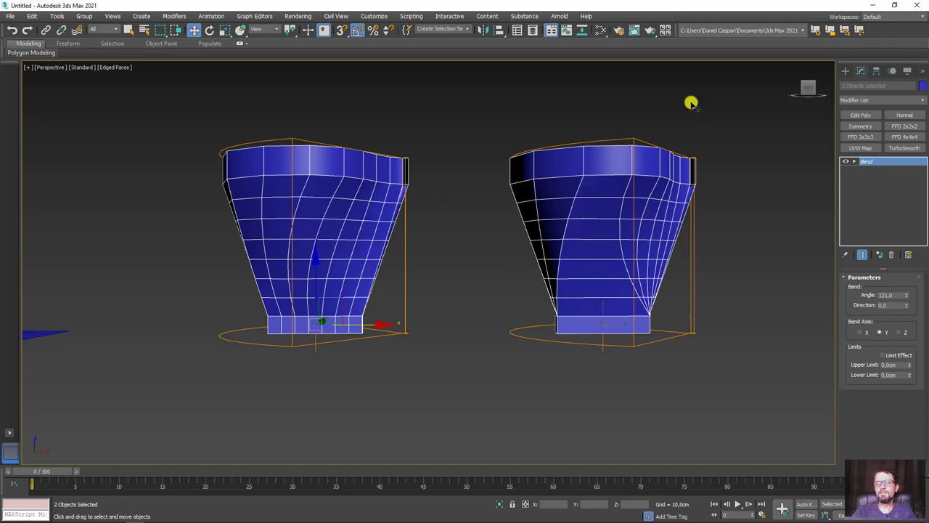
{"action": "left_click_drag", "start_coordinate": [690, 102], "coordinate": [314, 369]}
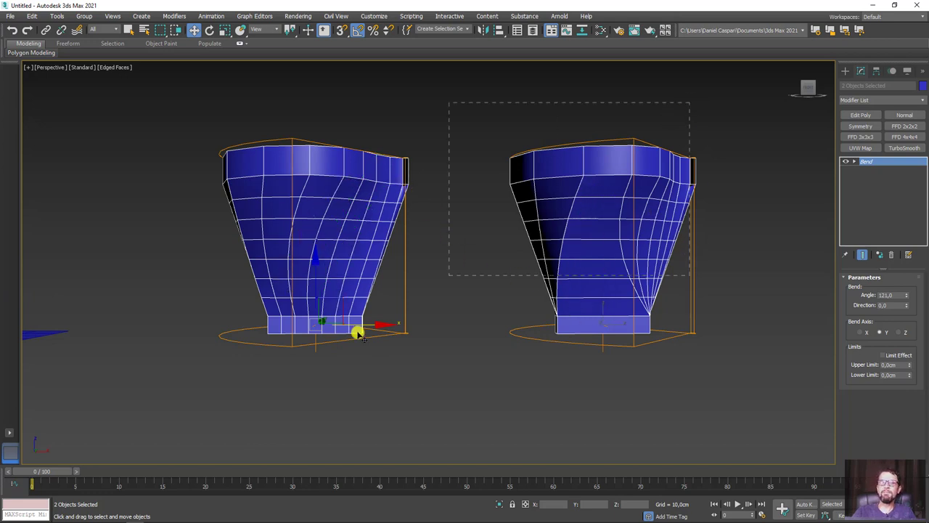
Add TurboSmooth at 1 iteration to both bent cups and hide edged faces.
{"action": "left_click", "coordinate": [905, 148]}
{"action": "mouse_move", "coordinate": [717, 261]}
{"action": "middle_mouse_down", "text": "alt"}
{"action": "mouse_move", "coordinate": [718, 276]}
{"action": "mouse_move", "coordinate": [683, 276]}
{"action": "mouse_move", "coordinate": [672, 251]}
{"action": "mouse_move", "coordinate": [682, 247]}
{"action": "mouse_move", "coordinate": [676, 251]}
{"action": "middle_mouse_up", "text": "alt"}
{"action": "key", "text": "F4"}
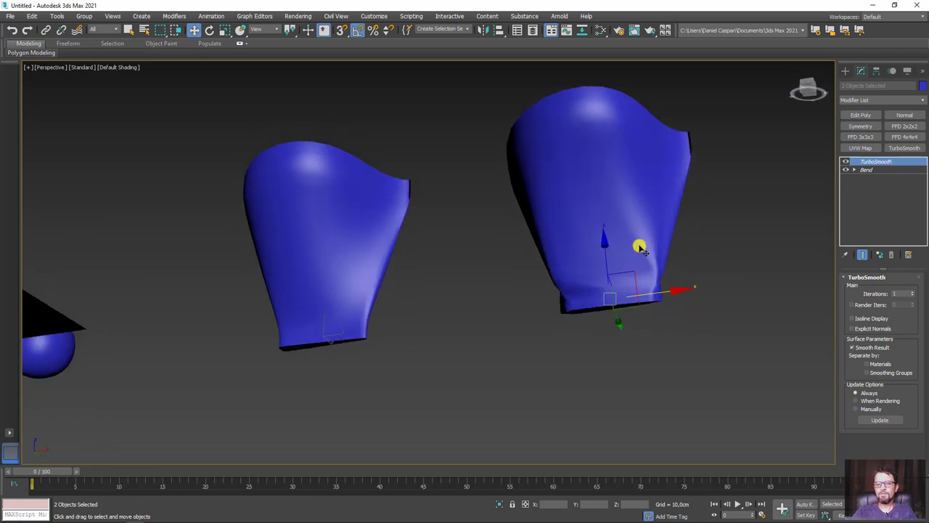
Mark the crease and pinch on the cups, restore edged faces, and select the left funnel.
{"action": "mouse_move", "coordinate": [621, 217]}
{"action": "left_mouse_down"}
{"action": "mouse_move", "coordinate": [649, 269]}
{"action": "mouse_move", "coordinate": [649, 213]}
{"action": "mouse_move", "coordinate": [650, 243]}
{"action": "left_mouse_up"}
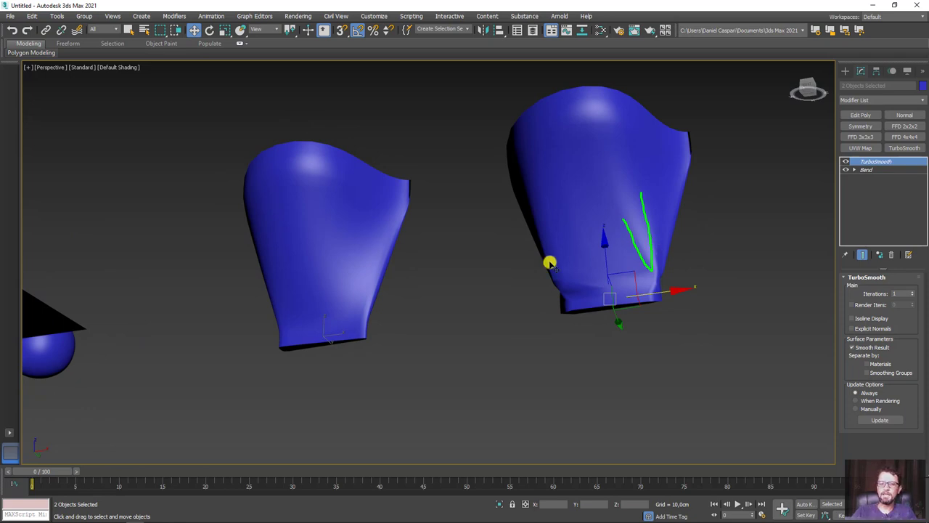
{"action": "mouse_move", "coordinate": [331, 276]}
{"action": "left_mouse_down"}
{"action": "mouse_move", "coordinate": [341, 310]}
{"action": "mouse_move", "coordinate": [369, 290]}
{"action": "mouse_move", "coordinate": [346, 266]}
{"action": "mouse_move", "coordinate": [326, 289]}
{"action": "left_mouse_up"}
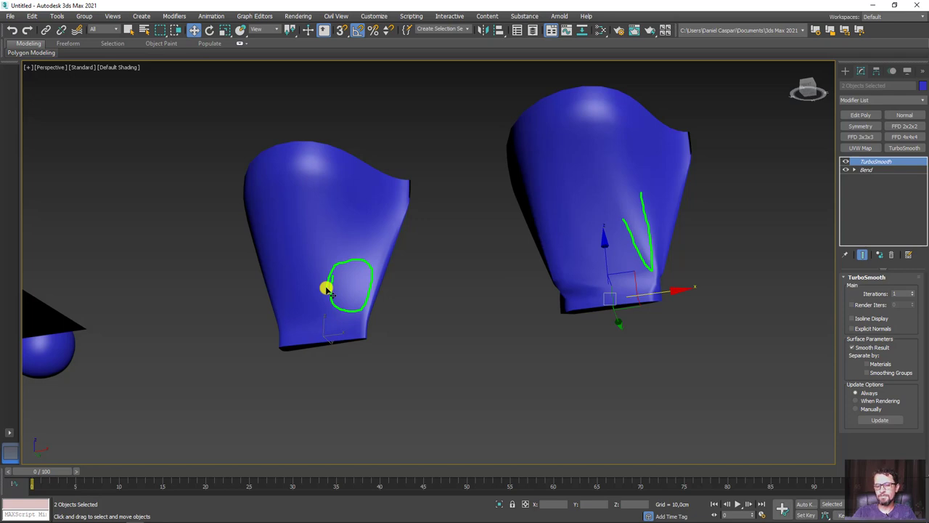
{"action": "key", "text": "Escape"}
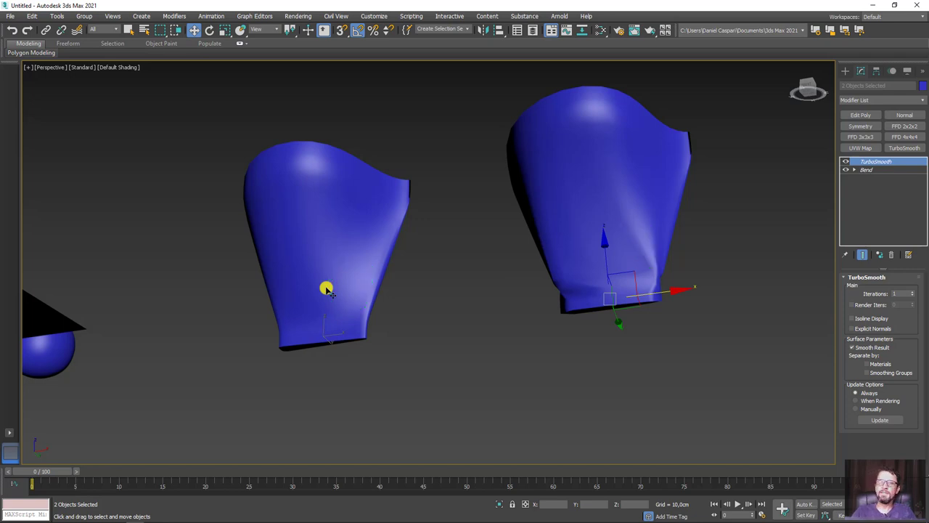
{"action": "key", "text": "F4"}
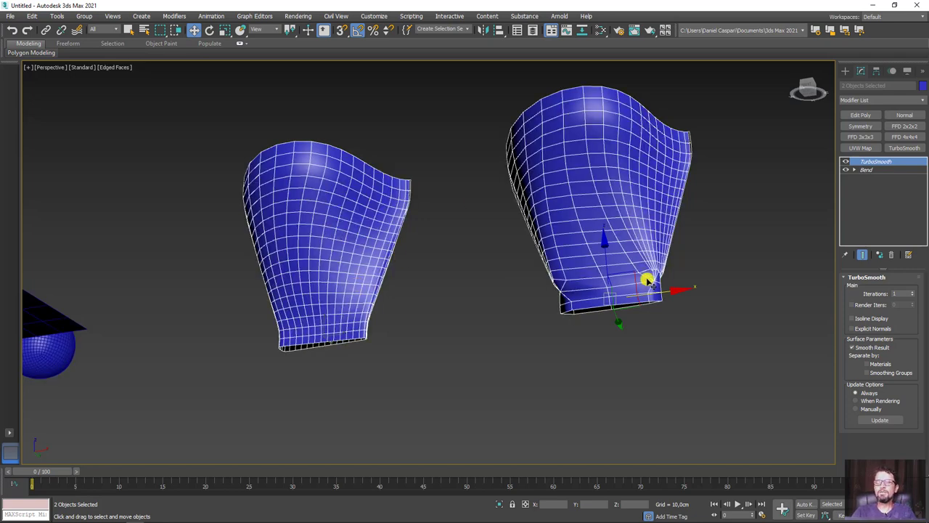
{"action": "left_click", "coordinate": [342, 225]}
Zoom out and orbit to view the whole scene, then switch to Photoshop.
{"action": "scroll", "coordinate": [342, 224], "scroll_direction": "down", "scroll_amount": 5}
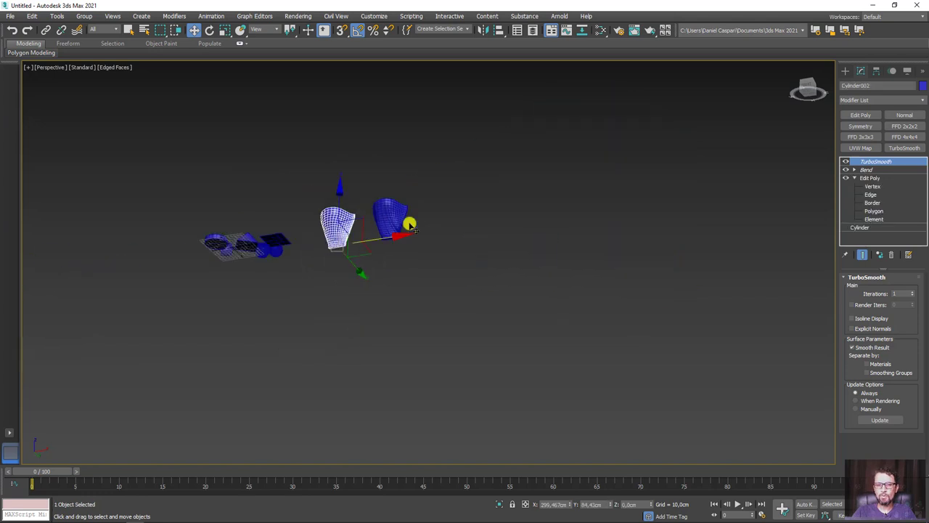
{"action": "mouse_move", "coordinate": [409, 222]}
{"action": "middle_mouse_down", "text": "alt"}
{"action": "mouse_move", "coordinate": [317, 266]}
{"action": "mouse_move", "coordinate": [462, 296]}
{"action": "mouse_move", "coordinate": [507, 269]}
{"action": "middle_mouse_up", "text": "alt"}
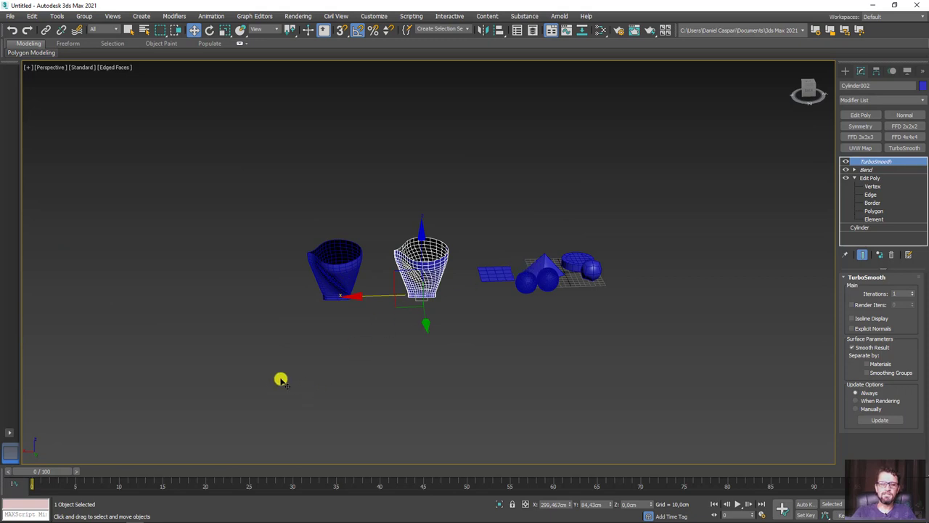
{"action": "left_click", "coordinate": [47, 515]}
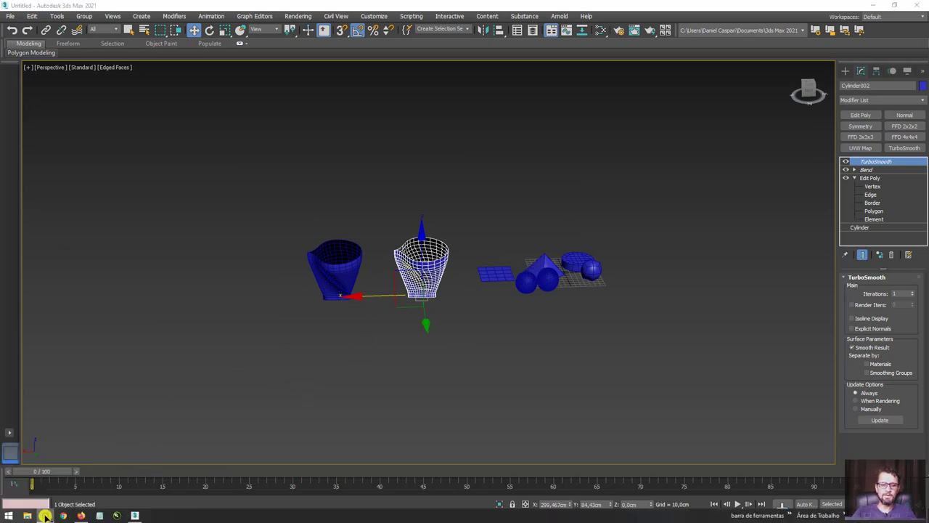
Bring up FRASCO.psd and sketch the bottle's oval cross-section and diagonal panel edges.
{"action": "left_click", "coordinate": [190, 36]}
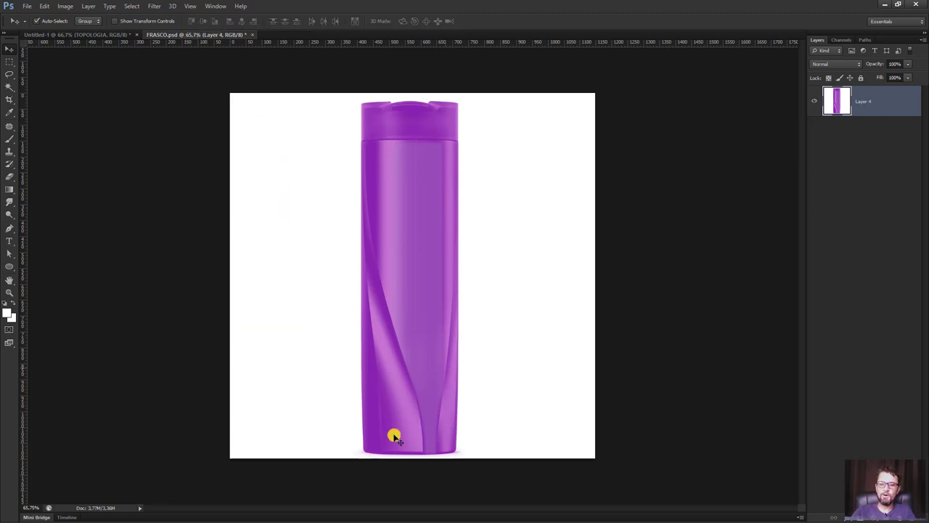
{"action": "mouse_move", "coordinate": [678, 312]}
{"action": "left_mouse_down"}
{"action": "mouse_move", "coordinate": [621, 322]}
{"action": "mouse_move", "coordinate": [647, 351]}
{"action": "mouse_move", "coordinate": [711, 324]}
{"action": "mouse_move", "coordinate": [673, 310]}
{"action": "left_mouse_up"}
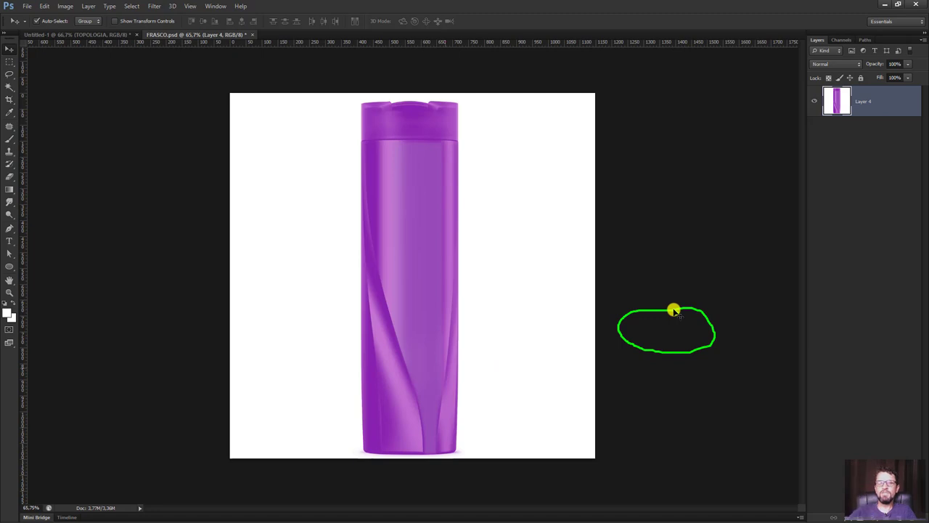
{"action": "left_click_drag", "start_coordinate": [378, 446], "coordinate": [364, 260]}
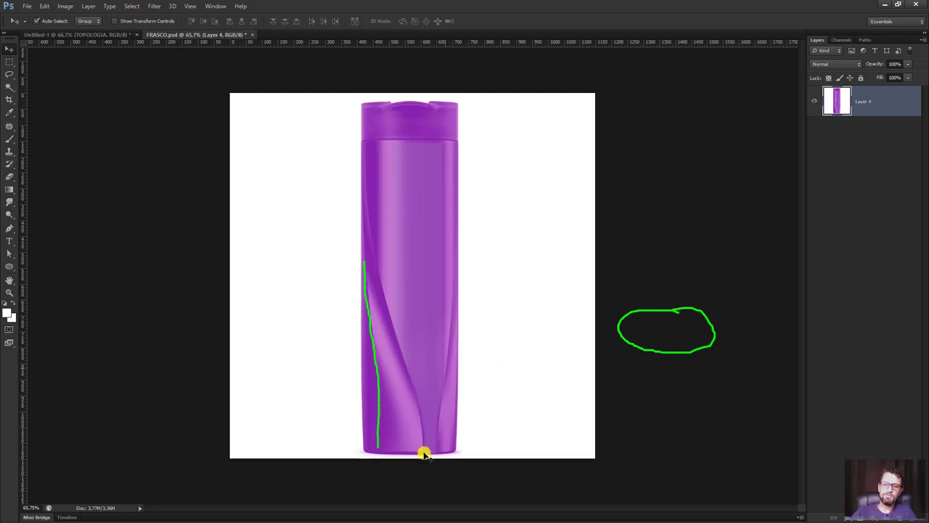
{"action": "left_click_drag", "start_coordinate": [423, 453], "coordinate": [368, 200]}
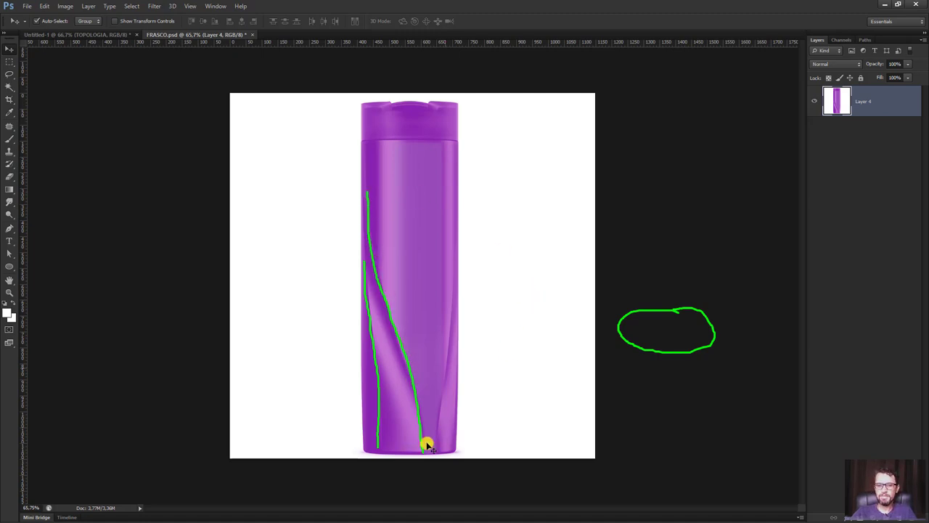
{"action": "left_click_drag", "start_coordinate": [435, 448], "coordinate": [455, 251]}
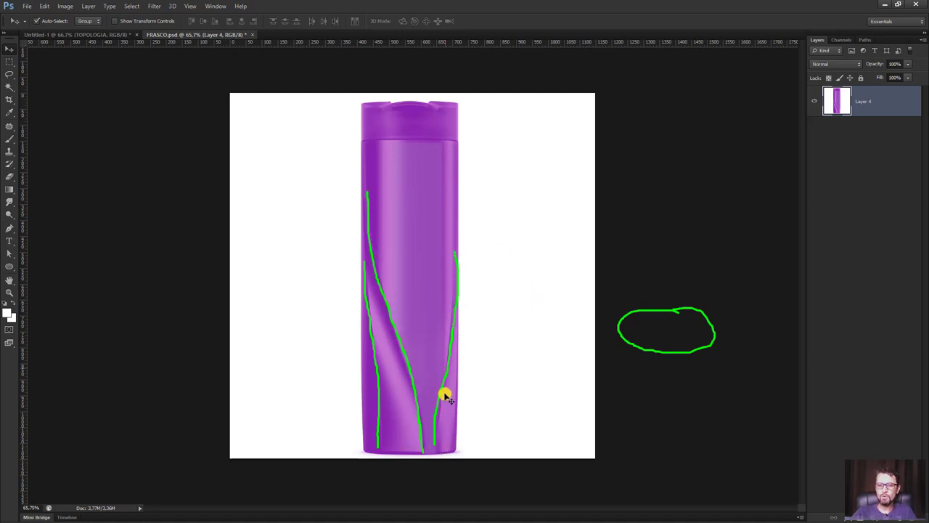
{"action": "left_click_drag", "start_coordinate": [453, 448], "coordinate": [452, 315]}
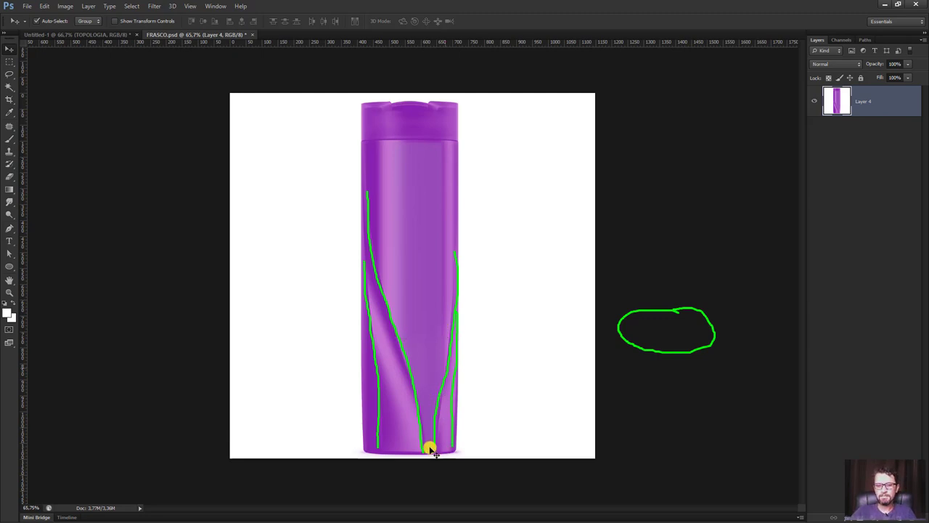
Sketch vertical and horizontal loop guide lines over the bottle, then clear them.
{"action": "left_click_drag", "start_coordinate": [431, 450], "coordinate": [412, 129]}
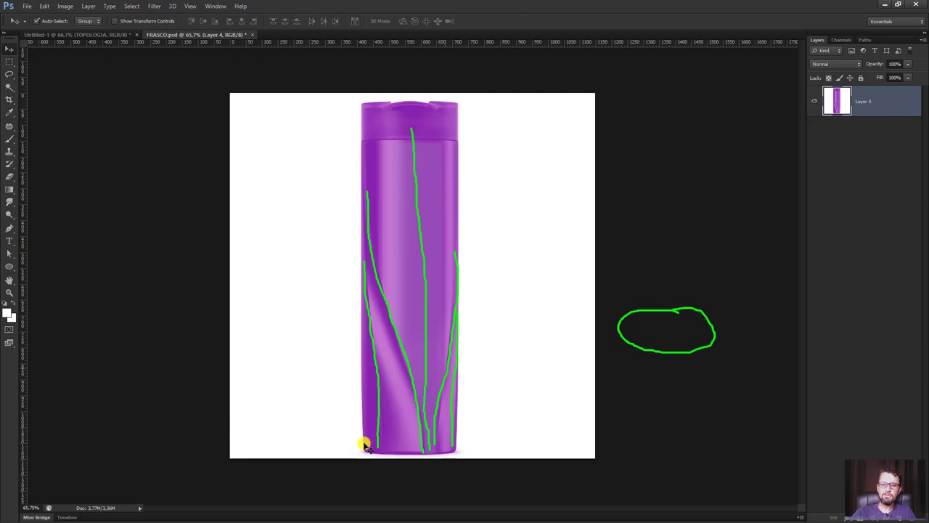
{"action": "left_click_drag", "start_coordinate": [366, 444], "coordinate": [361, 356]}
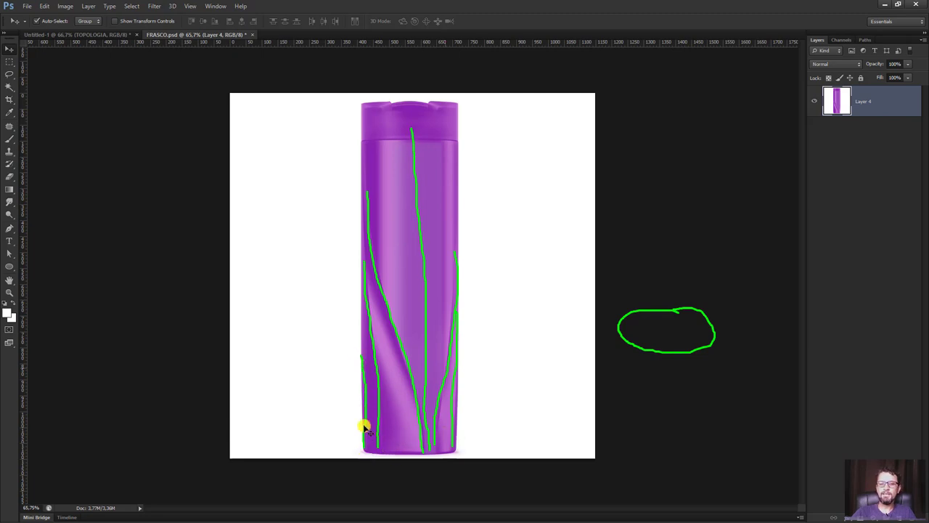
{"action": "left_click_drag", "start_coordinate": [362, 427], "coordinate": [457, 423]}
{"action": "left_click_drag", "start_coordinate": [361, 388], "coordinate": [458, 384]}
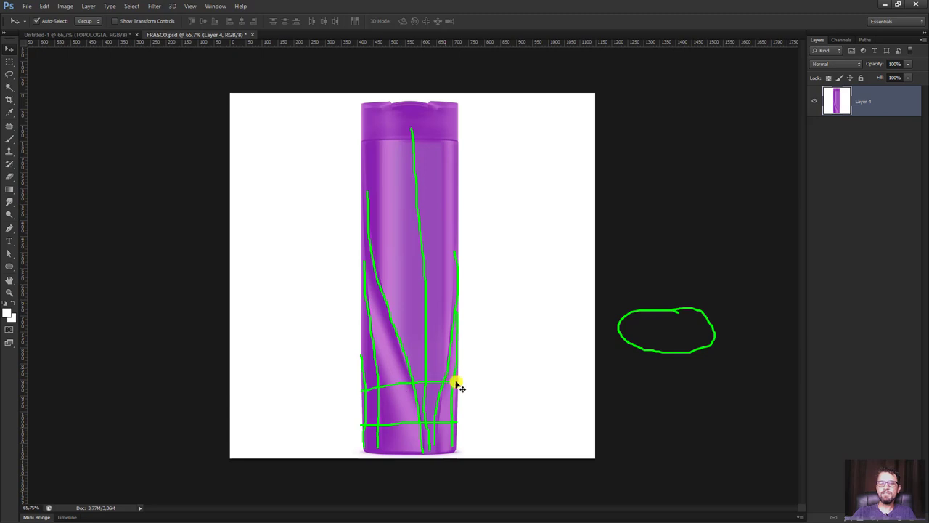
{"action": "left_click_drag", "start_coordinate": [360, 349], "coordinate": [460, 338]}
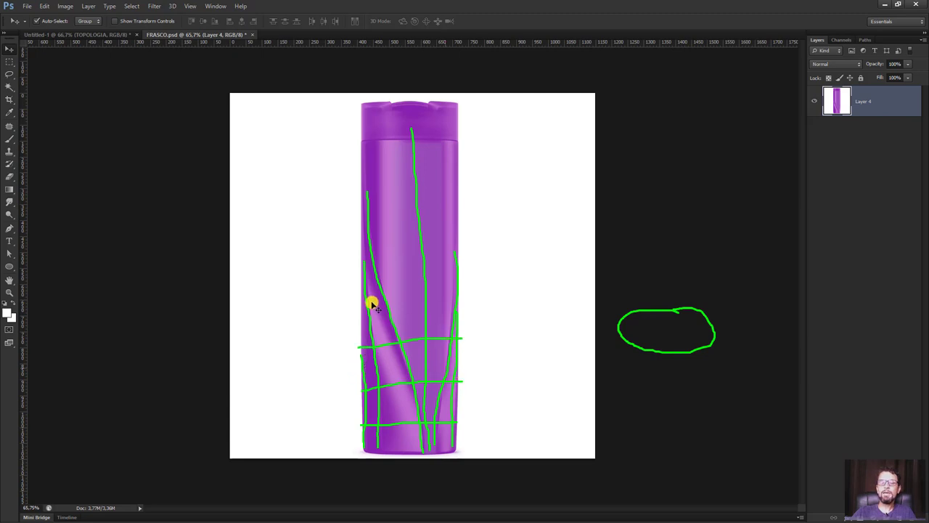
{"action": "left_click_drag", "start_coordinate": [357, 295], "coordinate": [458, 292]}
{"action": "left_click_drag", "start_coordinate": [364, 257], "coordinate": [454, 259]}
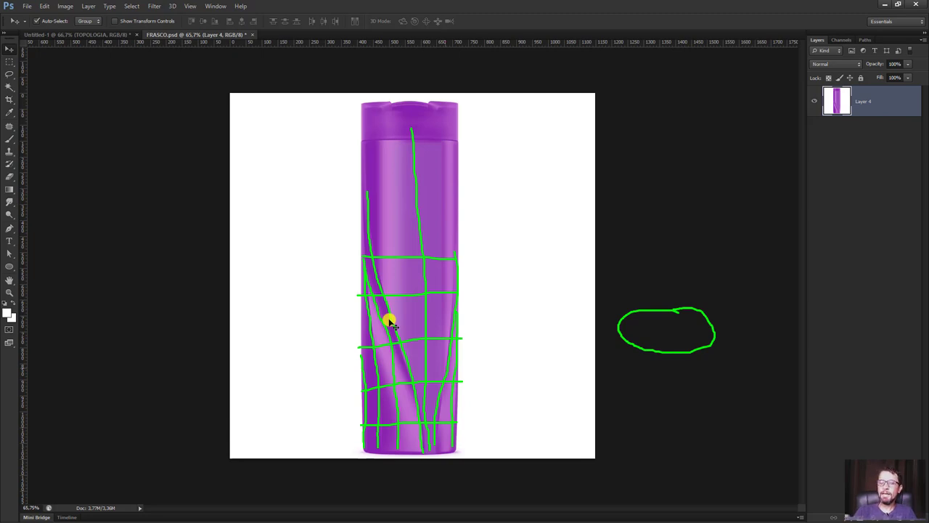
{"action": "key", "text": "Escape"}
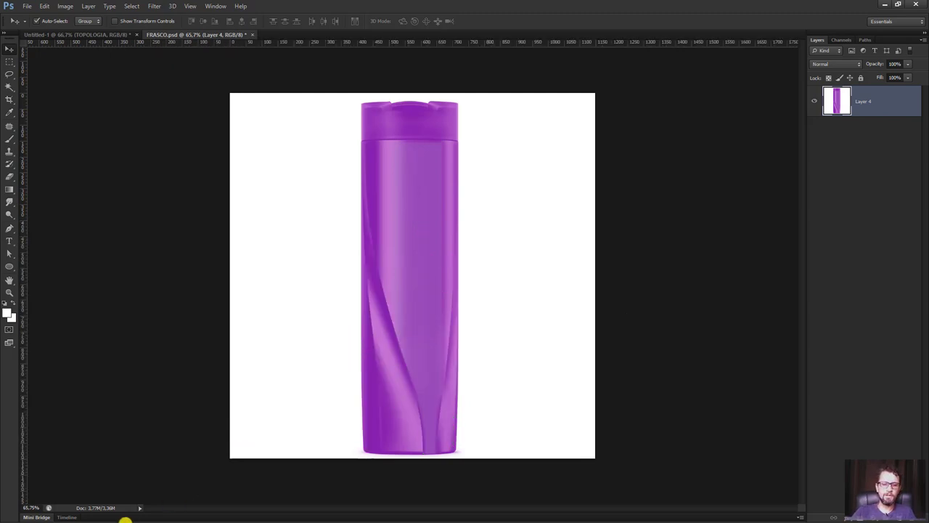
Back in 3ds Max, move all models to the left and unhide the box panel mesh.
{"action": "left_click", "coordinate": [884, 4]}
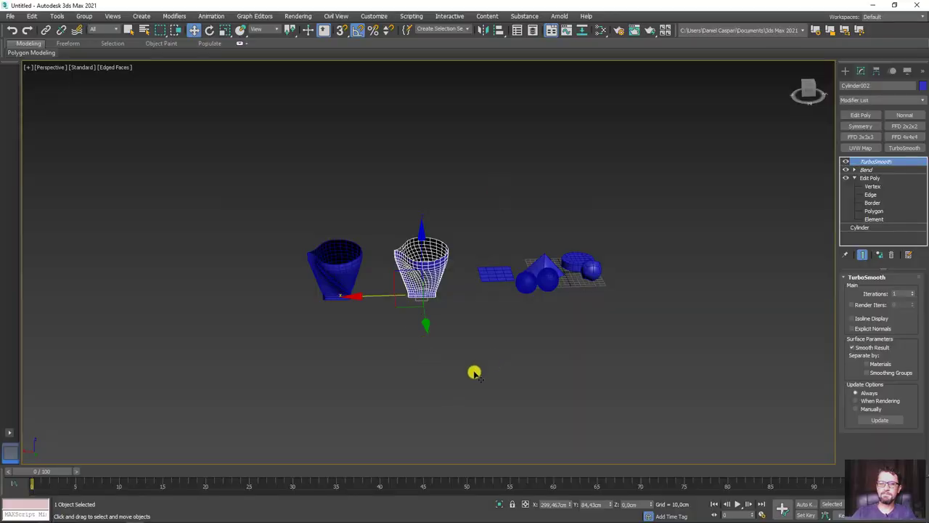
{"action": "middle_click_drag", "start_coordinate": [473, 373], "coordinate": [327, 357]}
{"action": "key", "text": "ctrl+a"}
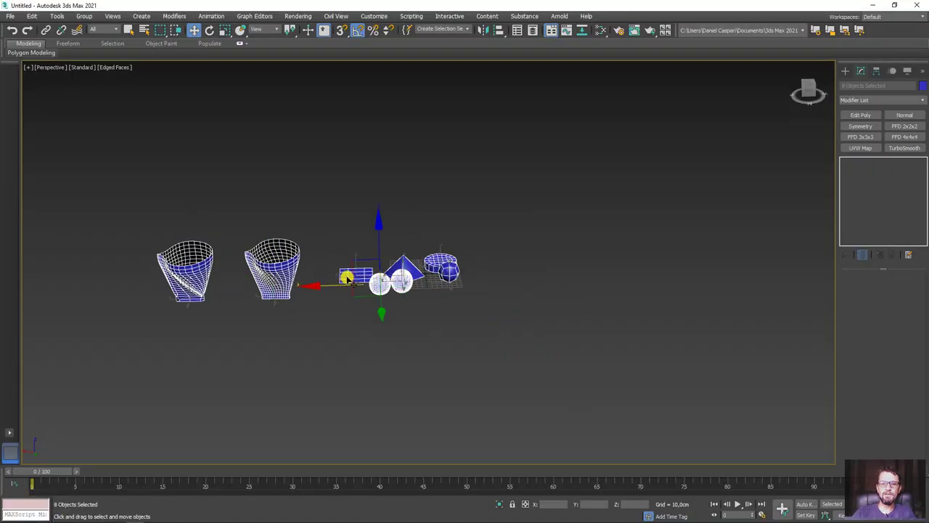
{"action": "left_click_drag", "start_coordinate": [322, 284], "coordinate": [157, 289]}
{"action": "right_click", "coordinate": [381, 272]}
{"action": "left_click", "coordinate": [406, 244]}
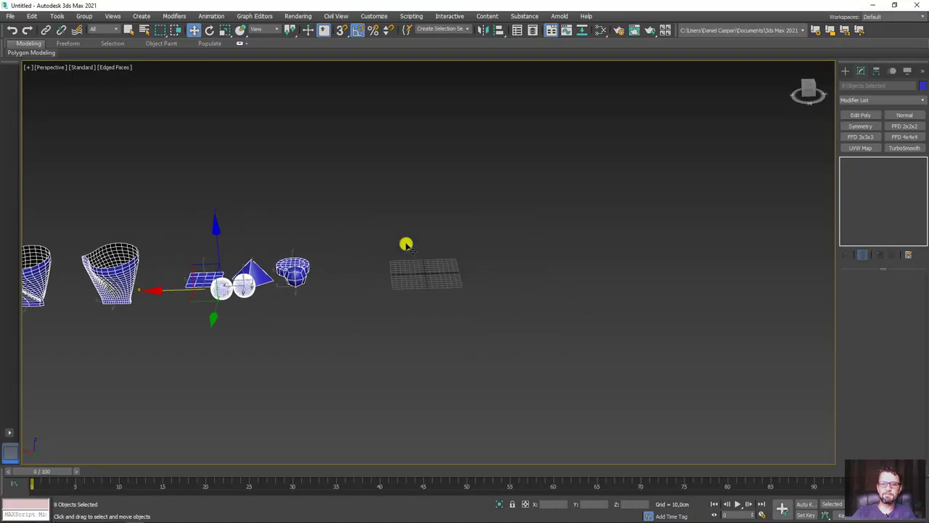
Select the revealed box panel, zoom in on it, and return to the Photoshop reference.
{"action": "mouse_move", "coordinate": [406, 244]}
{"action": "middle_mouse_down"}
{"action": "mouse_move", "coordinate": [443, 336]}
{"action": "mouse_move", "coordinate": [455, 311]}
{"action": "middle_mouse_up"}
{"action": "left_click", "coordinate": [447, 322]}
{"action": "mouse_move", "coordinate": [280, 349]}
{"action": "middle_mouse_down", "text": "alt"}
{"action": "mouse_move", "coordinate": [500, 354]}
{"action": "mouse_move", "coordinate": [482, 331]}
{"action": "mouse_move", "coordinate": [536, 332]}
{"action": "middle_mouse_up", "text": "alt"}
{"action": "scroll", "coordinate": [440, 339], "scroll_direction": "up", "scroll_amount": 3}
{"action": "scroll", "coordinate": [444, 344], "scroll_direction": "up", "scroll_amount": 2}
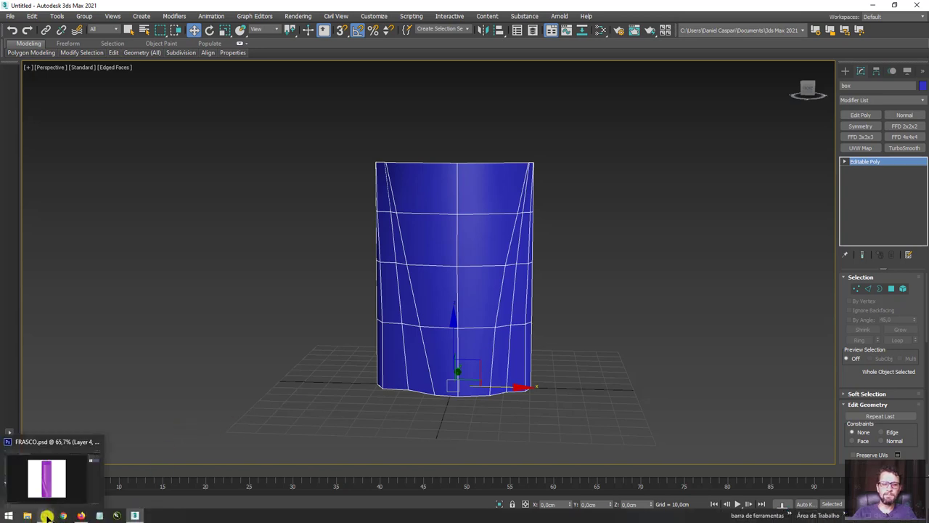
{"action": "left_click", "coordinate": [45, 516]}
Circle the bottle's lower twisted half, clear it, and return to the 3ds Max box panel.
{"action": "mouse_move", "coordinate": [358, 289]}
{"action": "left_mouse_down"}
{"action": "mouse_move", "coordinate": [460, 286]}
{"action": "mouse_move", "coordinate": [477, 438]}
{"action": "mouse_move", "coordinate": [365, 443]}
{"action": "mouse_move", "coordinate": [347, 294]}
{"action": "left_mouse_up"}
{"action": "key", "text": "Escape"}
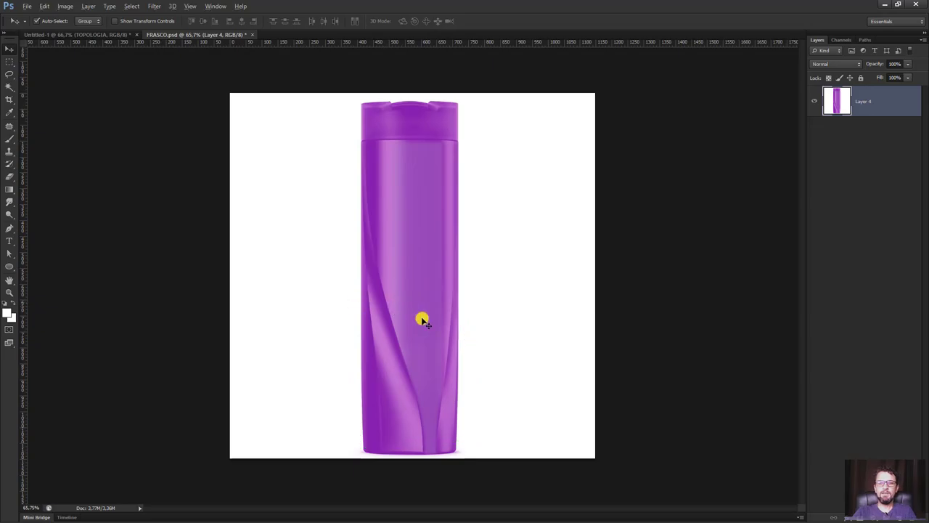
{"action": "key", "text": "alt+Tab"}
{"action": "mouse_move", "coordinate": [492, 321]}
{"action": "middle_mouse_down", "text": "alt"}
{"action": "mouse_move", "coordinate": [564, 307]}
{"action": "mouse_move", "coordinate": [499, 309]}
{"action": "mouse_move", "coordinate": [504, 243]}
{"action": "mouse_move", "coordinate": [528, 257]}
{"action": "mouse_move", "coordinate": [562, 305]}
{"action": "mouse_move", "coordinate": [544, 369]}
{"action": "mouse_move", "coordinate": [486, 357]}
{"action": "mouse_move", "coordinate": [465, 335]}
{"action": "mouse_move", "coordinate": [506, 328]}
{"action": "mouse_move", "coordinate": [489, 351]}
{"action": "mouse_move", "coordinate": [483, 404]}
{"action": "middle_mouse_up", "text": "alt"}
Clone the box panel rotated 180 degrees about Z, then isolate it with Alt+Q.
{"action": "key", "text": "e"}
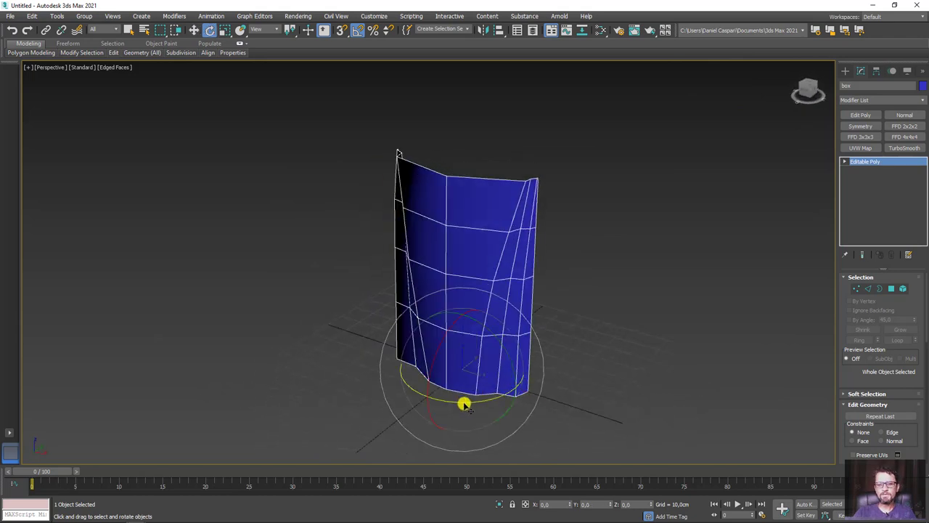
{"action": "left_click_drag", "start_coordinate": [507, 399], "coordinate": [549, 392], "text": "shift"}
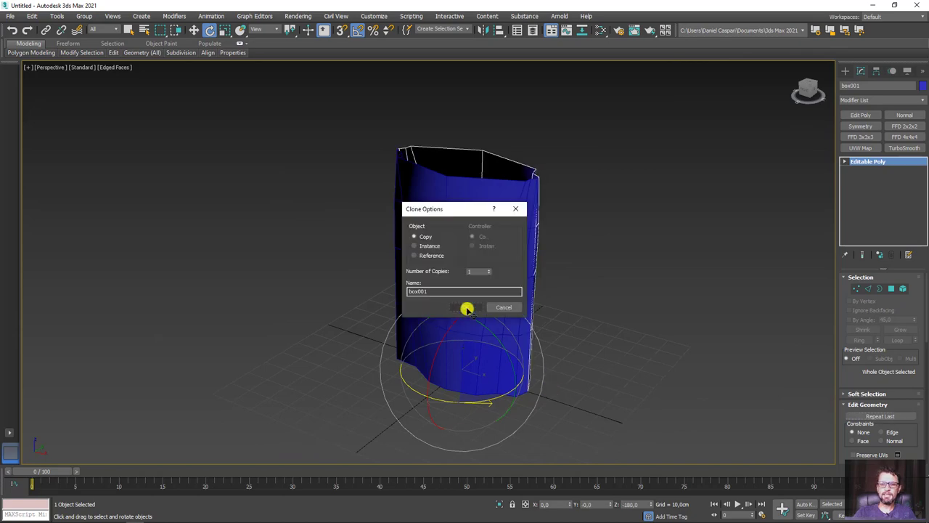
{"action": "left_click", "coordinate": [466, 309]}
{"action": "mouse_move", "coordinate": [573, 278]}
{"action": "middle_mouse_down", "text": "alt"}
{"action": "mouse_move", "coordinate": [421, 260]}
{"action": "mouse_move", "coordinate": [496, 271]}
{"action": "mouse_move", "coordinate": [589, 268]}
{"action": "mouse_move", "coordinate": [501, 266]}
{"action": "mouse_move", "coordinate": [600, 281]}
{"action": "mouse_move", "coordinate": [560, 291]}
{"action": "middle_mouse_up", "text": "alt"}
{"action": "key", "text": "alt+q"}
{"action": "mouse_move", "coordinate": [473, 263]}
{"action": "middle_mouse_down", "text": "alt"}
{"action": "mouse_move", "coordinate": [534, 318]}
{"action": "mouse_move", "coordinate": [570, 326]}
{"action": "middle_mouse_up", "text": "alt"}
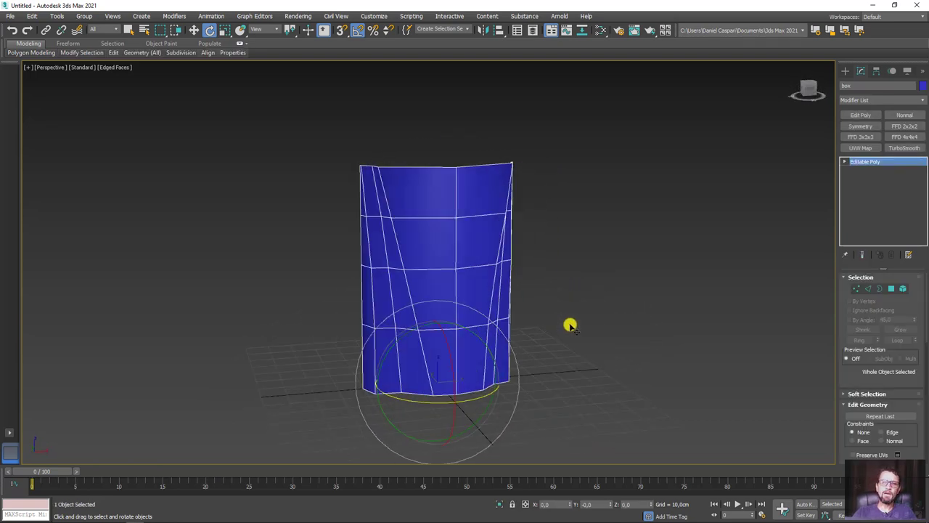
Add TurboSmooth to the panel with 3 iterations and Isoline Display enabled.
{"action": "left_click", "coordinate": [896, 148]}
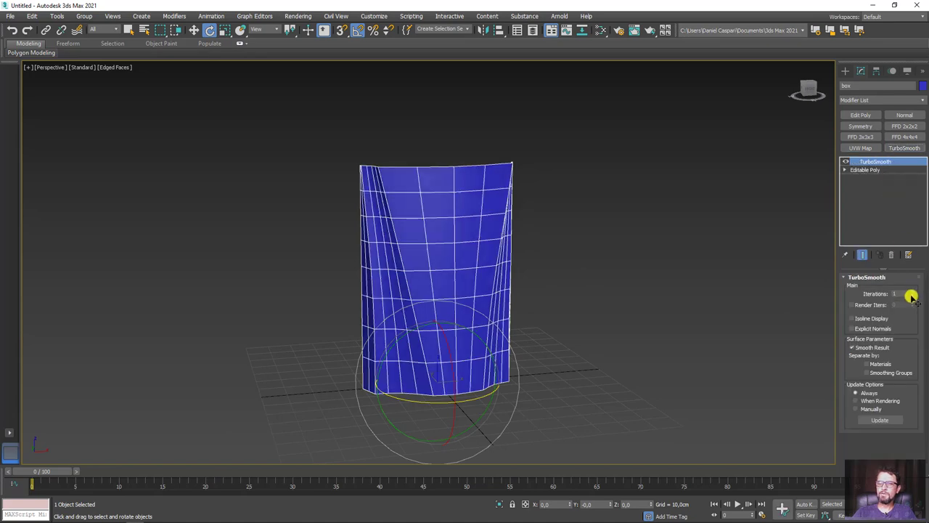
{"action": "left_click", "coordinate": [915, 293]}
{"action": "left_click", "coordinate": [914, 293]}
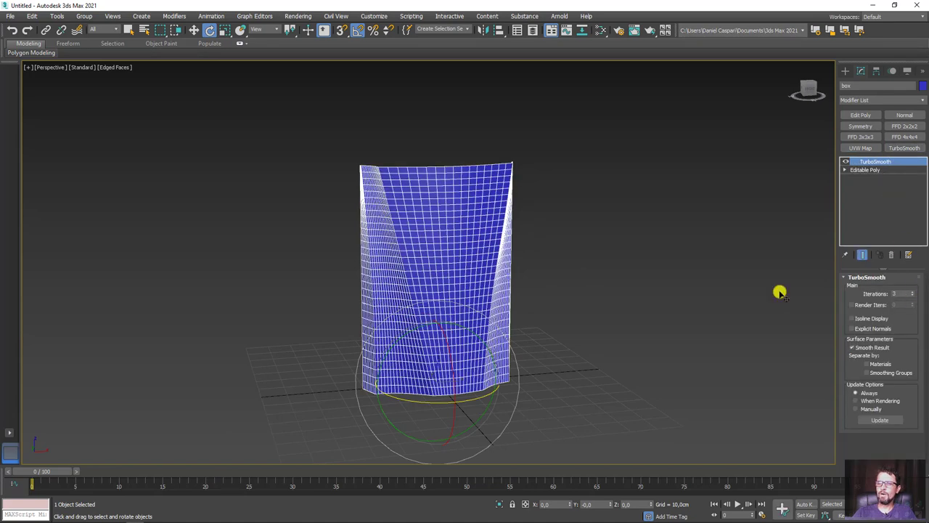
{"action": "middle_click_drag", "start_coordinate": [614, 292], "coordinate": [674, 311], "text": "alt"}
{"action": "left_click", "coordinate": [852, 318]}
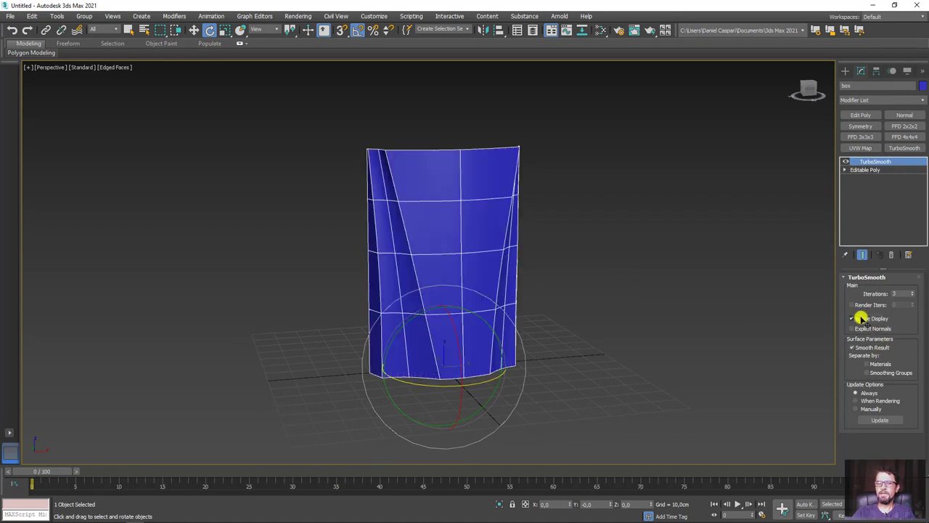
Toggle edged faces off and back on while orbiting to inspect the smoothed panel.
{"action": "key", "text": "F4"}
{"action": "mouse_move", "coordinate": [571, 322]}
{"action": "middle_mouse_down", "text": "alt"}
{"action": "mouse_move", "coordinate": [521, 293]}
{"action": "mouse_move", "coordinate": [557, 288]}
{"action": "mouse_move", "coordinate": [477, 305]}
{"action": "mouse_move", "coordinate": [529, 309]}
{"action": "mouse_move", "coordinate": [505, 308]}
{"action": "middle_mouse_up", "text": "alt"}
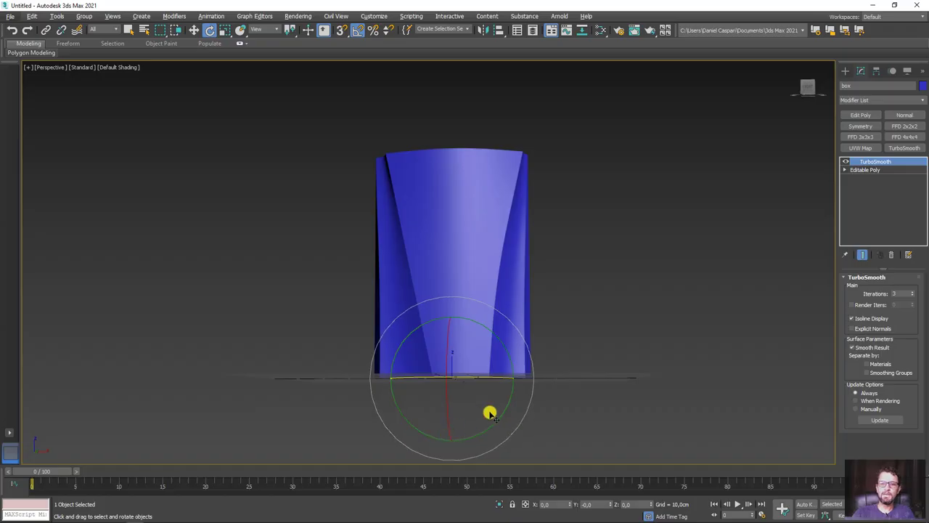
{"action": "mouse_move", "coordinate": [549, 276]}
{"action": "middle_mouse_down", "text": "alt"}
{"action": "mouse_move", "coordinate": [564, 272]}
{"action": "mouse_move", "coordinate": [544, 262]}
{"action": "mouse_move", "coordinate": [494, 284]}
{"action": "mouse_move", "coordinate": [552, 286]}
{"action": "mouse_move", "coordinate": [559, 304]}
{"action": "middle_mouse_up", "text": "alt"}
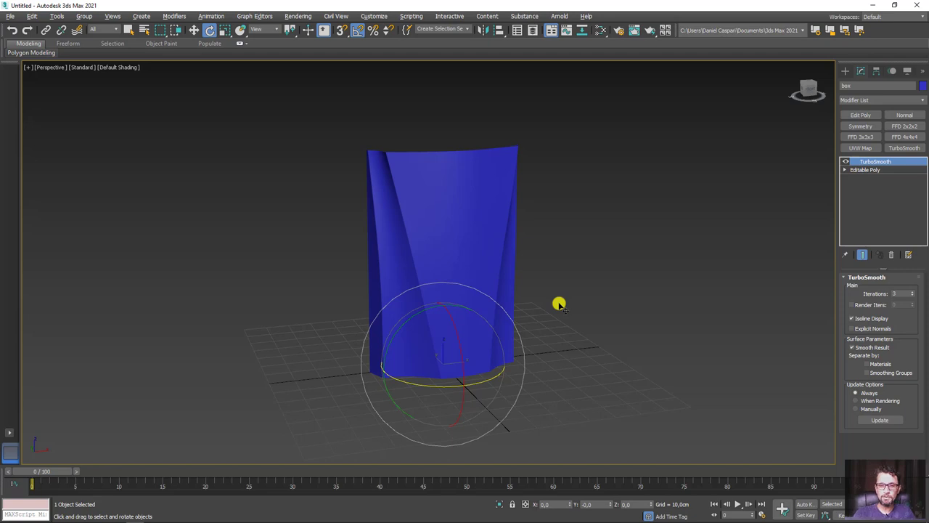
{"action": "key", "text": "F4"}
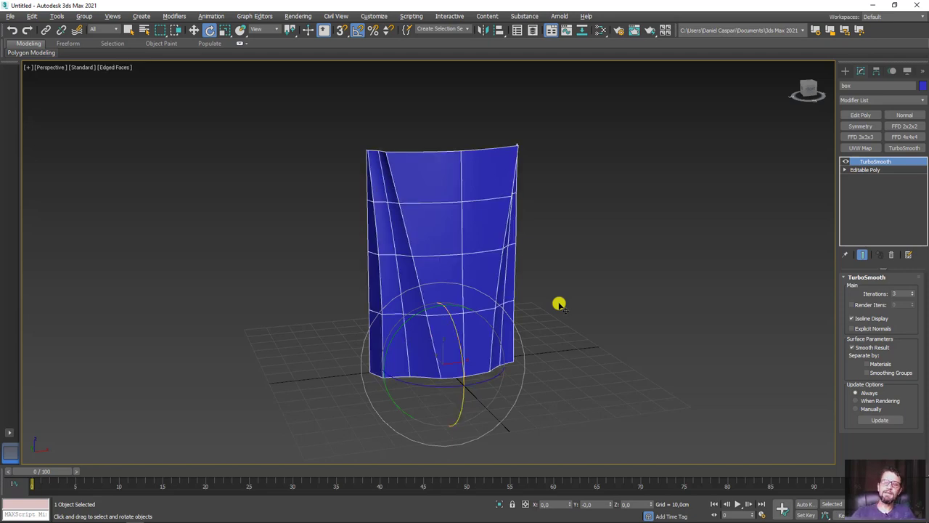
{"action": "middle_click_drag", "start_coordinate": [607, 295], "coordinate": [599, 313]}
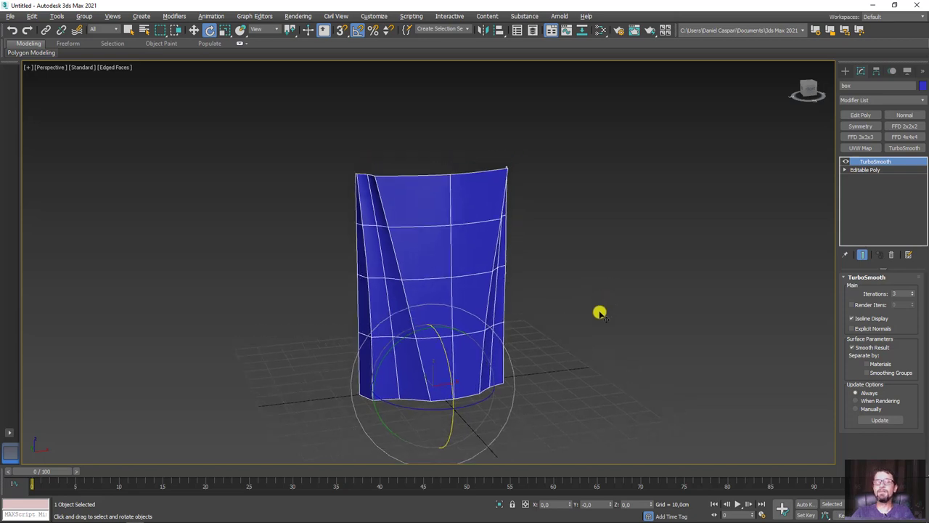